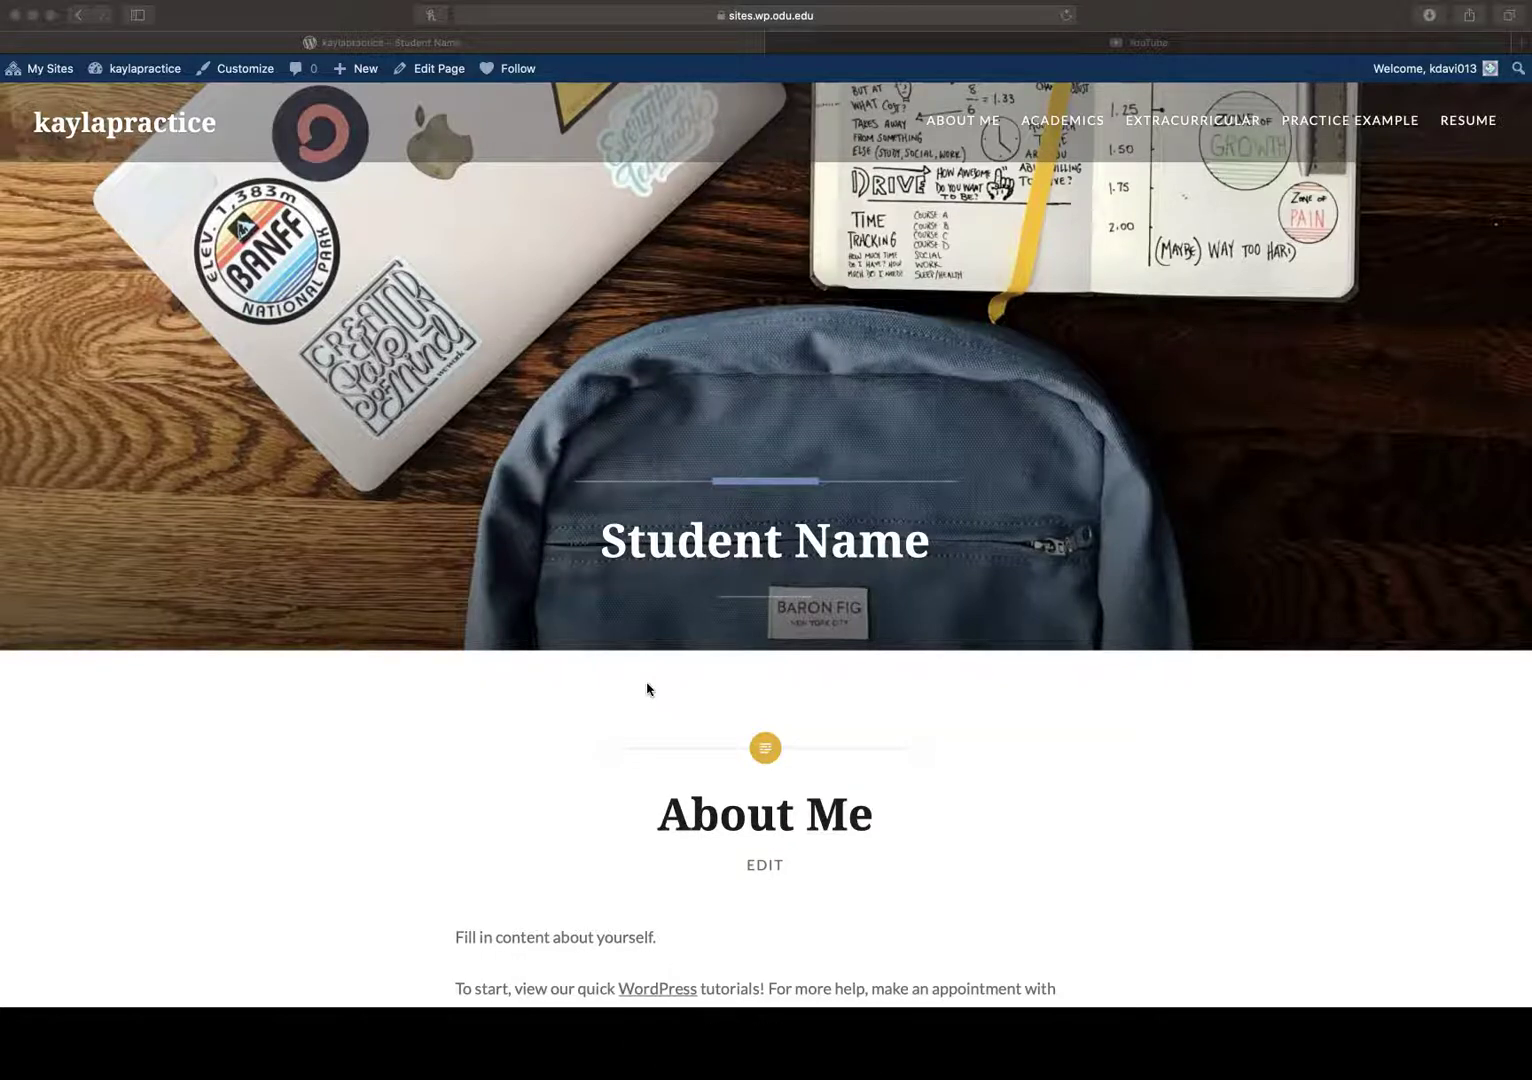
Go to the site Dashboard and open the Plugins page listing the installed plugins.
left_click(549, 686)
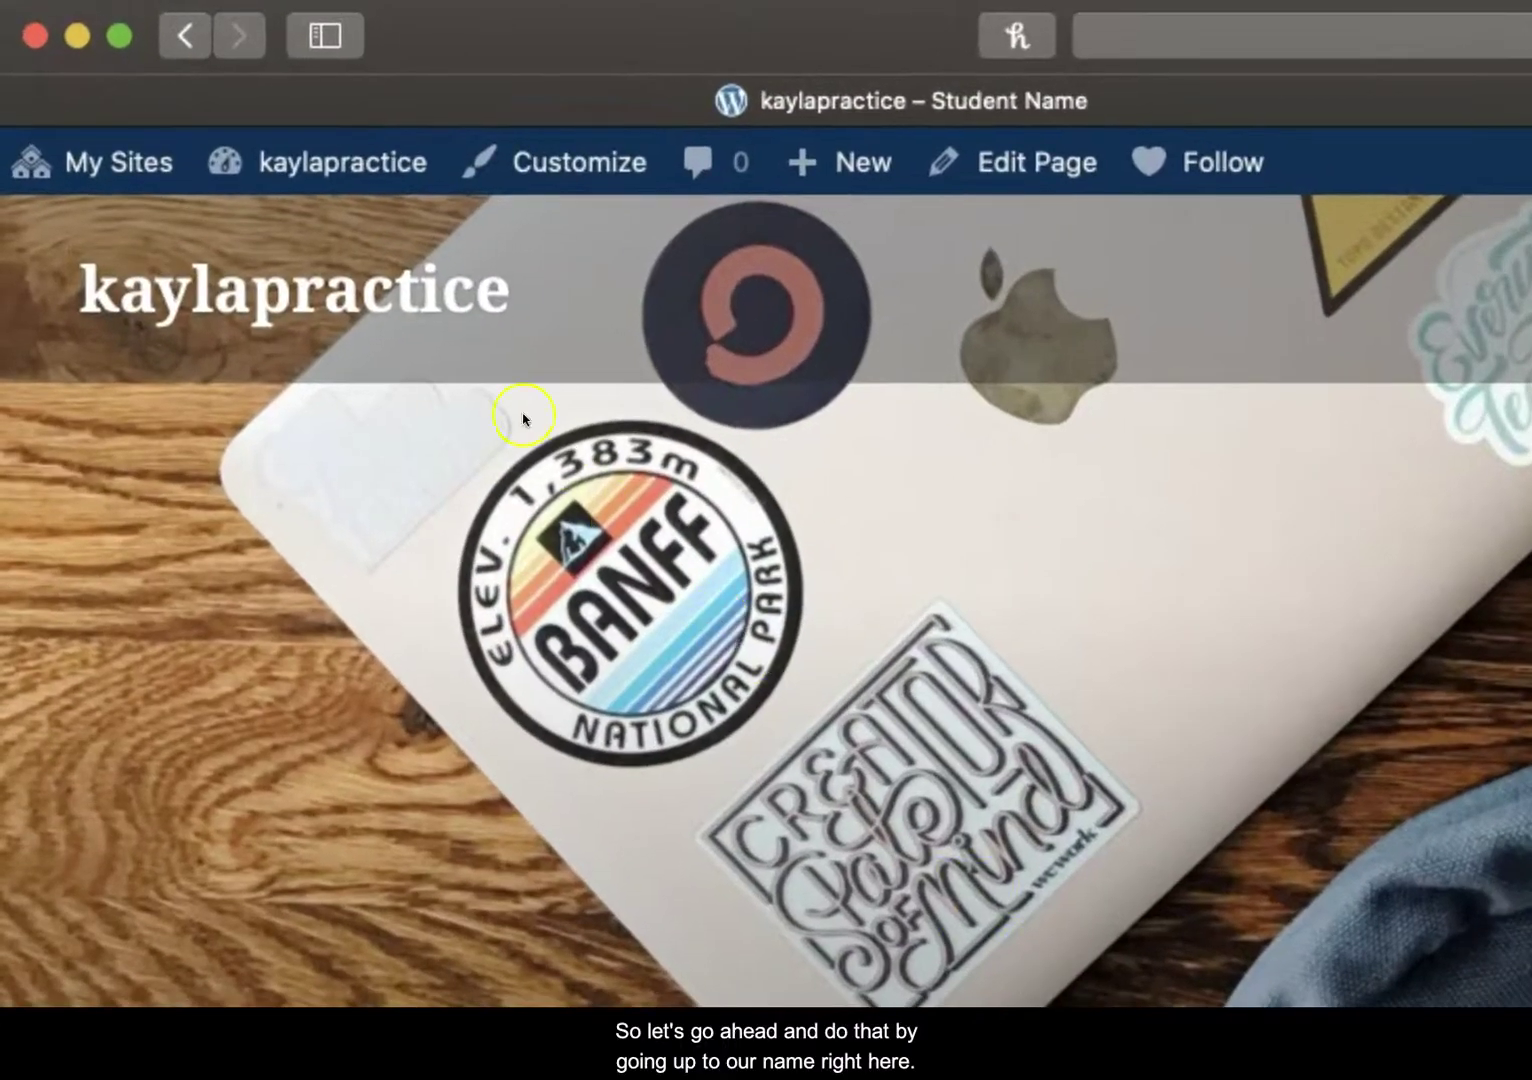
mouse_move(352, 164)
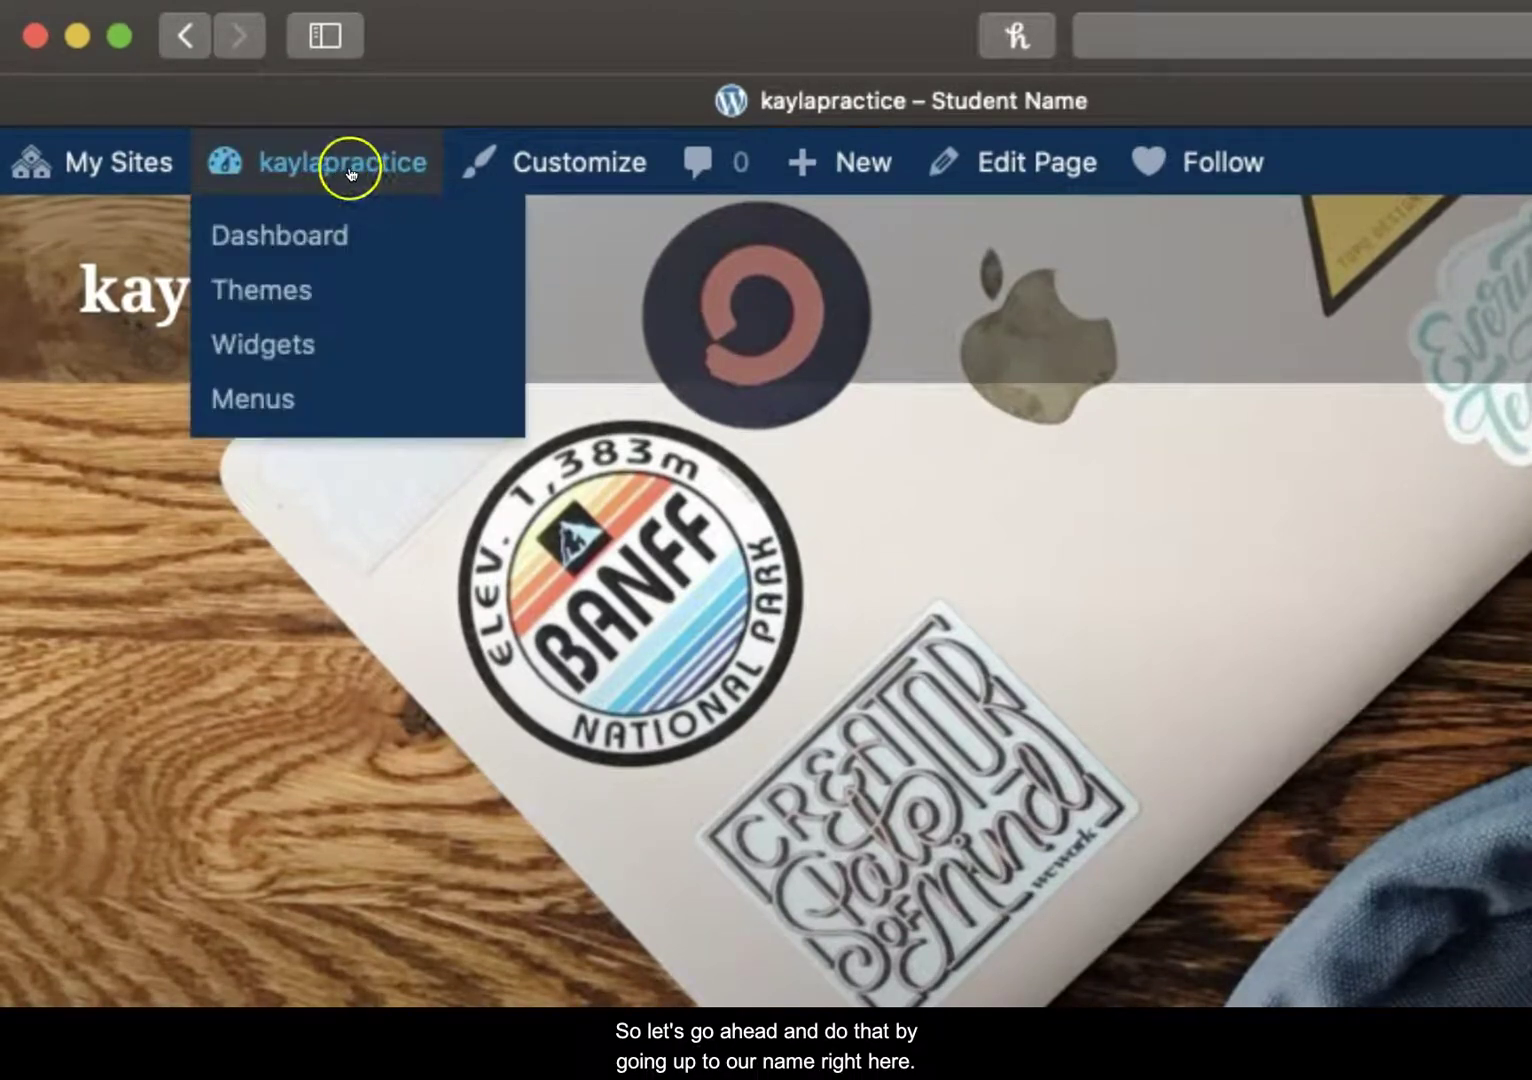
left_click(321, 245)
left_click(321, 245)
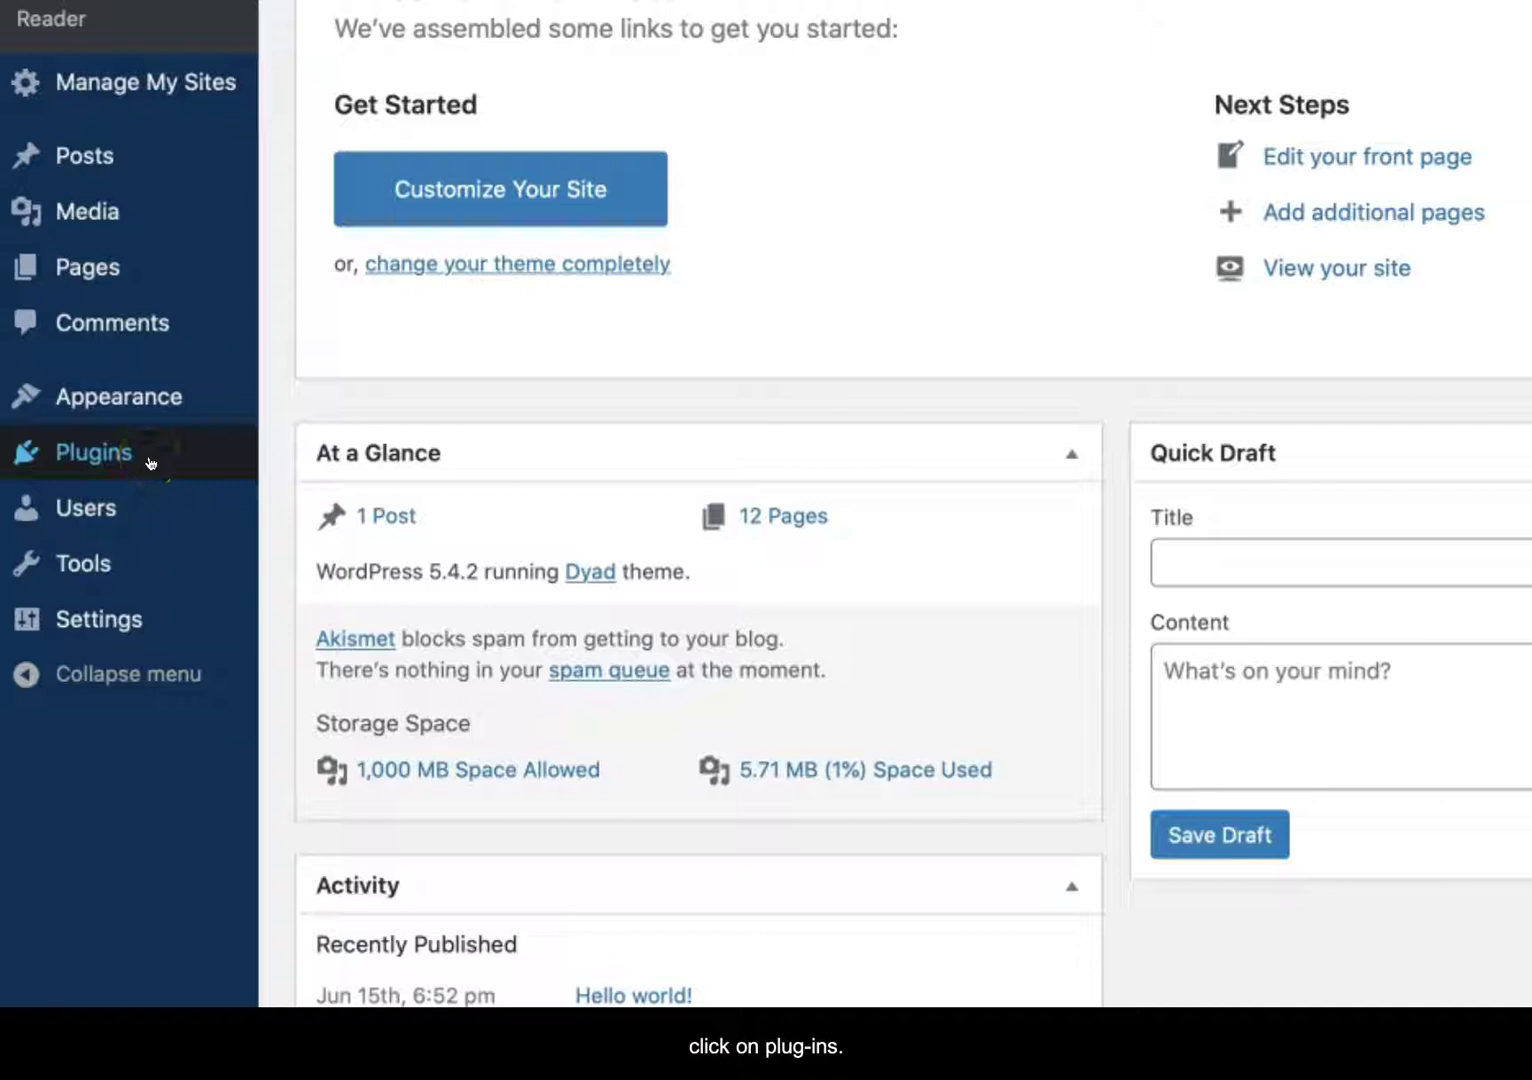
scroll(150, 462, "down", 3)
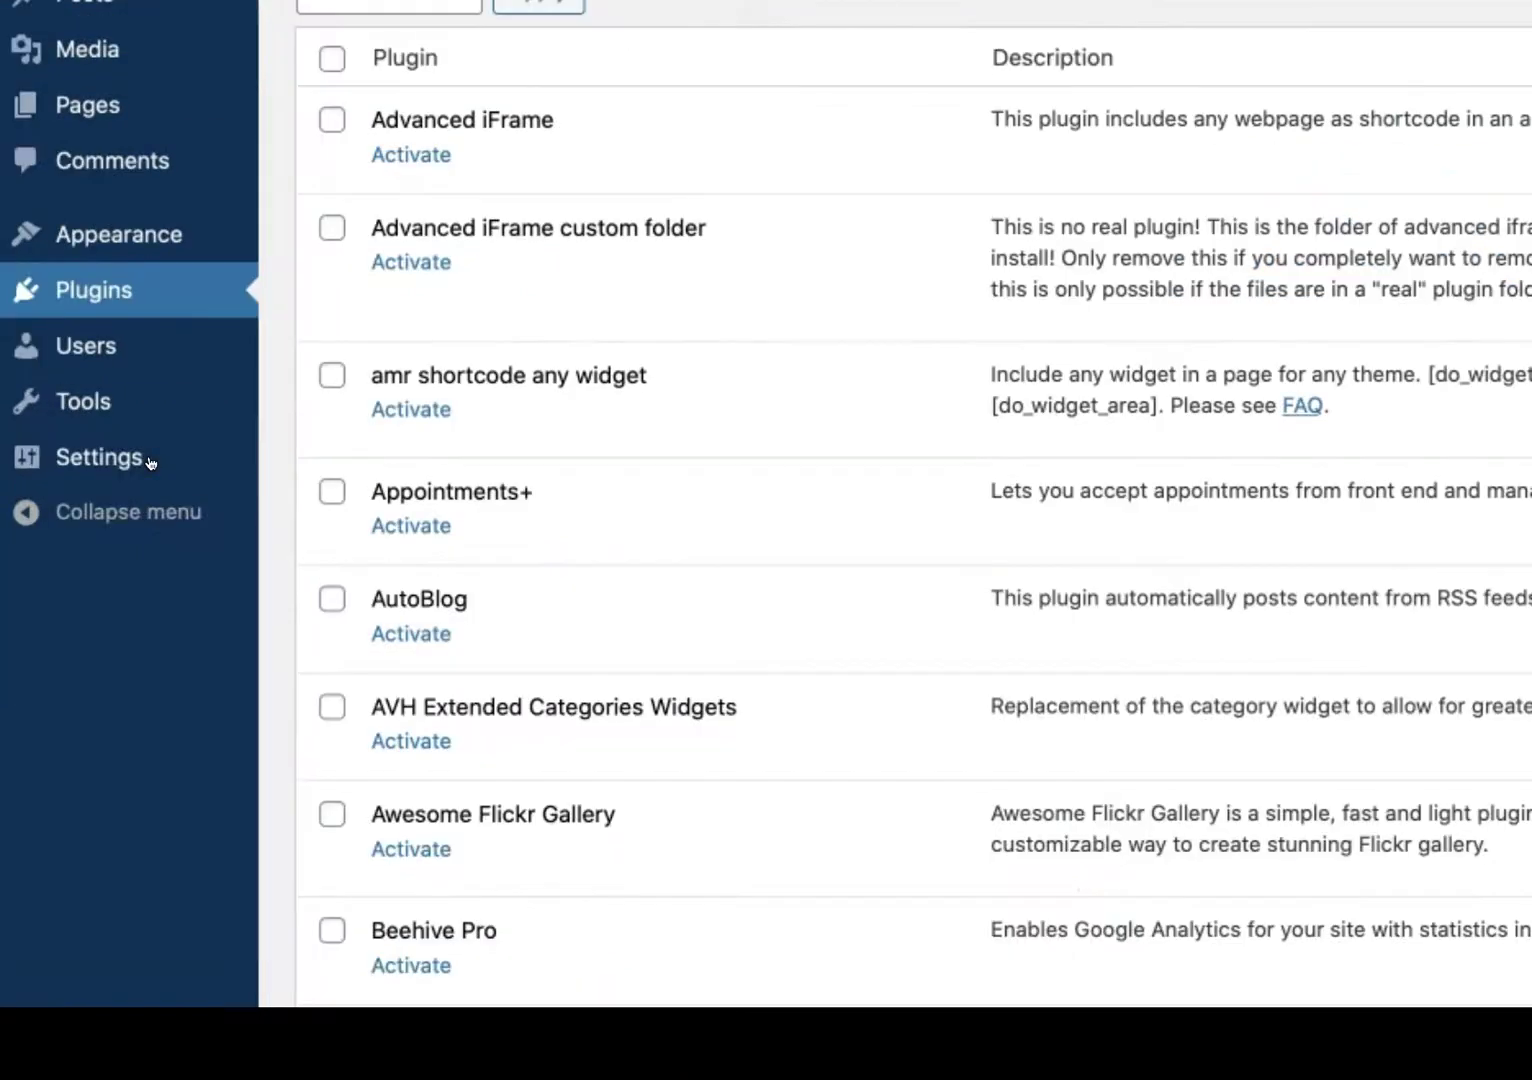
left_click(1477, 403)
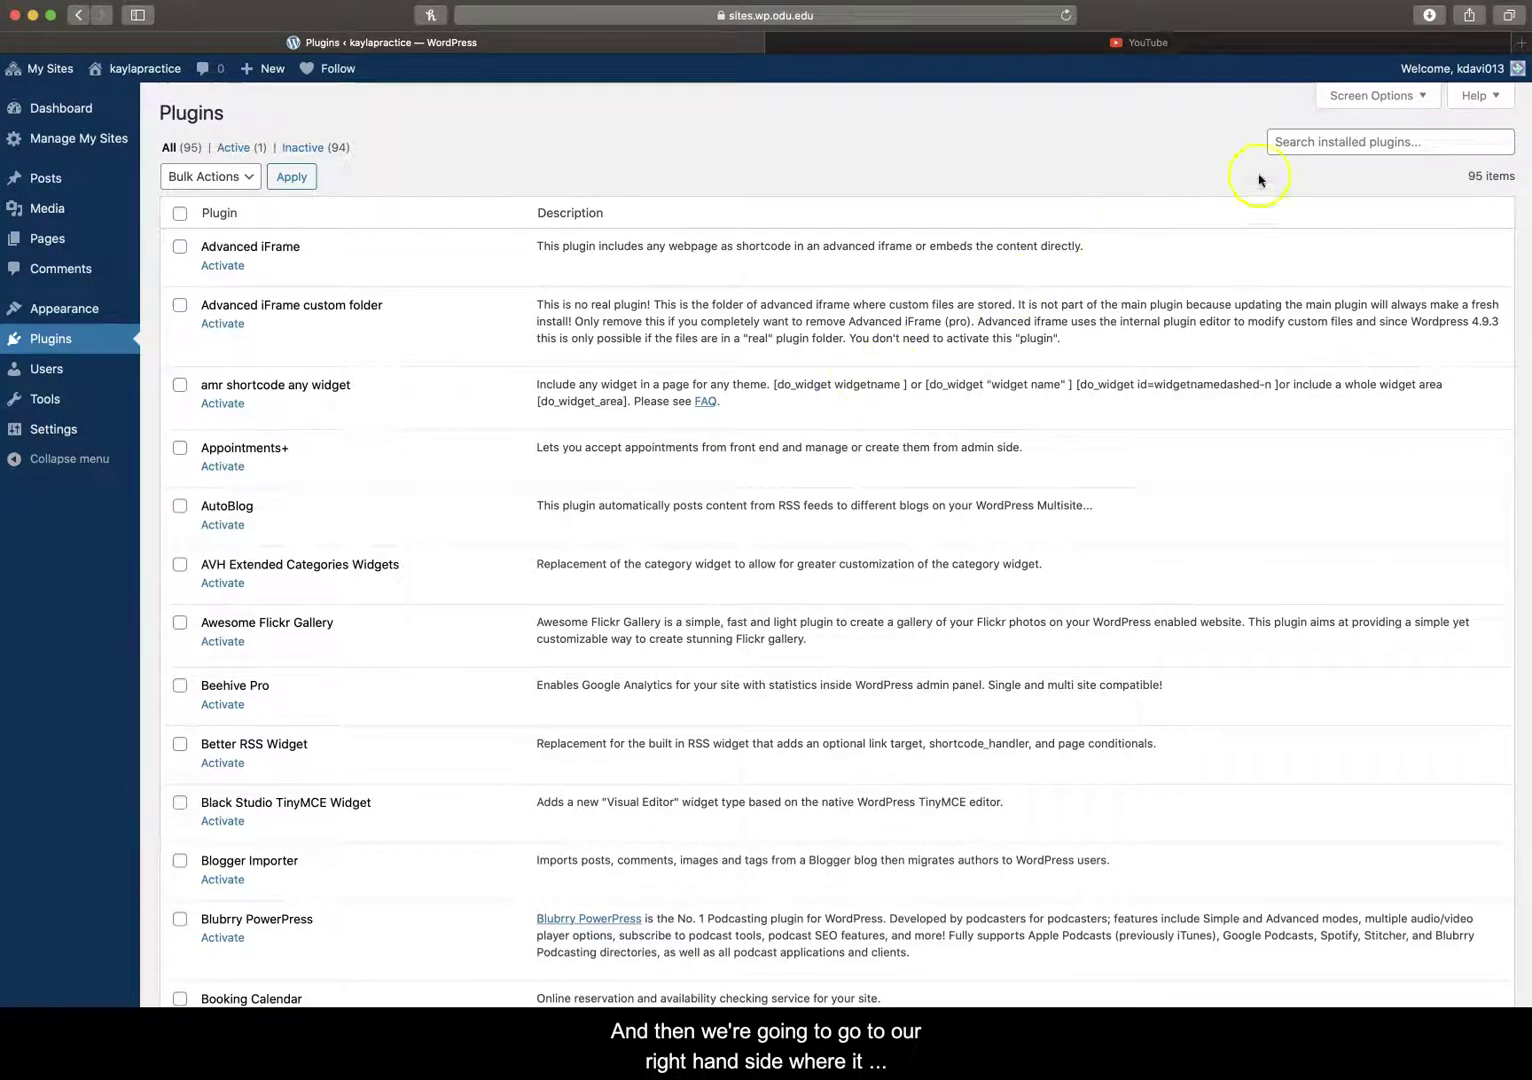
Search installed plugins for 'youtube' and activate Simple YouTube Embed.
left_click(1438, 142)
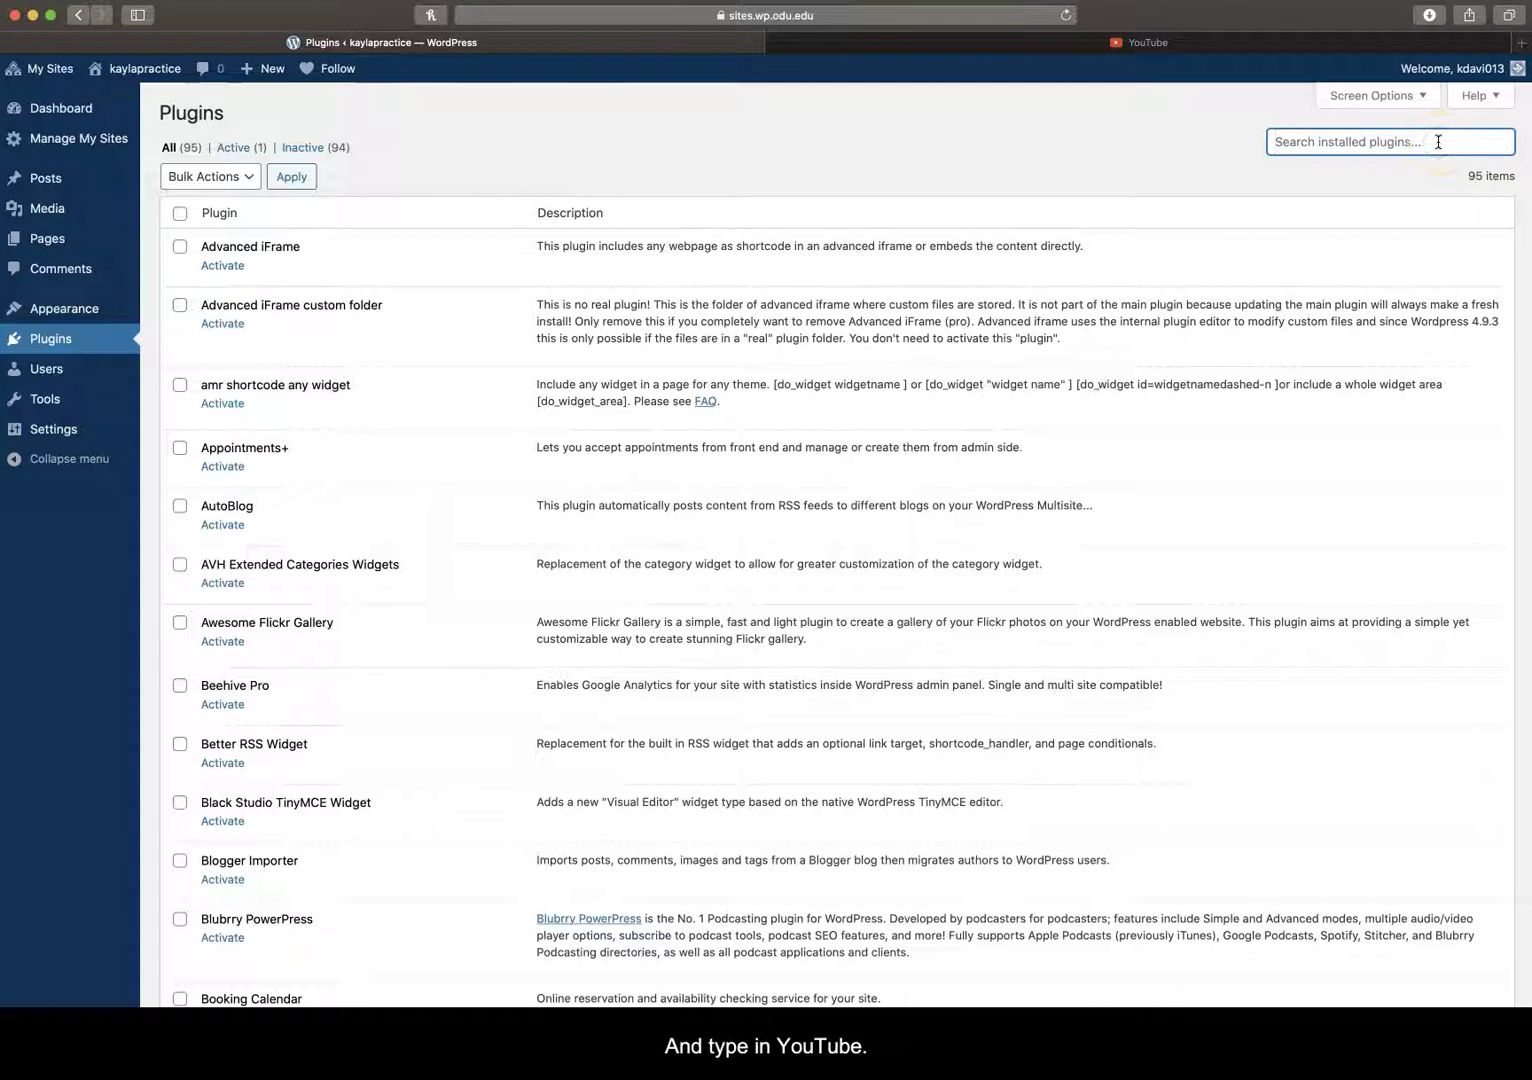
type("youtube")
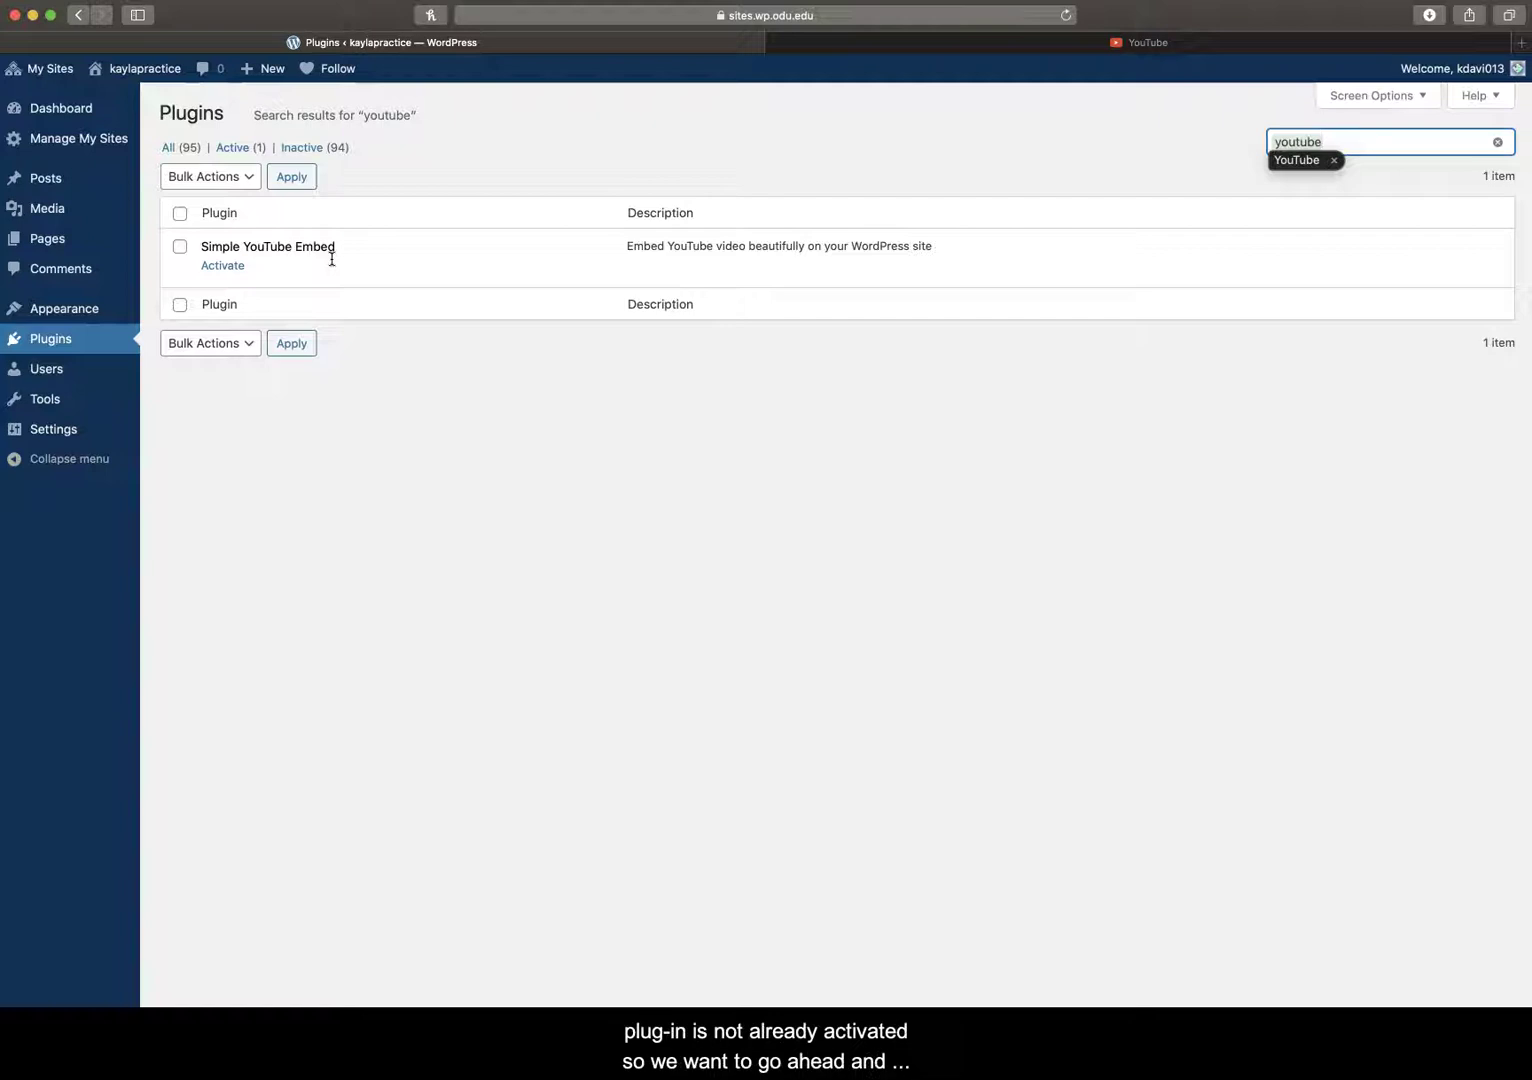
left_click(224, 266)
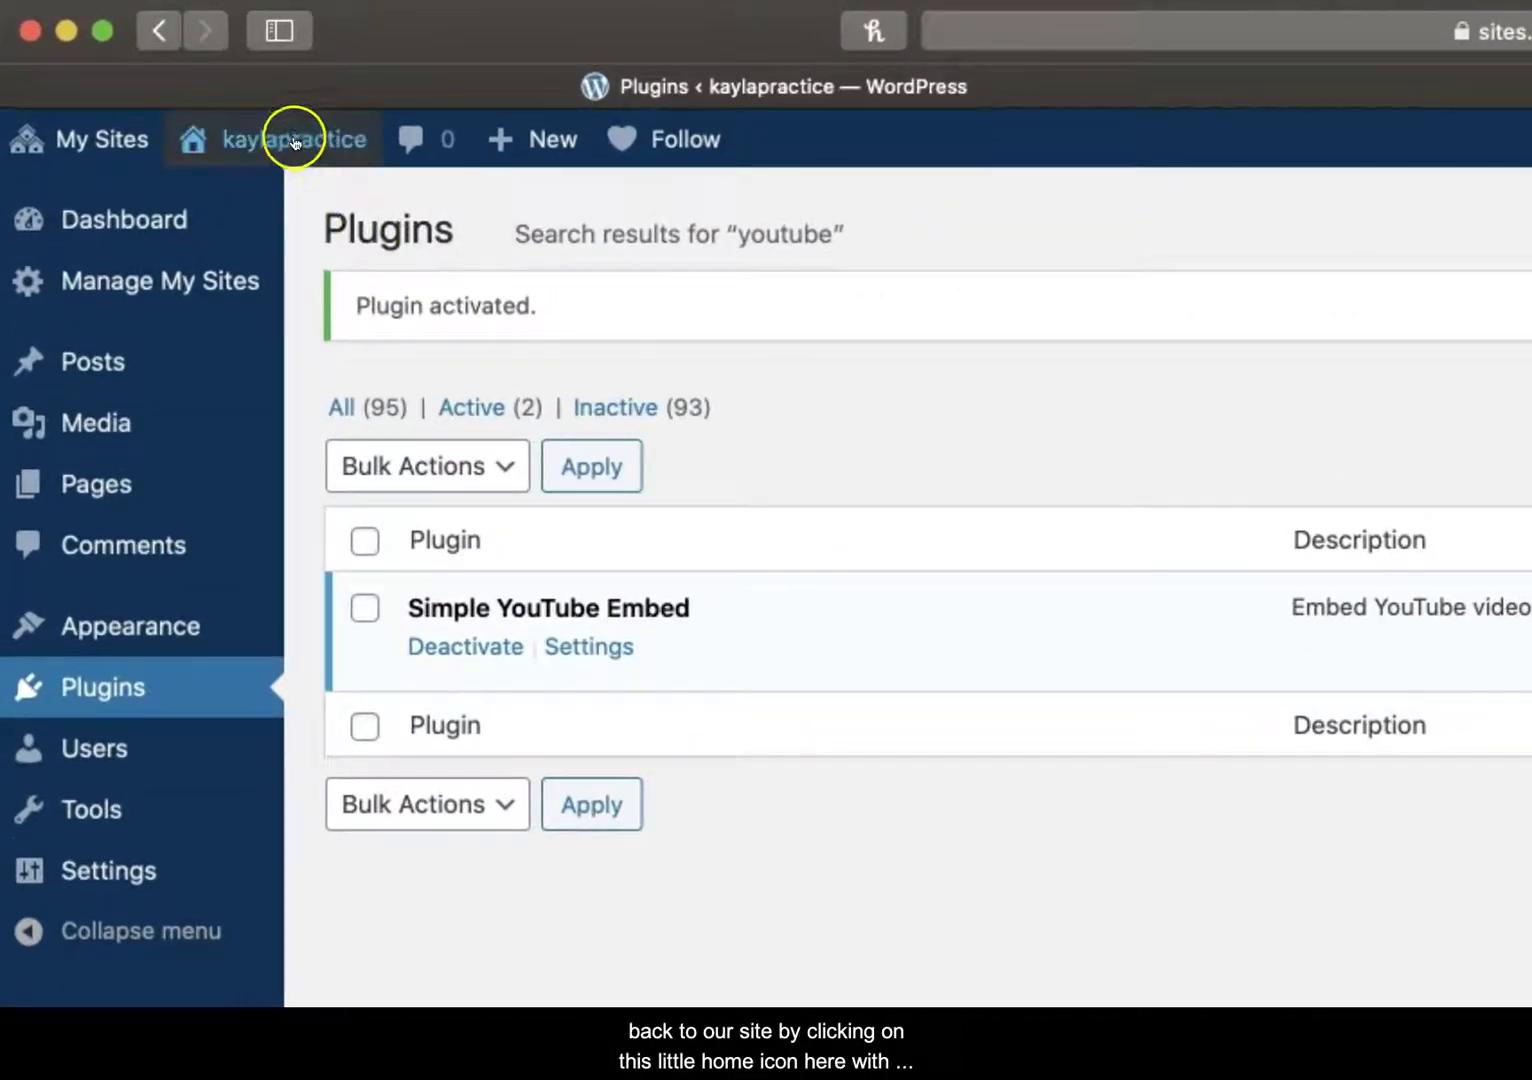
Visit the live site and open Academics > General Education in the editor.
mouse_move(295, 143)
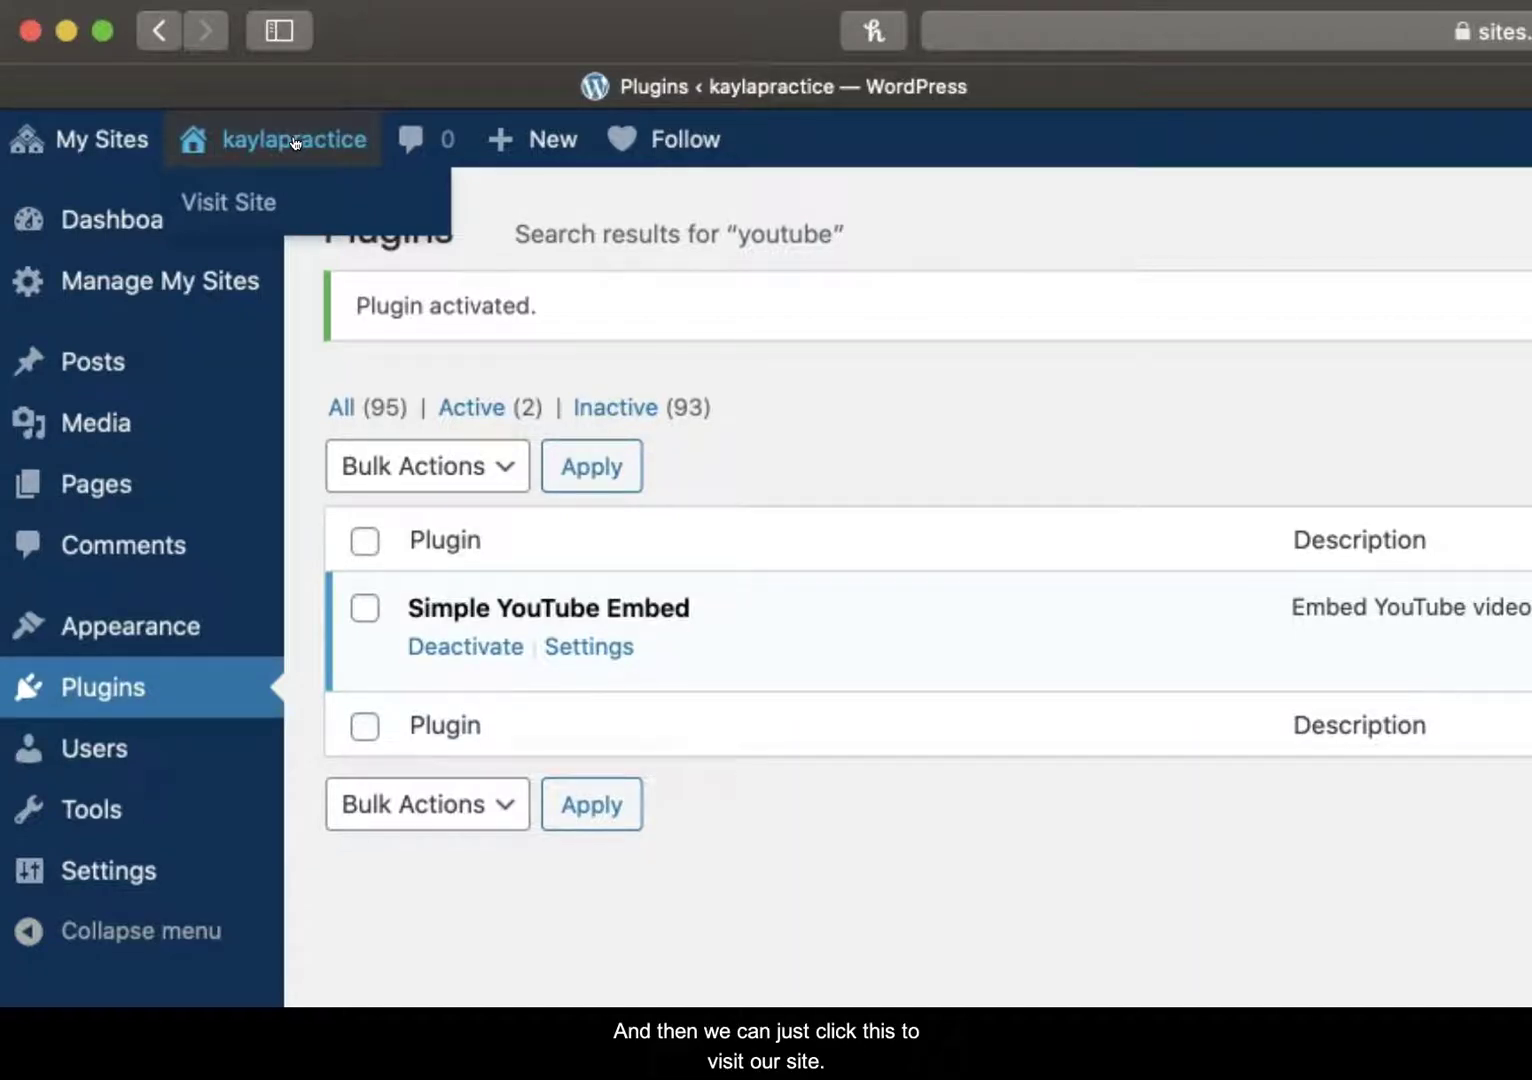
left_click(295, 143)
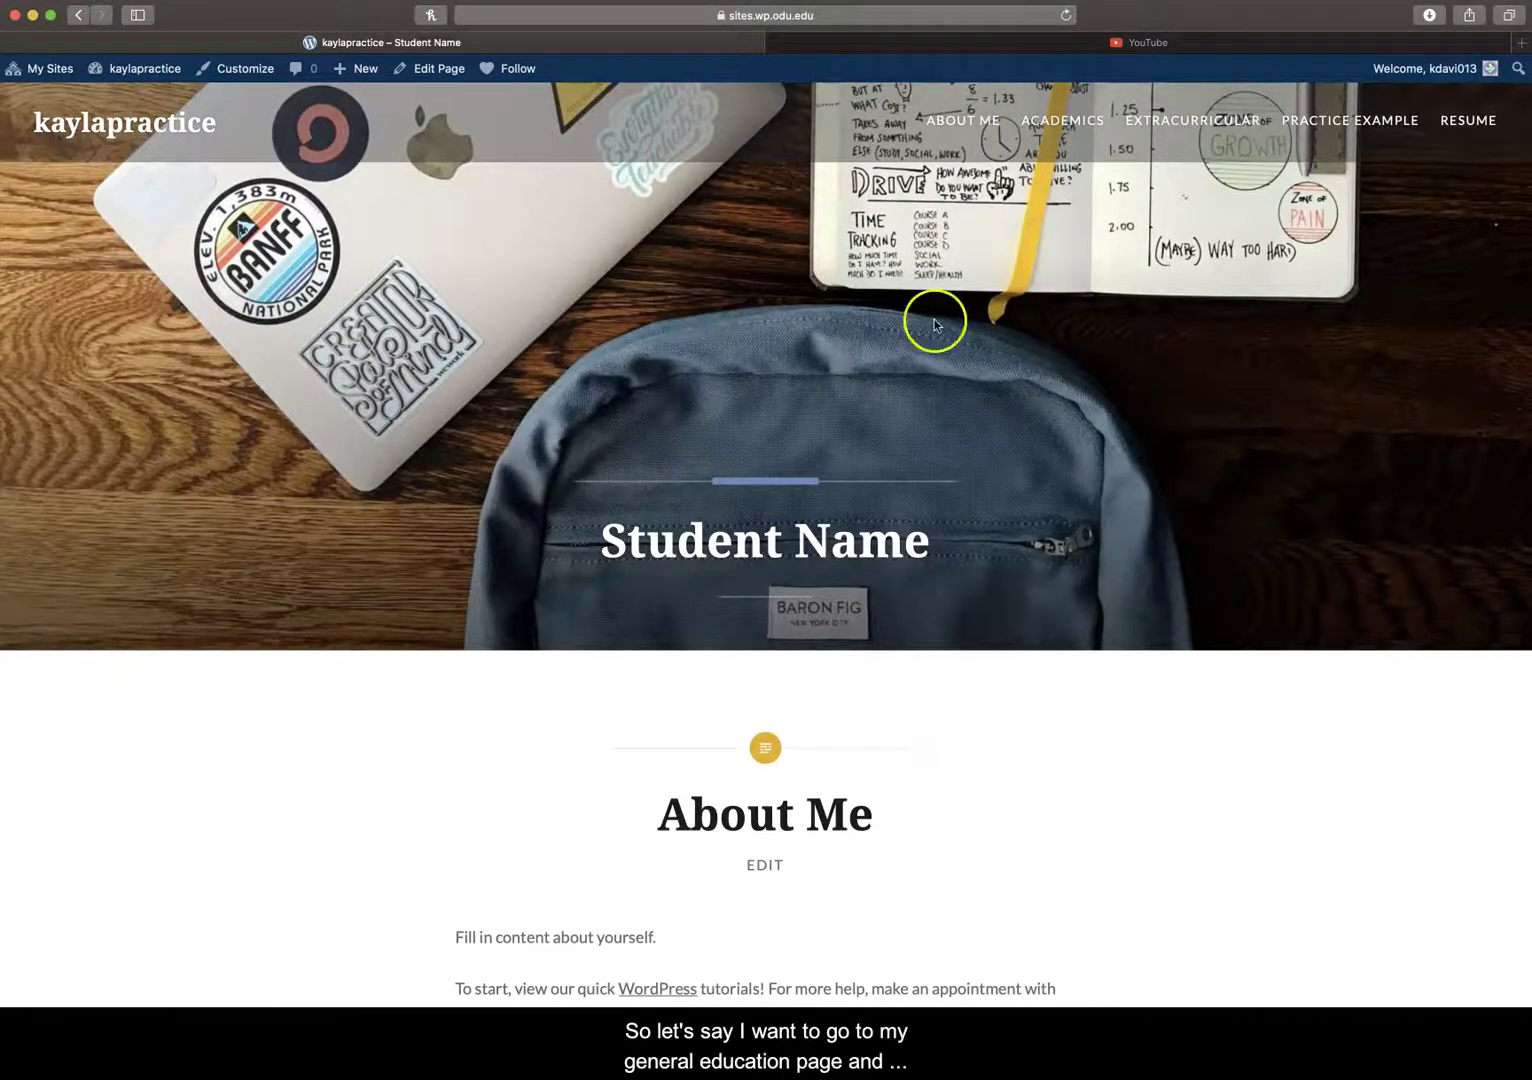
mouse_move(1064, 120)
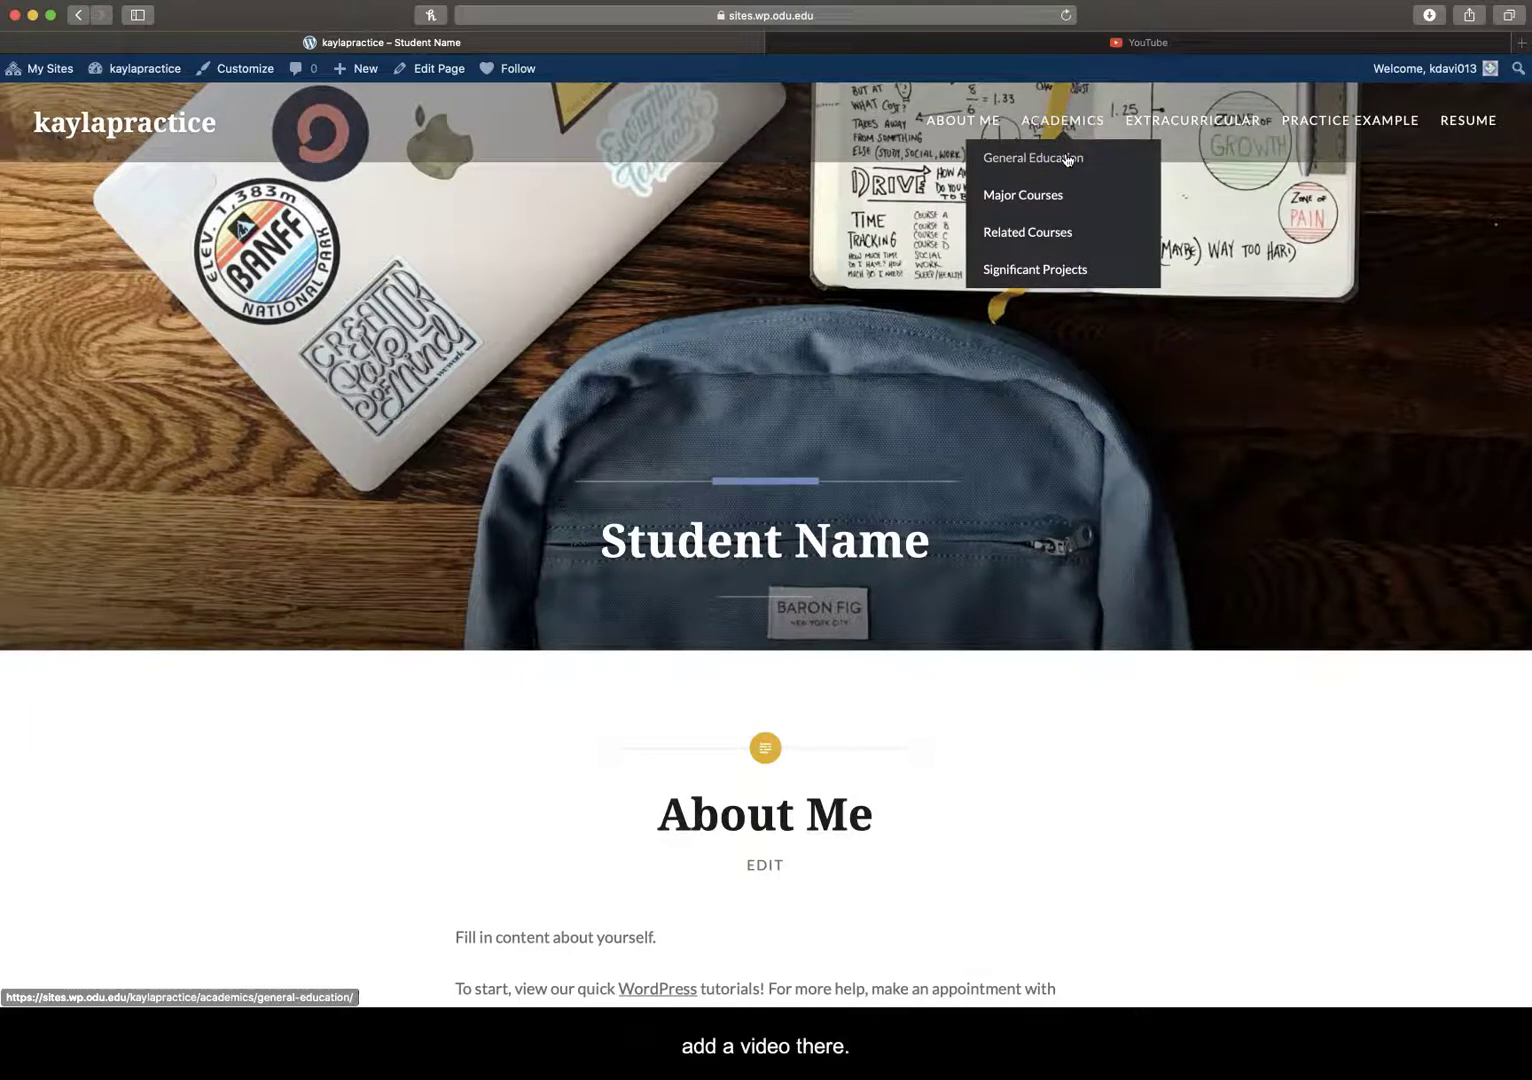
left_click(1067, 159)
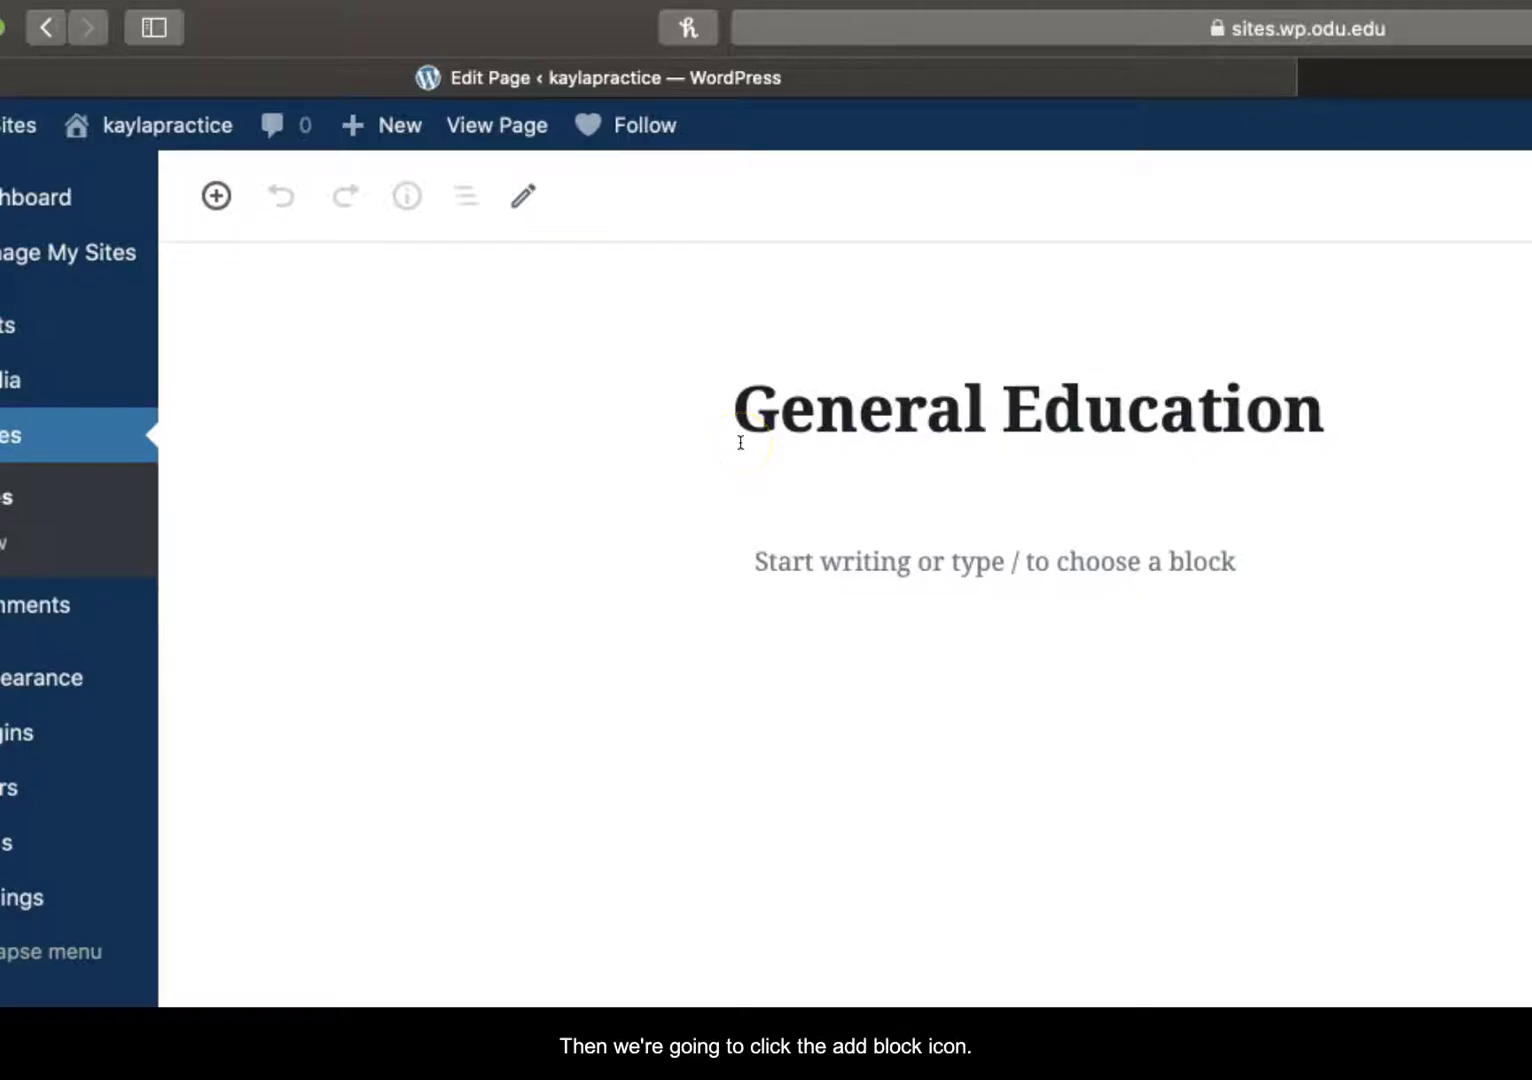
Insert a YouTube block from the Embeds category under the General Education title.
left_click(215, 197)
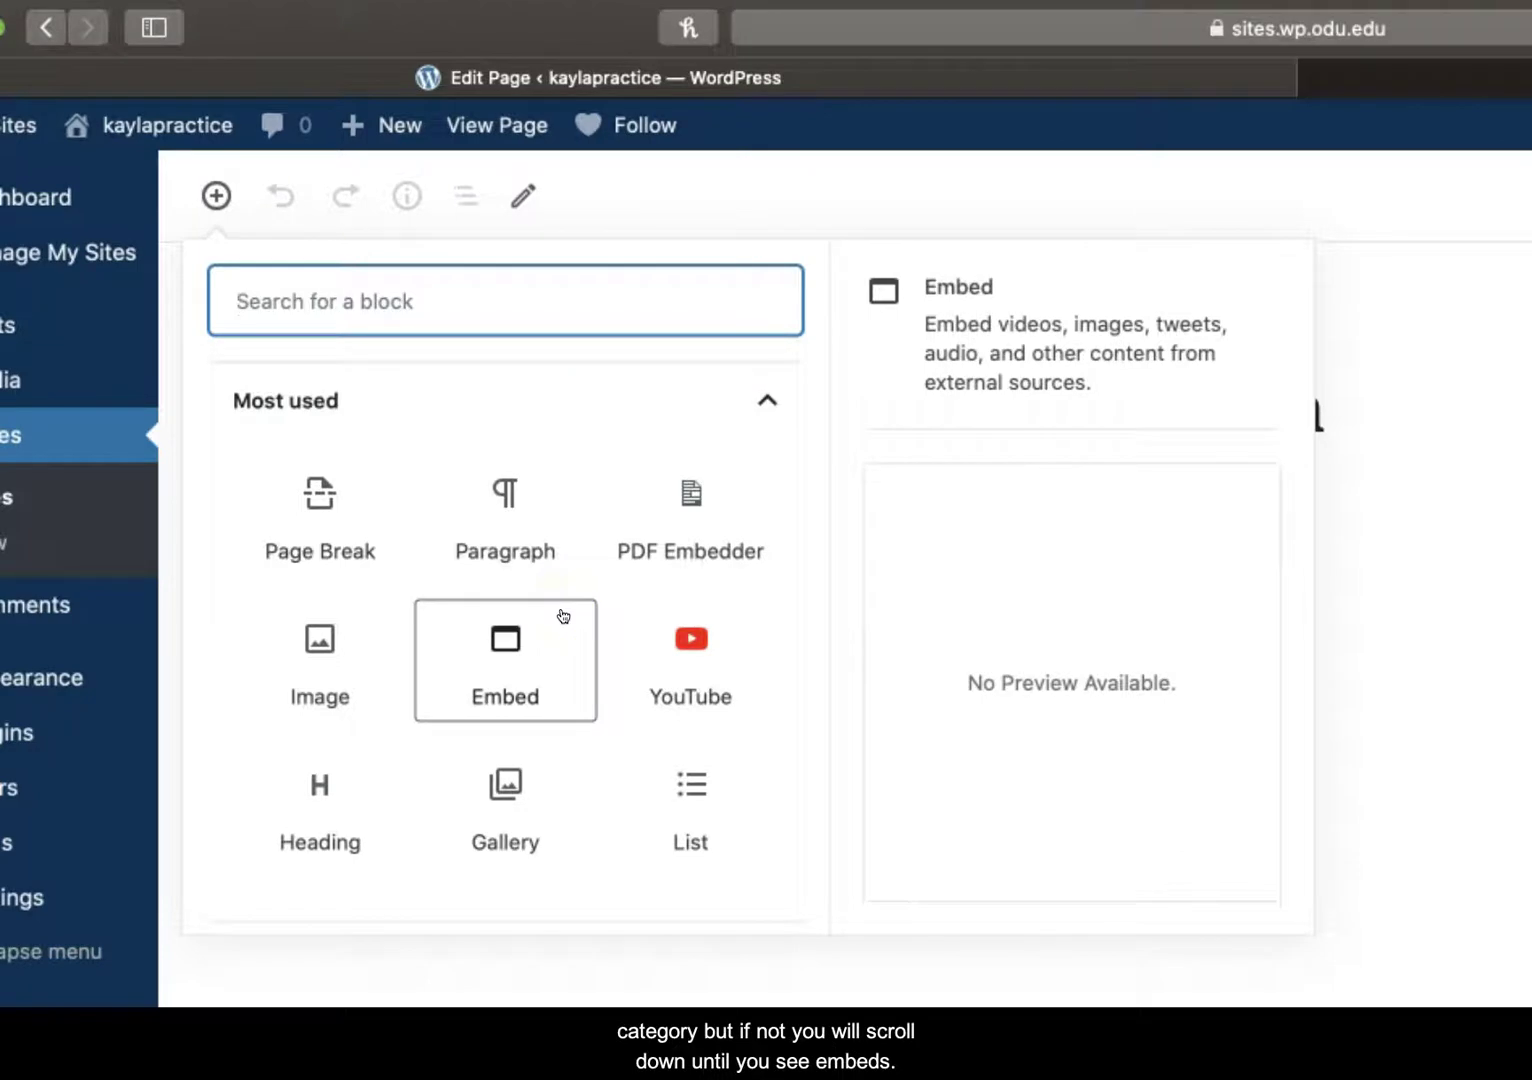
scroll(563, 616, "down", 5)
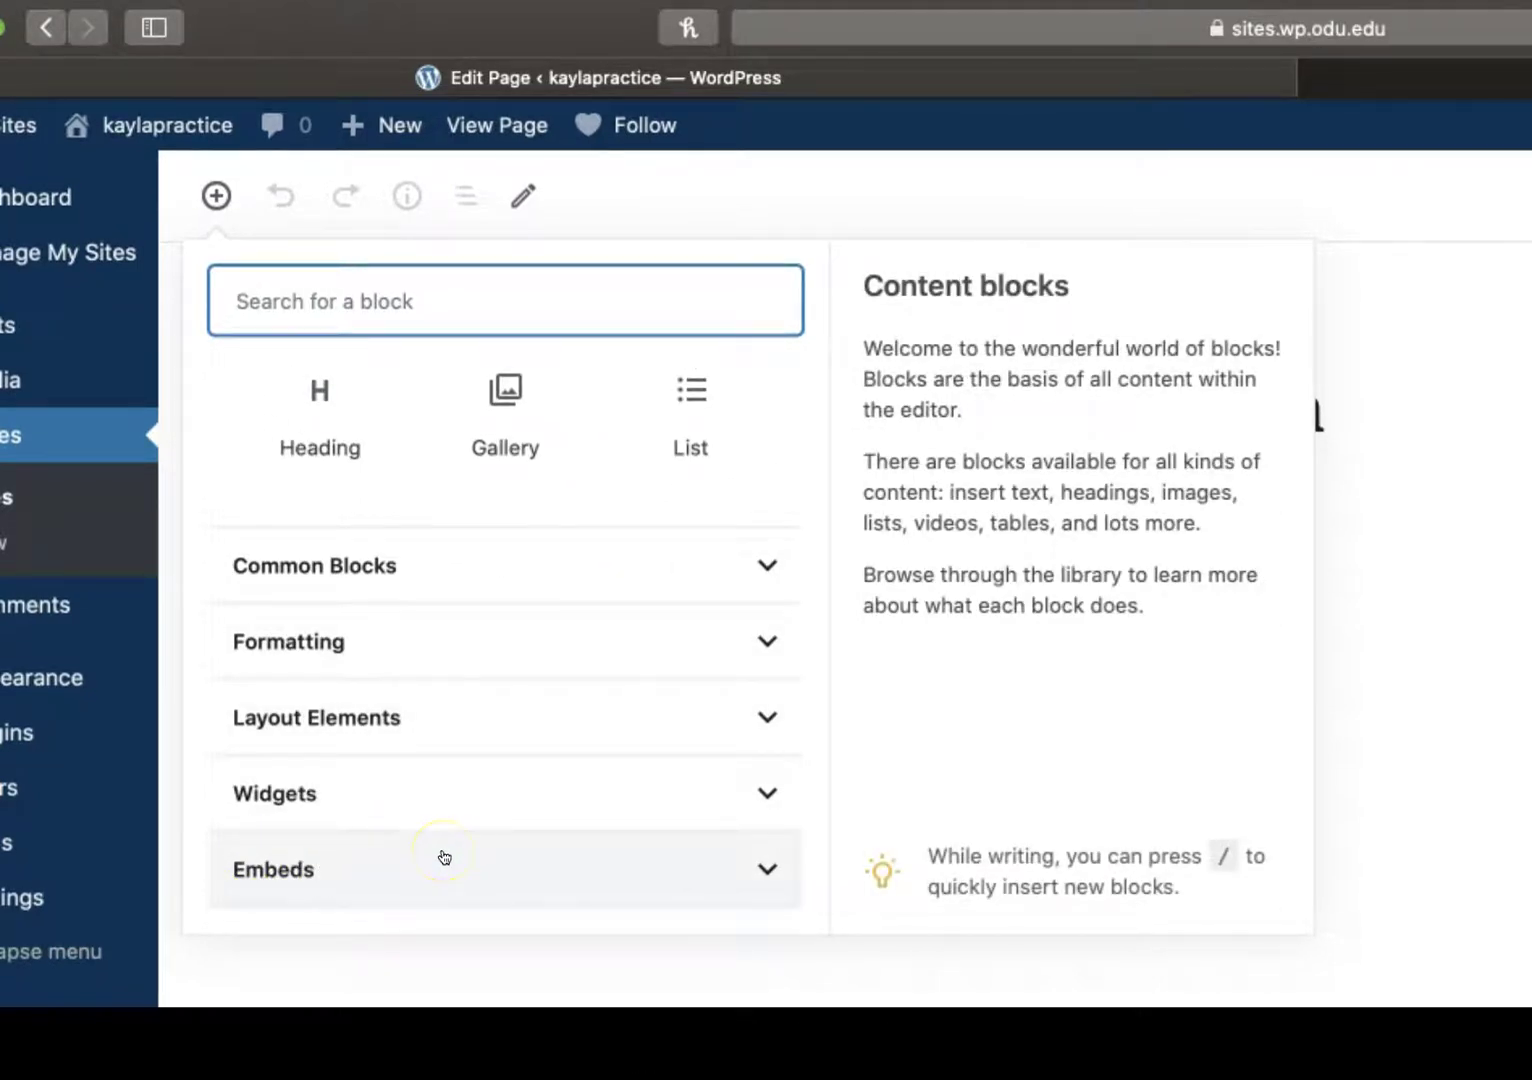
left_click(444, 857)
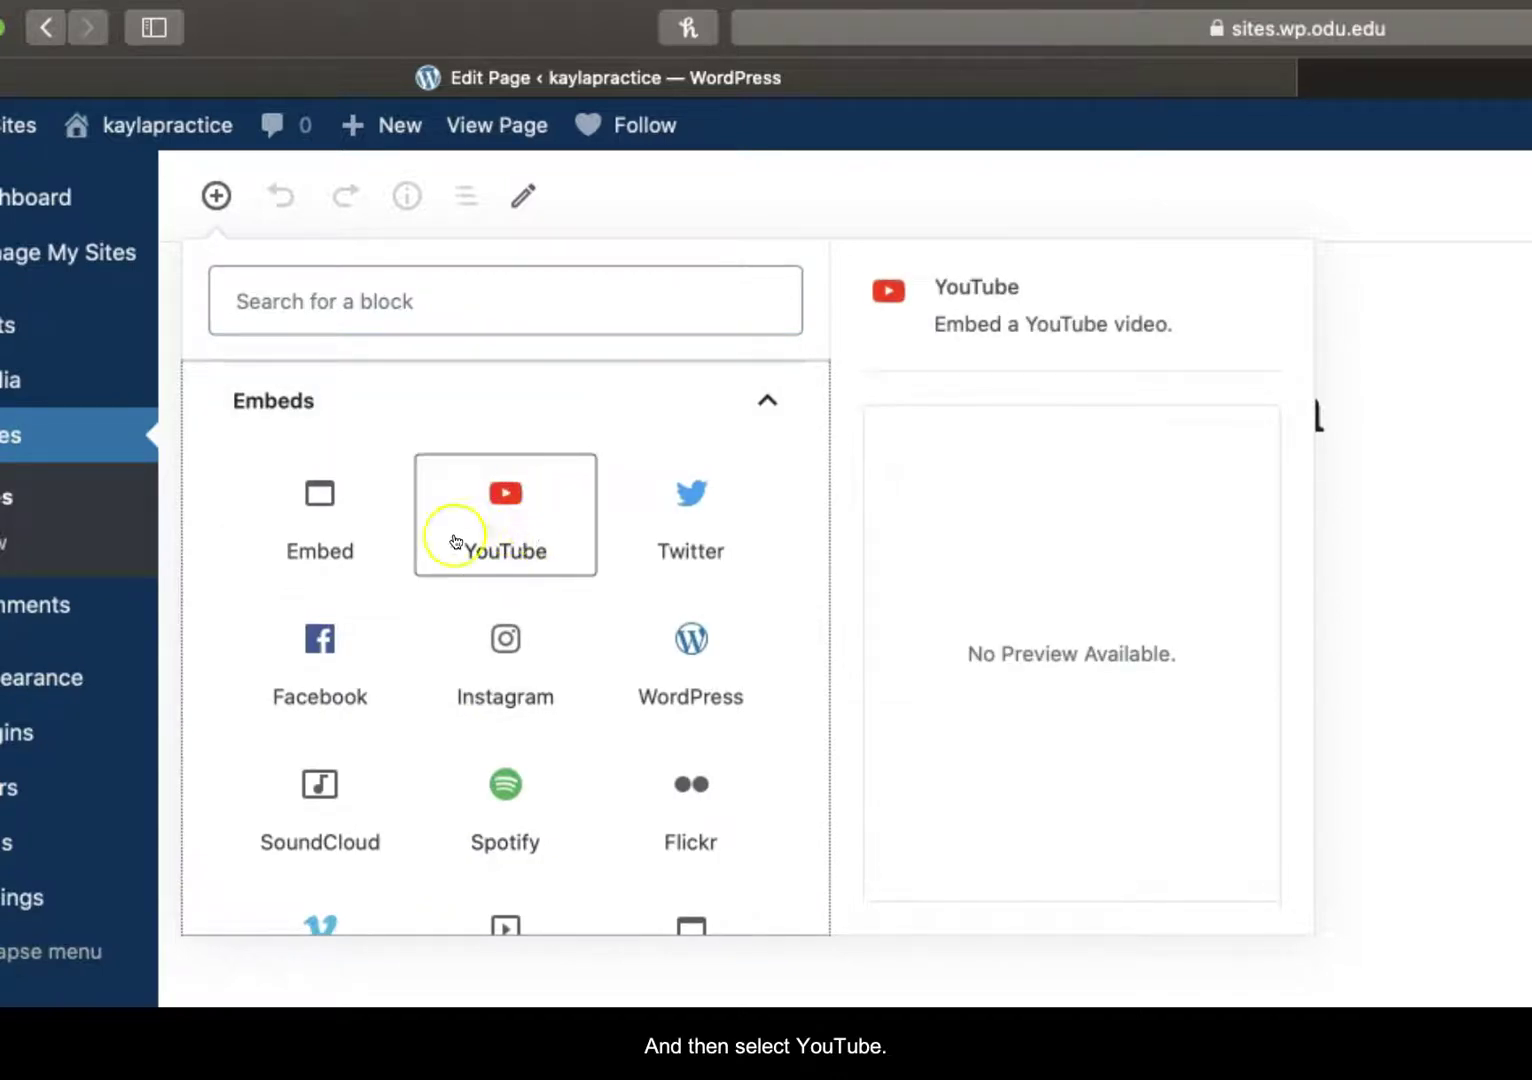
left_click(544, 526)
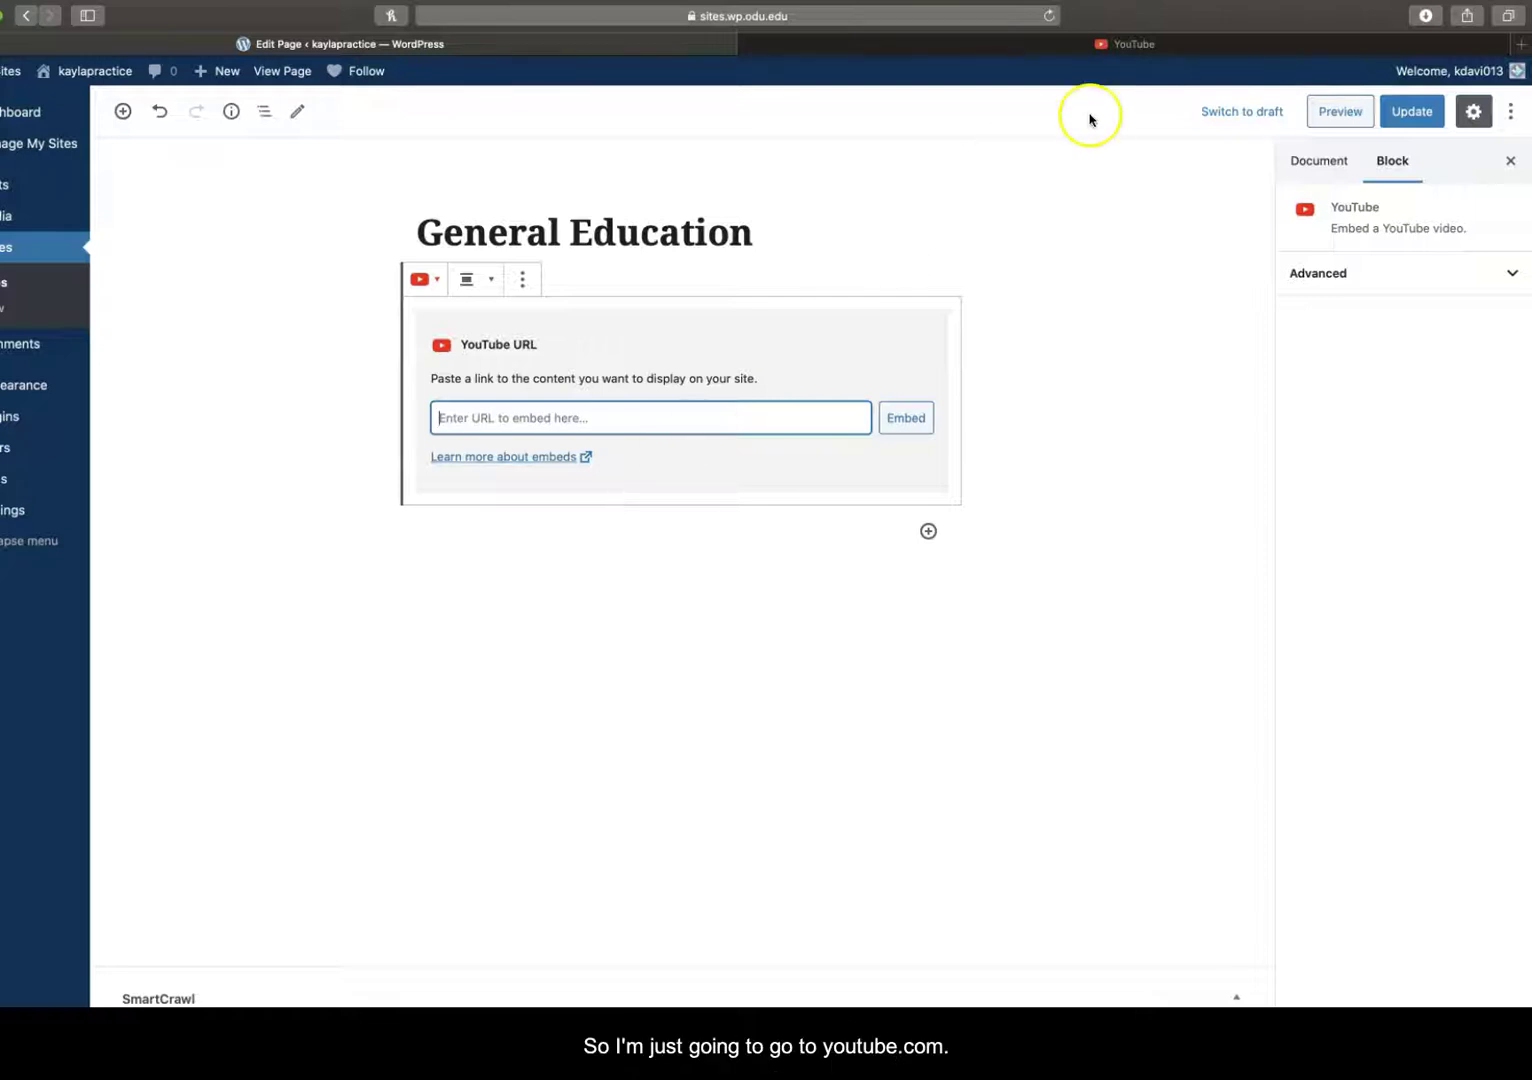
In the YouTube tab, choose Upload video from the Create menu.
left_click(1118, 47)
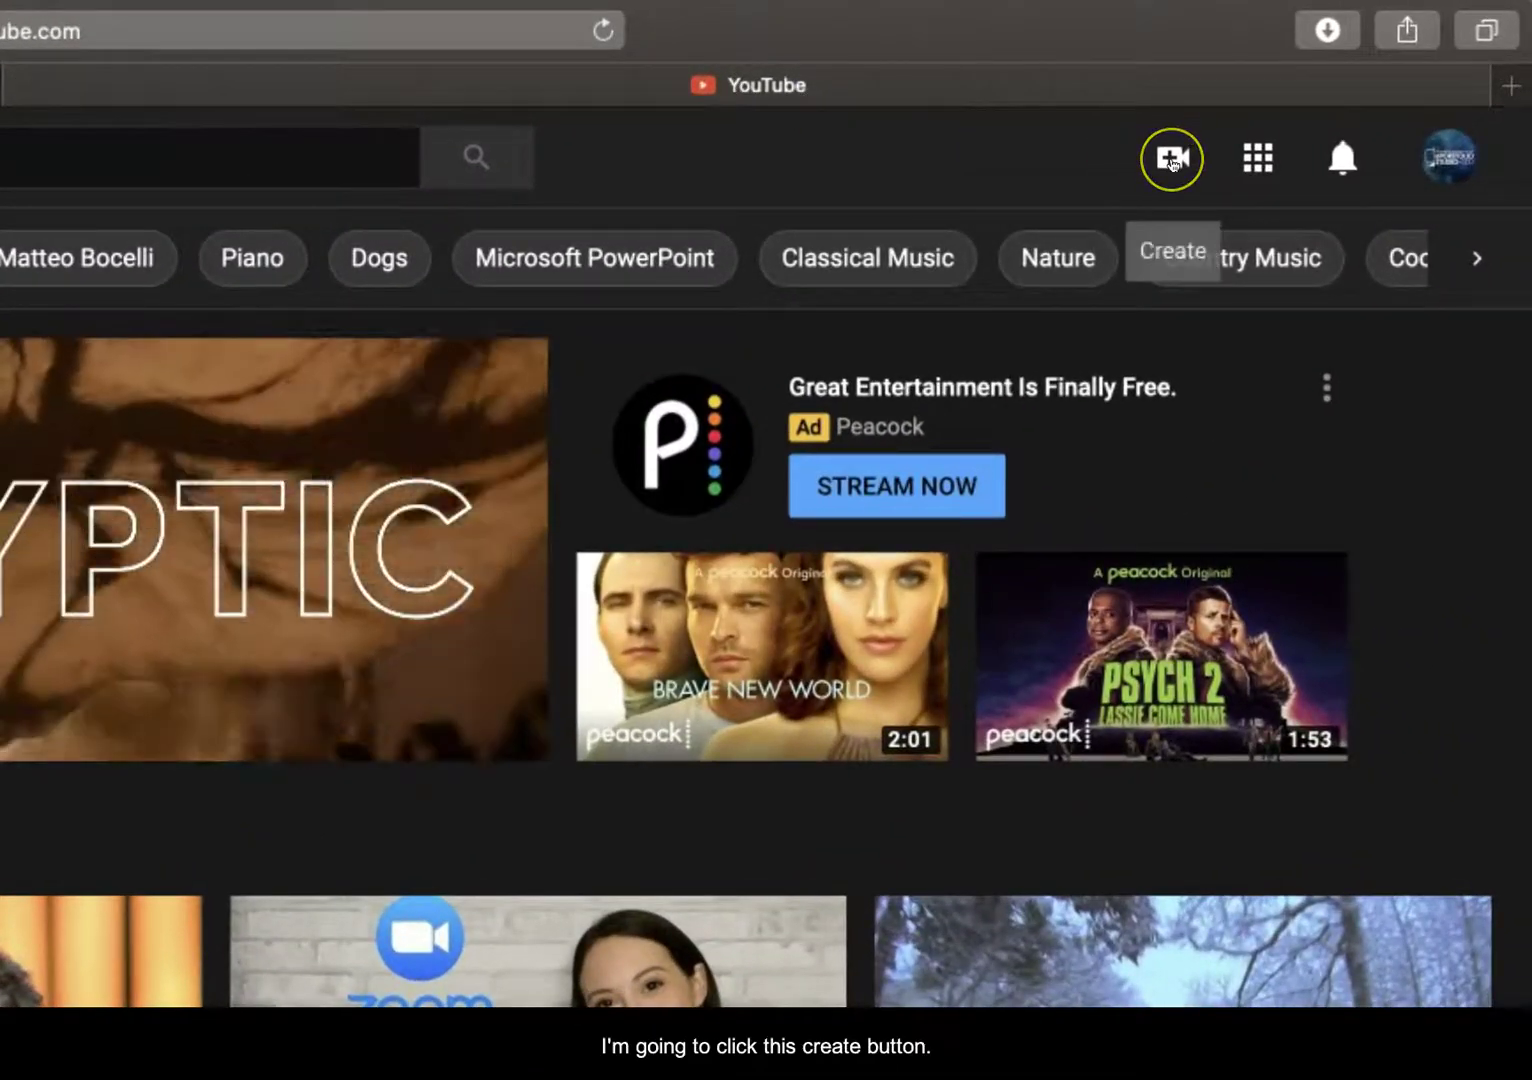
left_click(1172, 160)
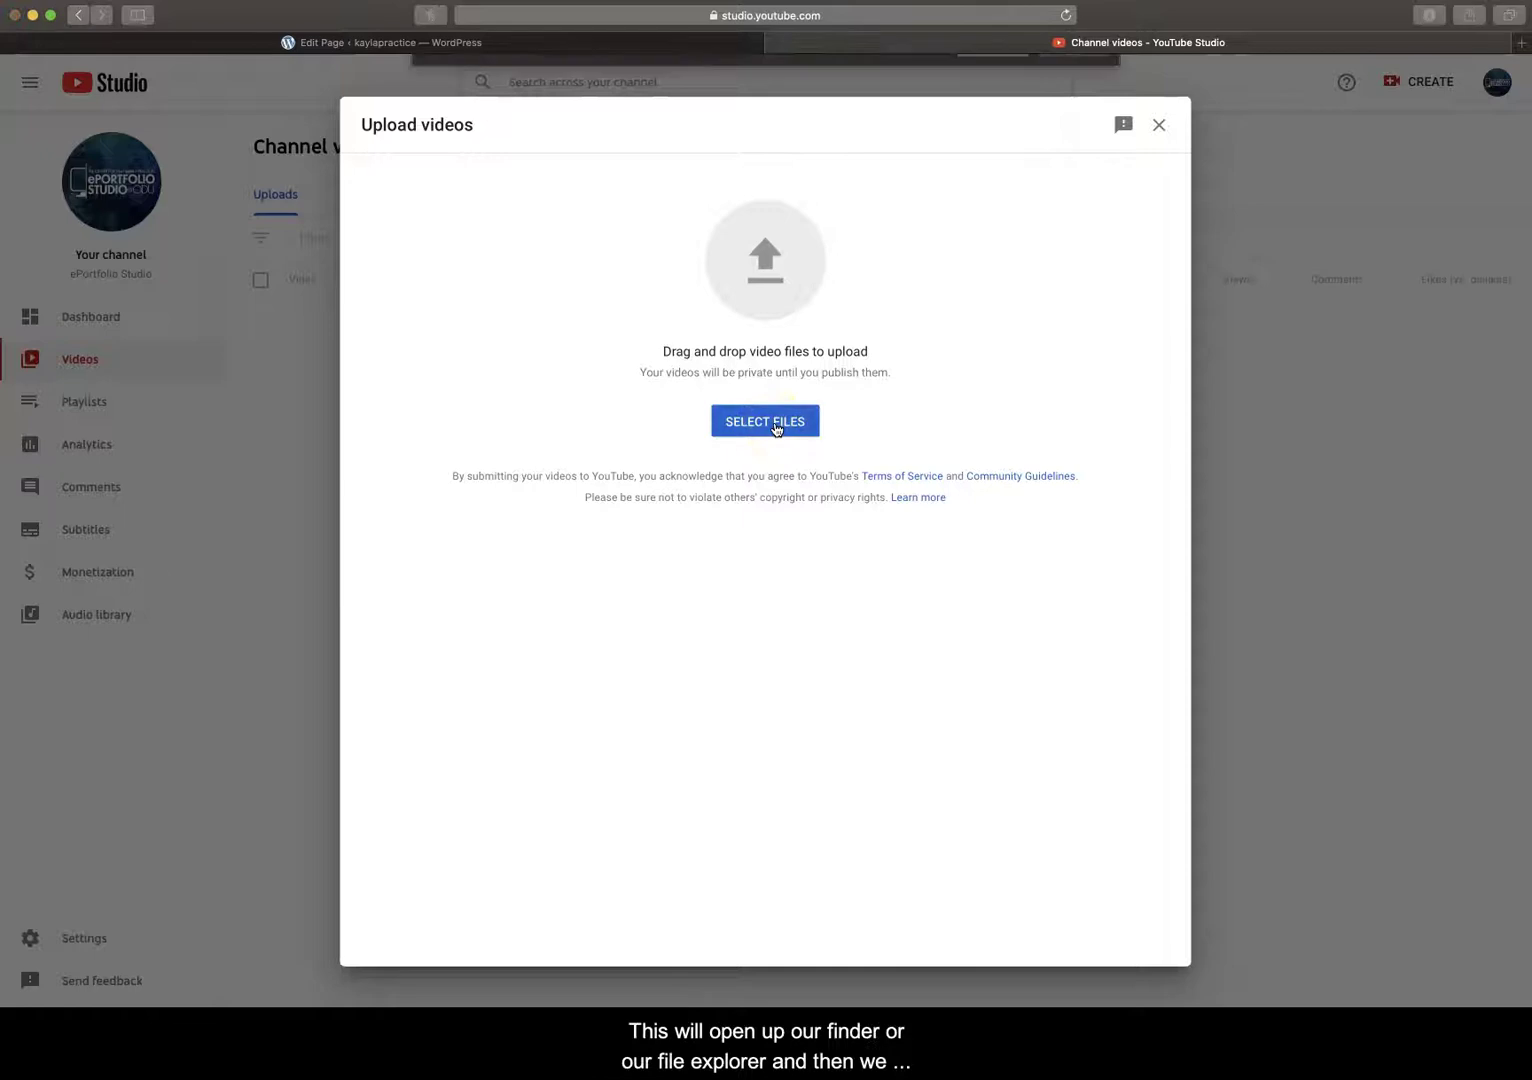
Choose RestoringDeletedWPPage.mp4 from the Desktop as the video to upload.
left_click(776, 428)
left_click(542, 256)
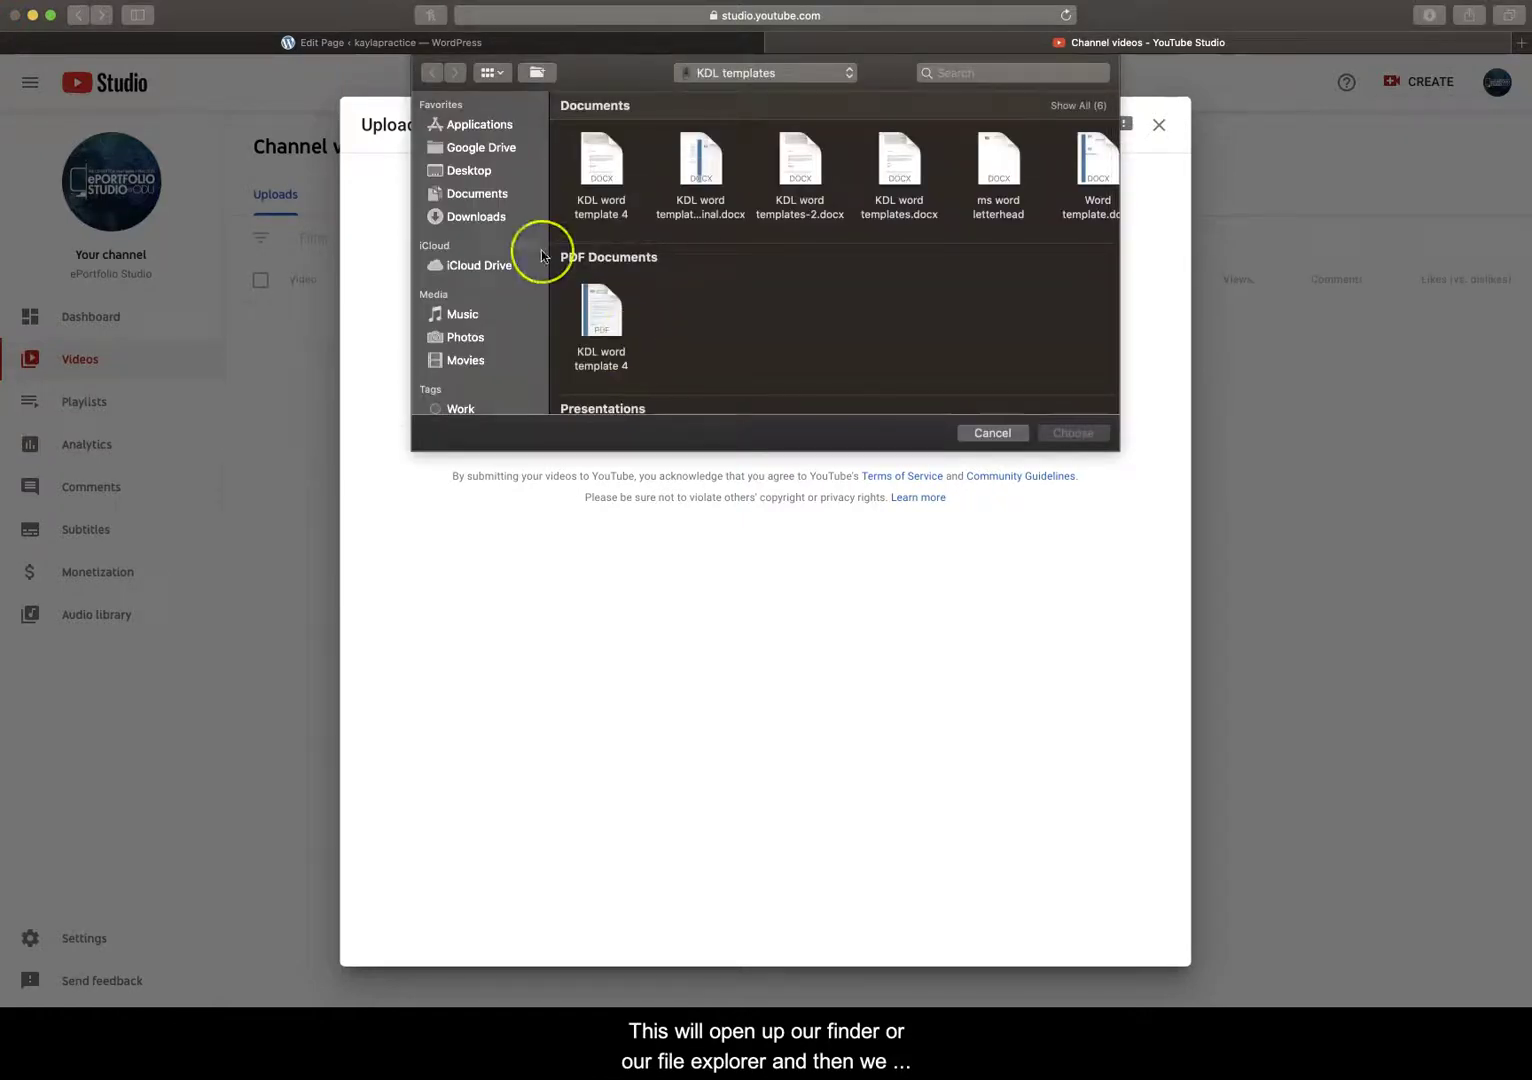
left_click(470, 172)
scroll(841, 250, "down", 1)
scroll(841, 250, "down", 2)
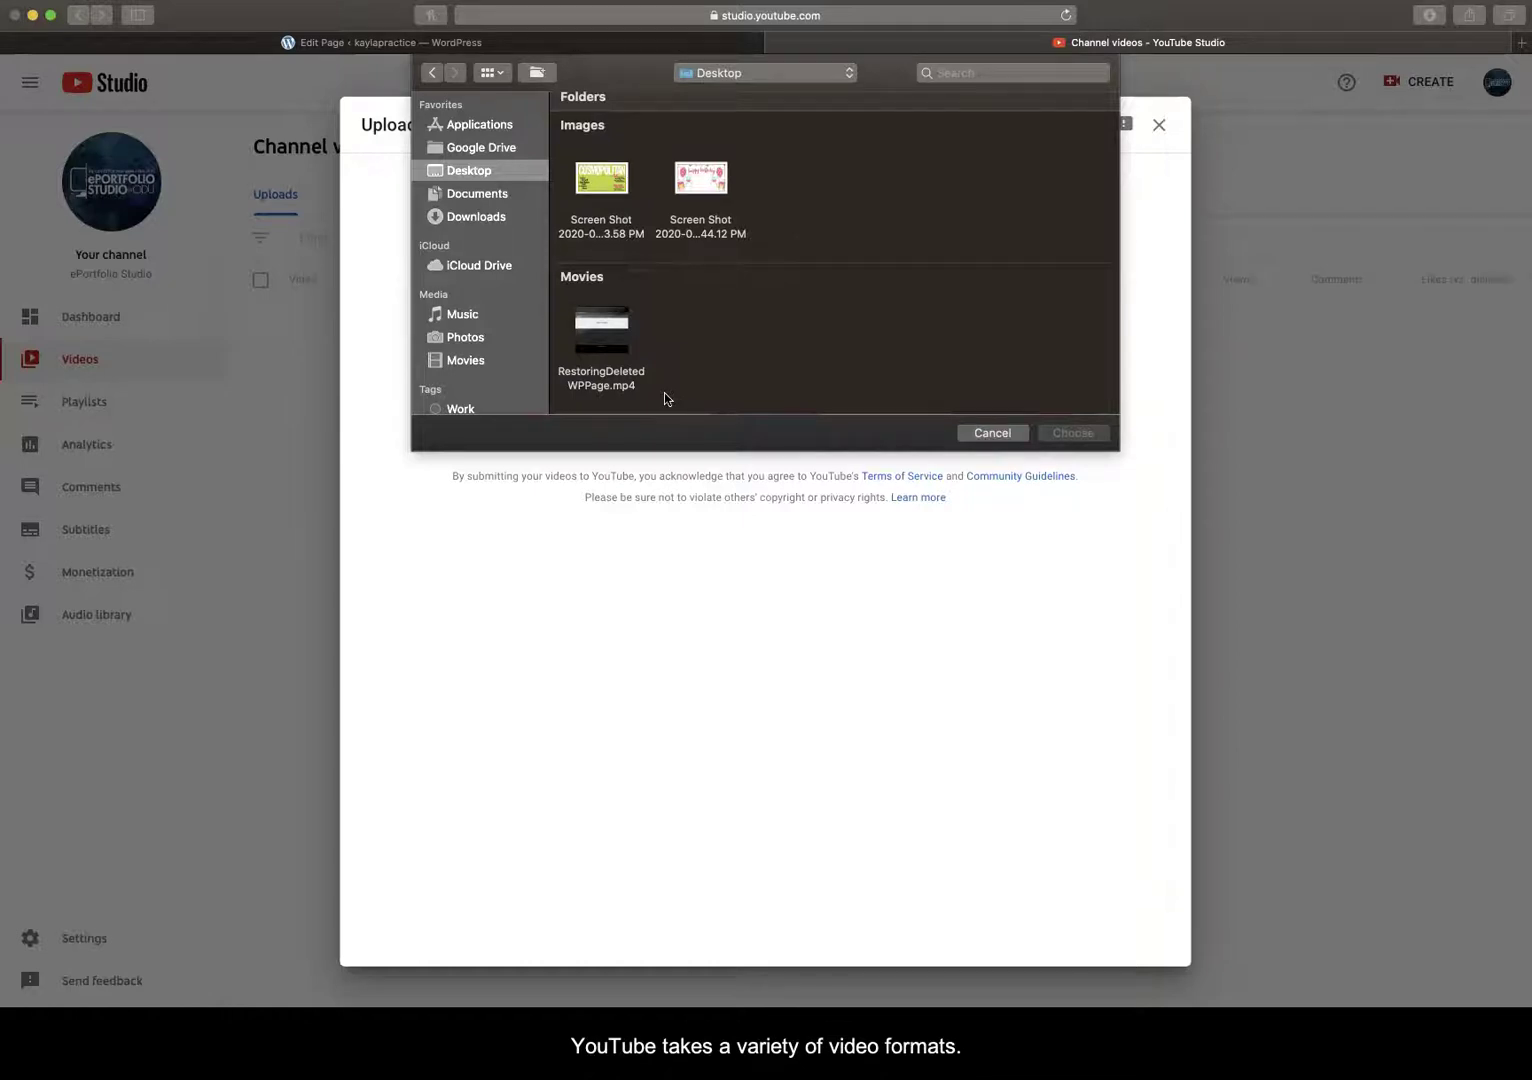
left_click(622, 327)
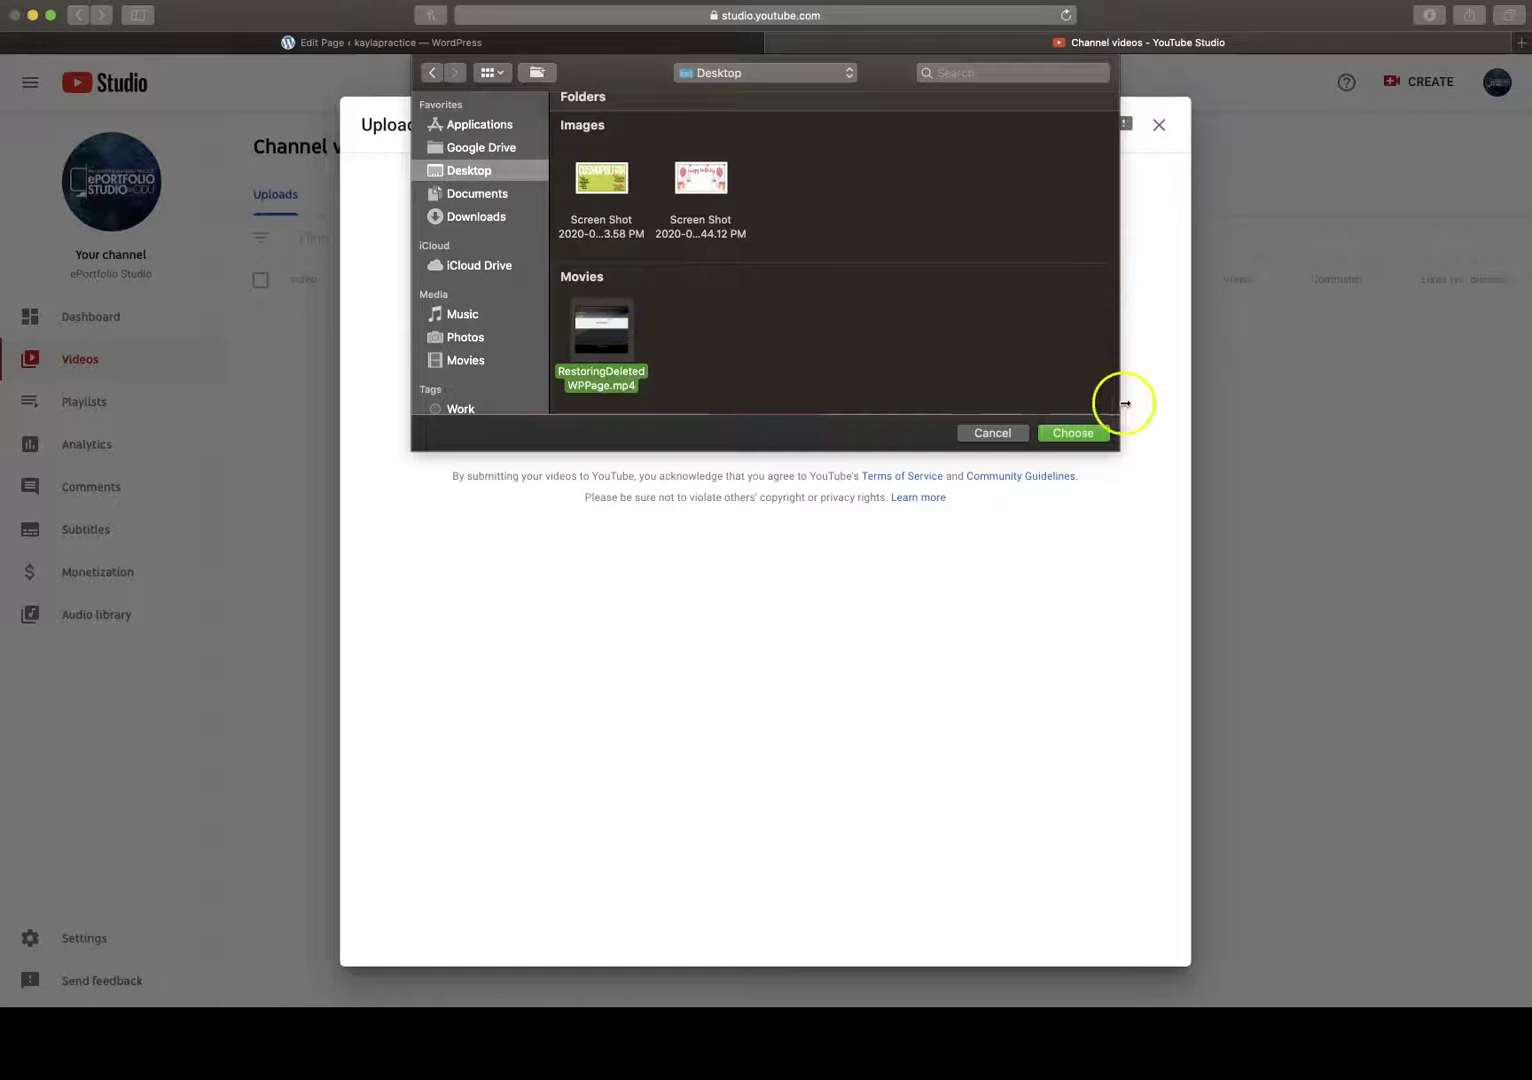
left_click(1083, 433)
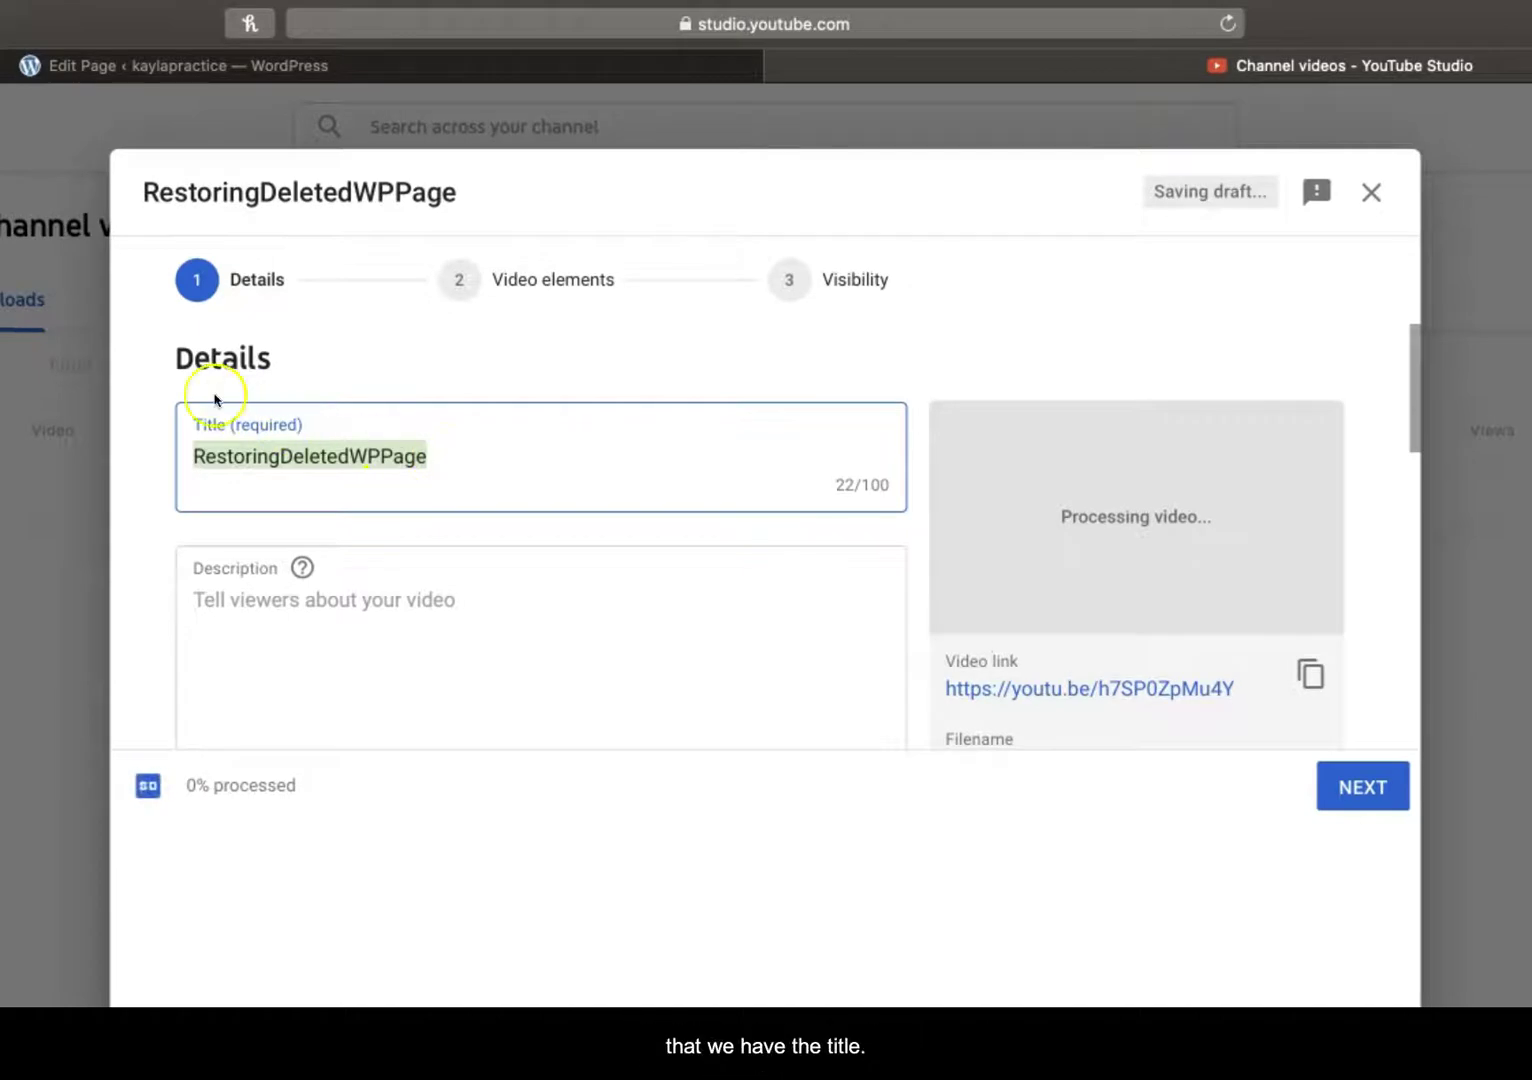
Edit the video title to 'Restoring Deleted WordPress Pages'.
scroll(417, 632, "down", 3)
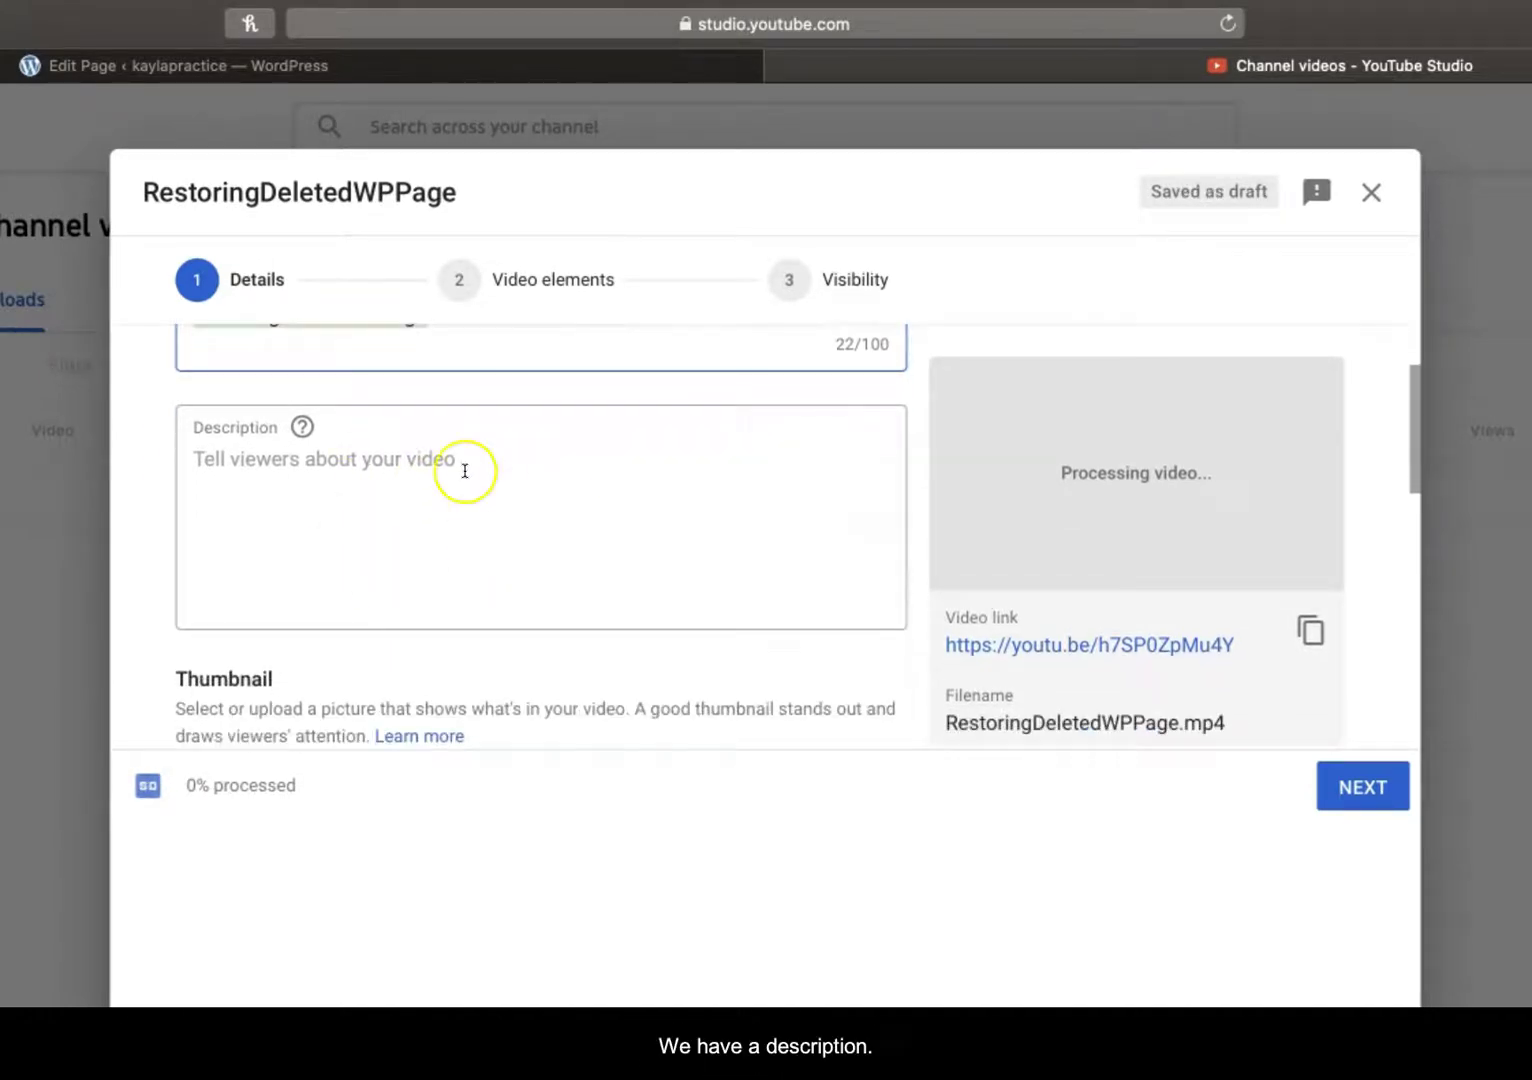
scroll(465, 470, "down", 5)
scroll(465, 470, "down", 2)
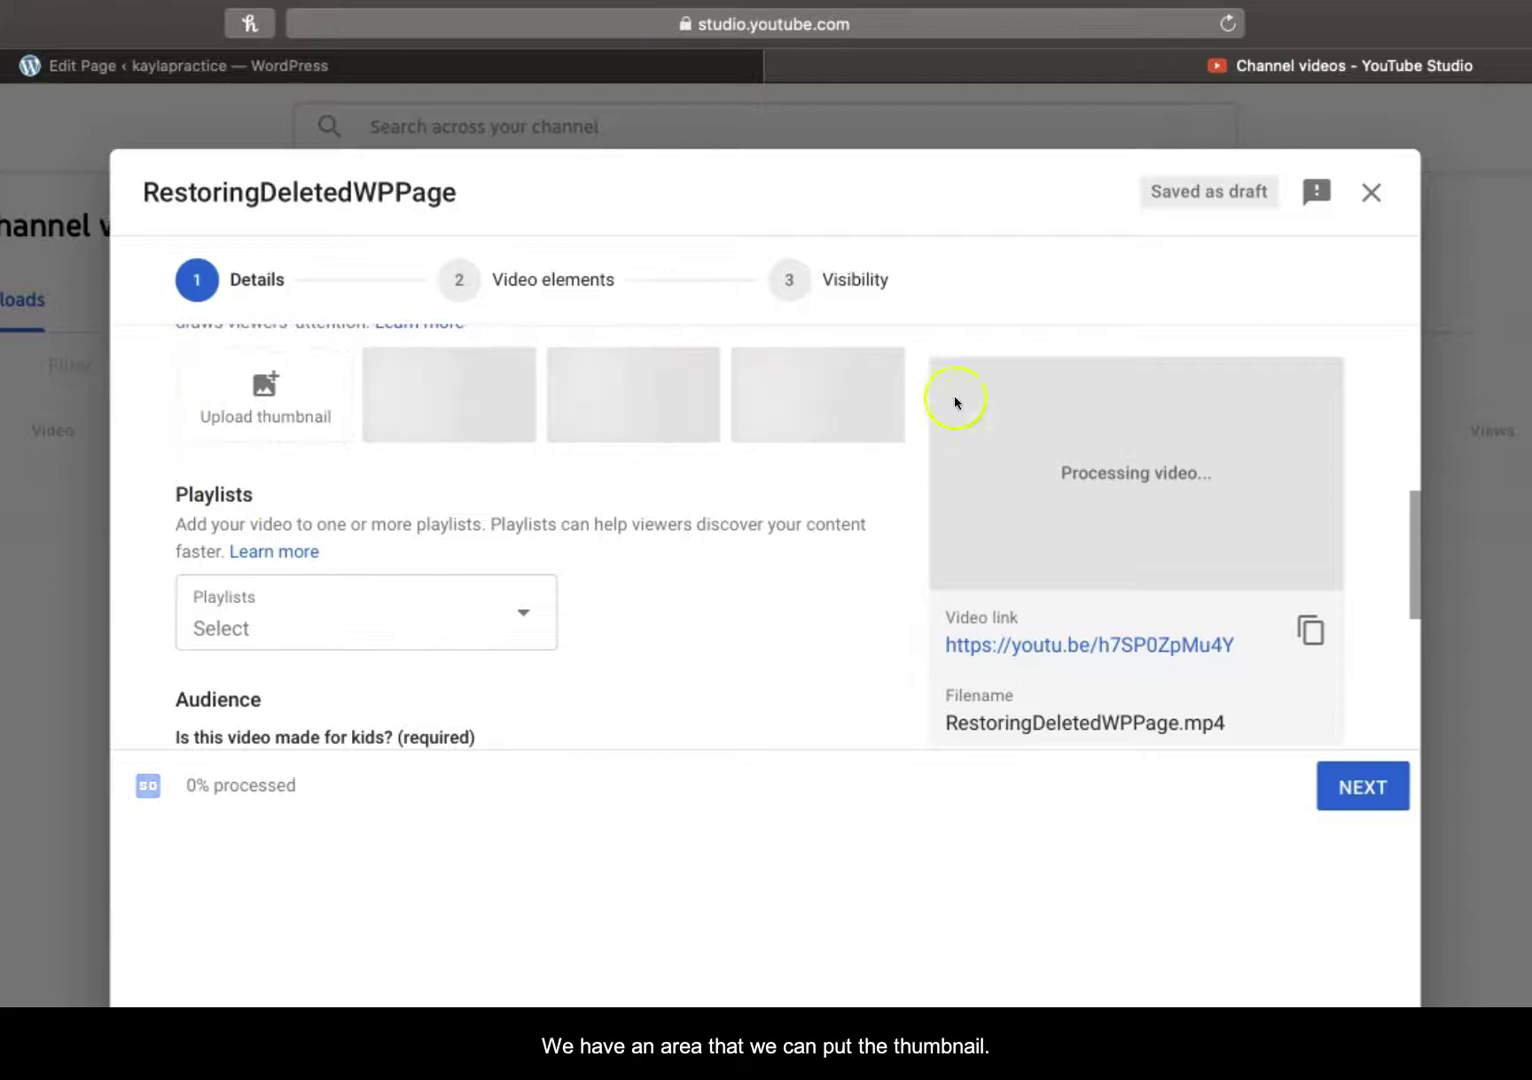
scroll(758, 518, "down", 5)
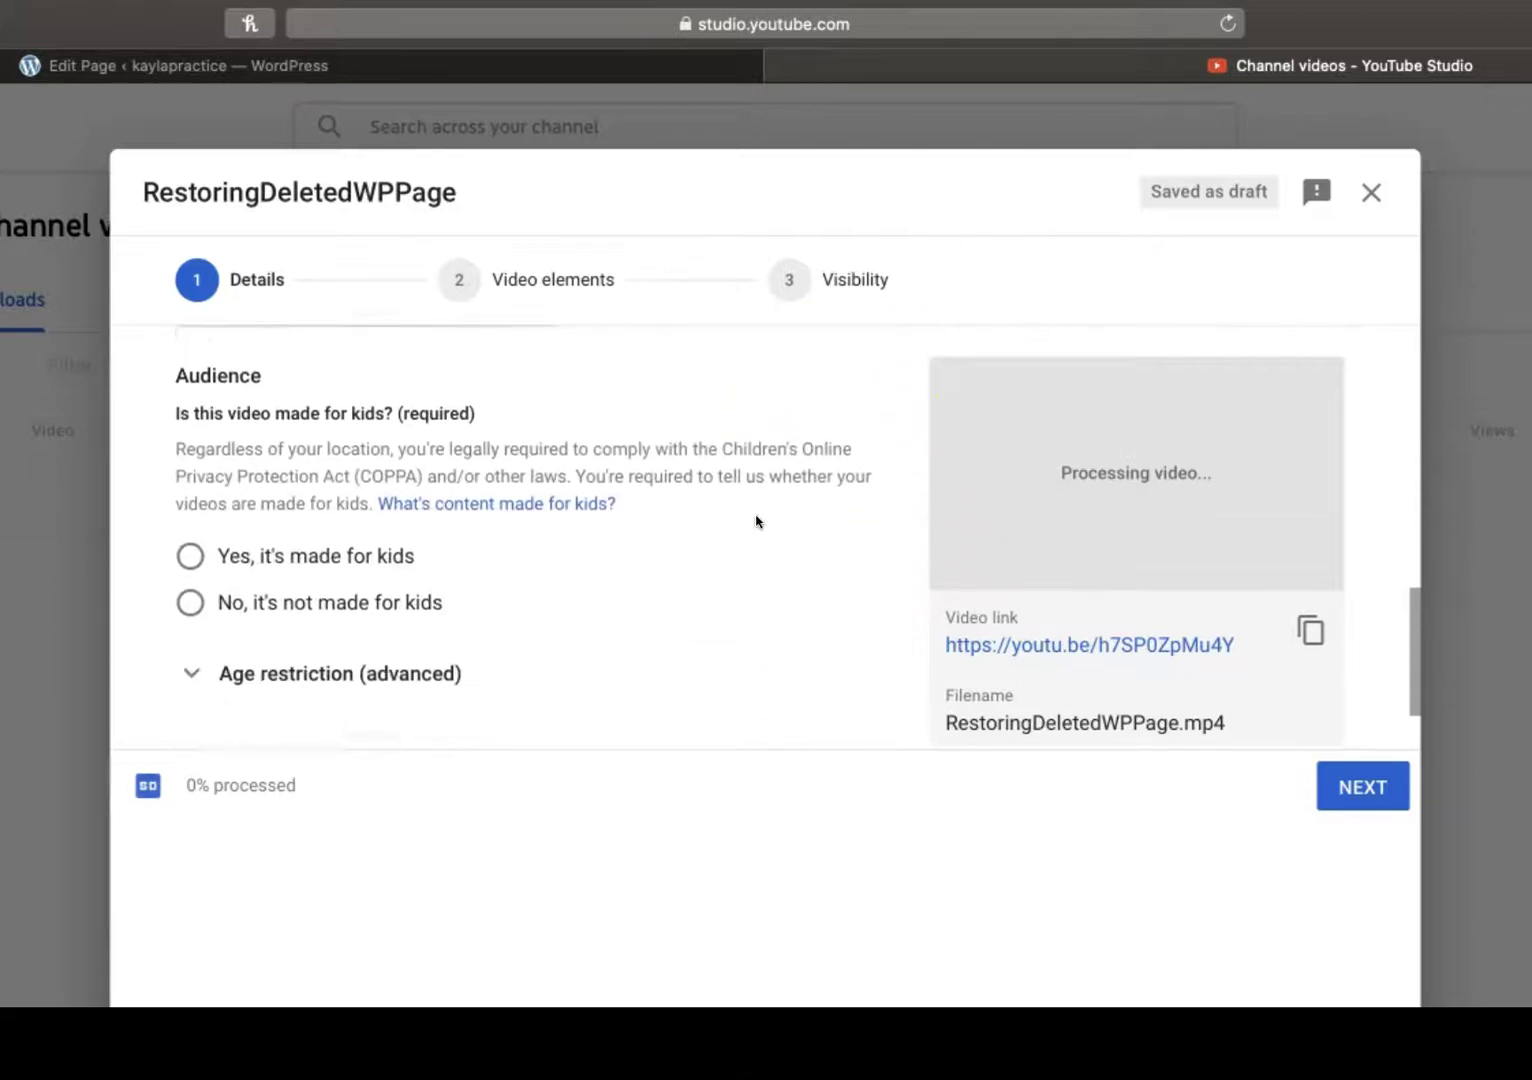
scroll(609, 652, "down", 1)
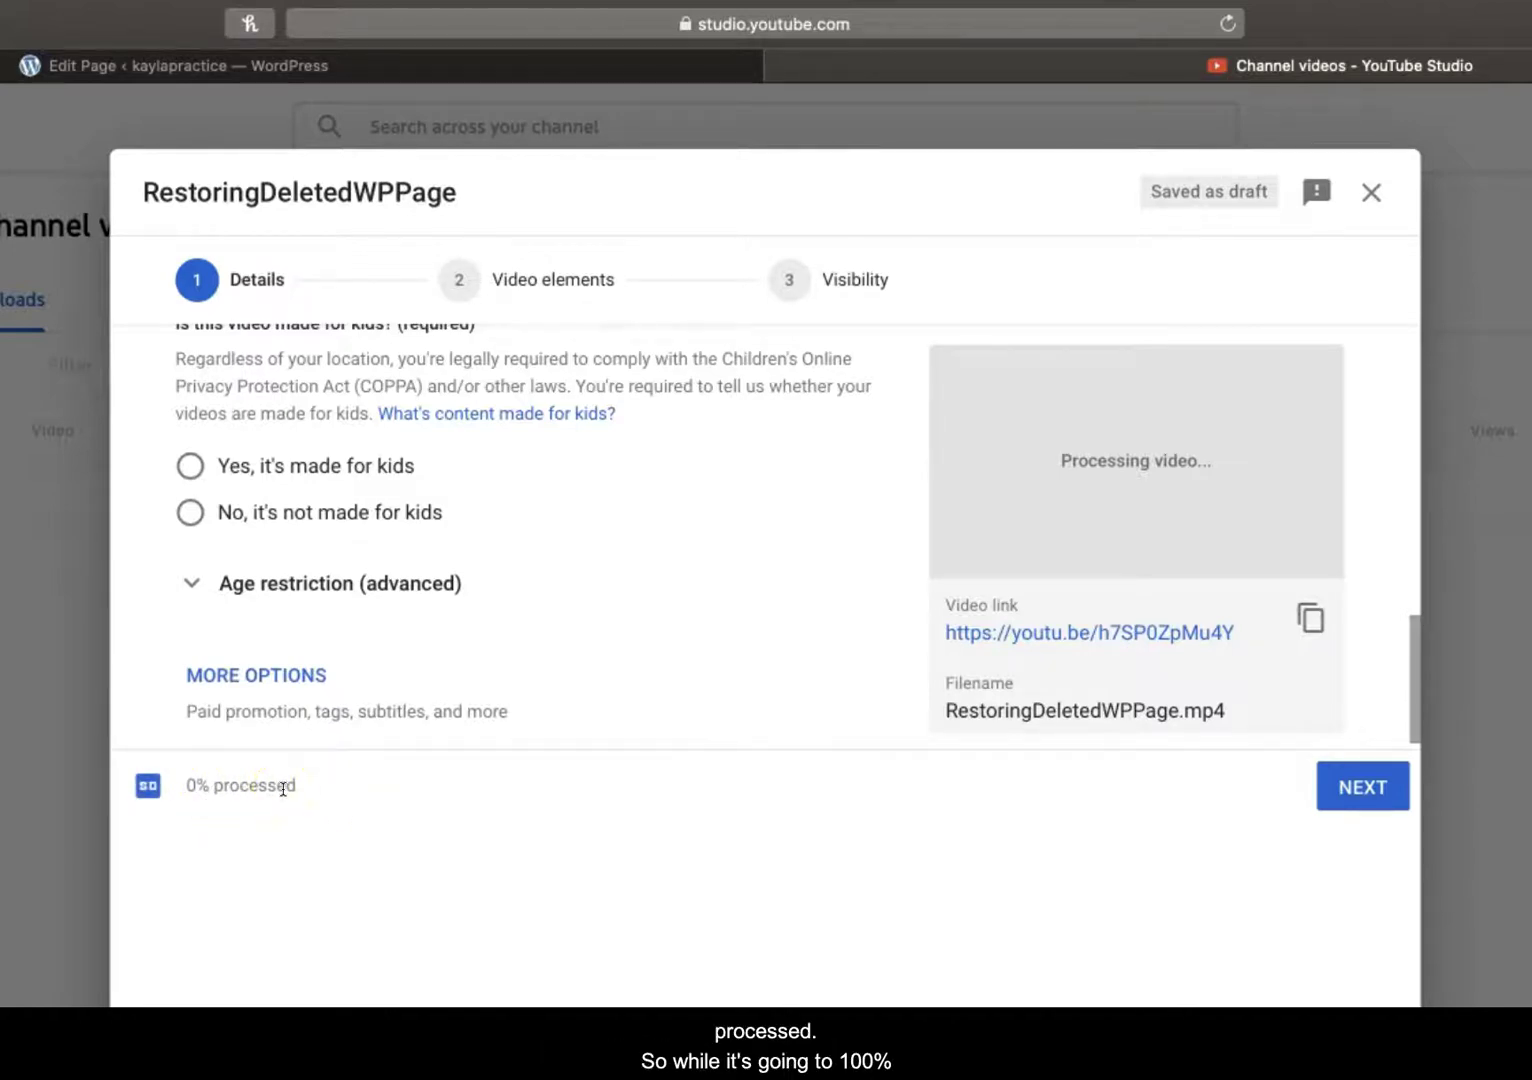
scroll(650, 592, "up", 4)
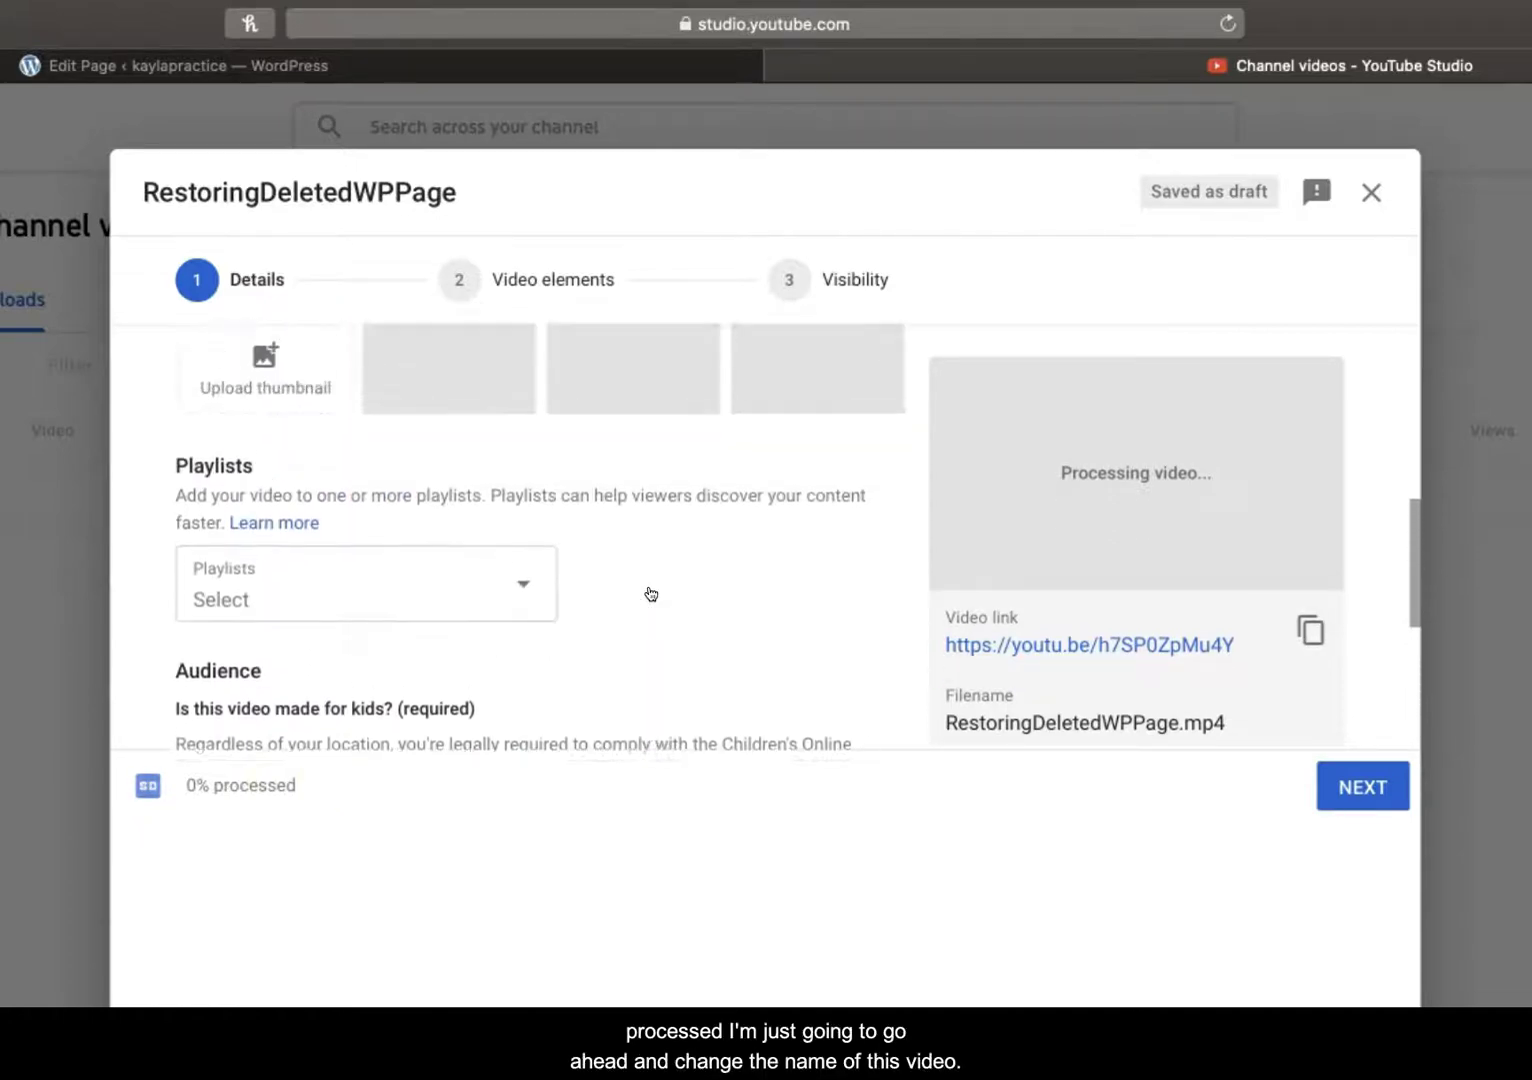
scroll(650, 594, "up", 5)
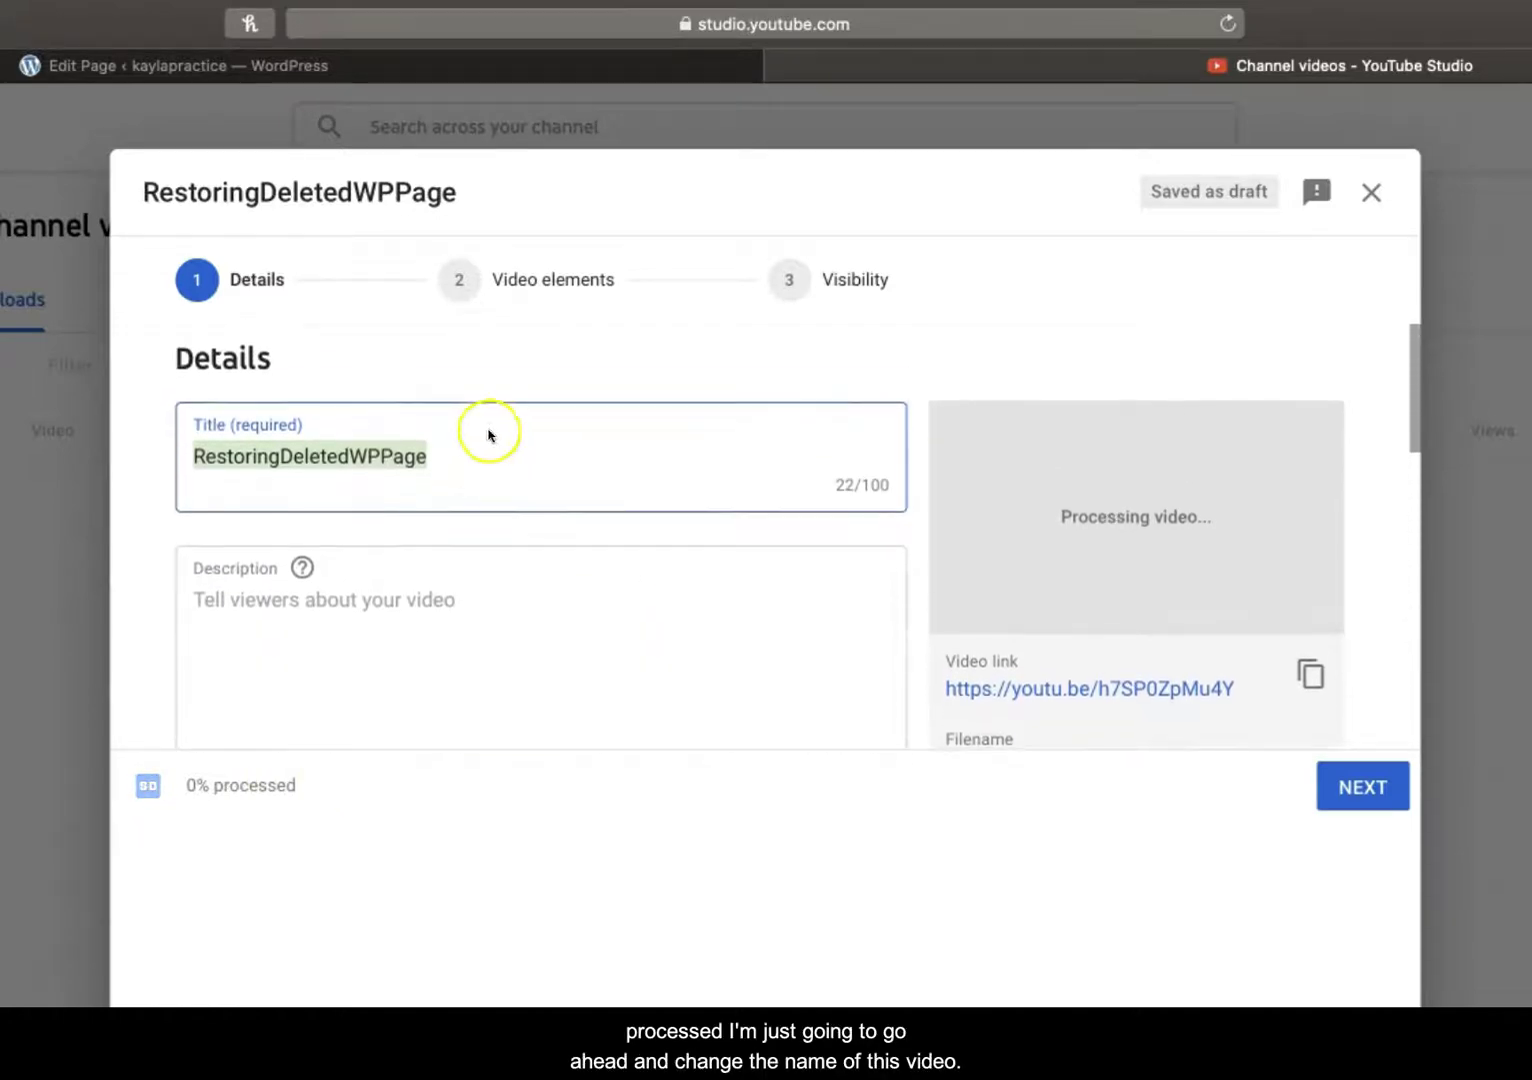
left_click(282, 455)
left_click(388, 455)
key("BackSpace")
type("ordPress")
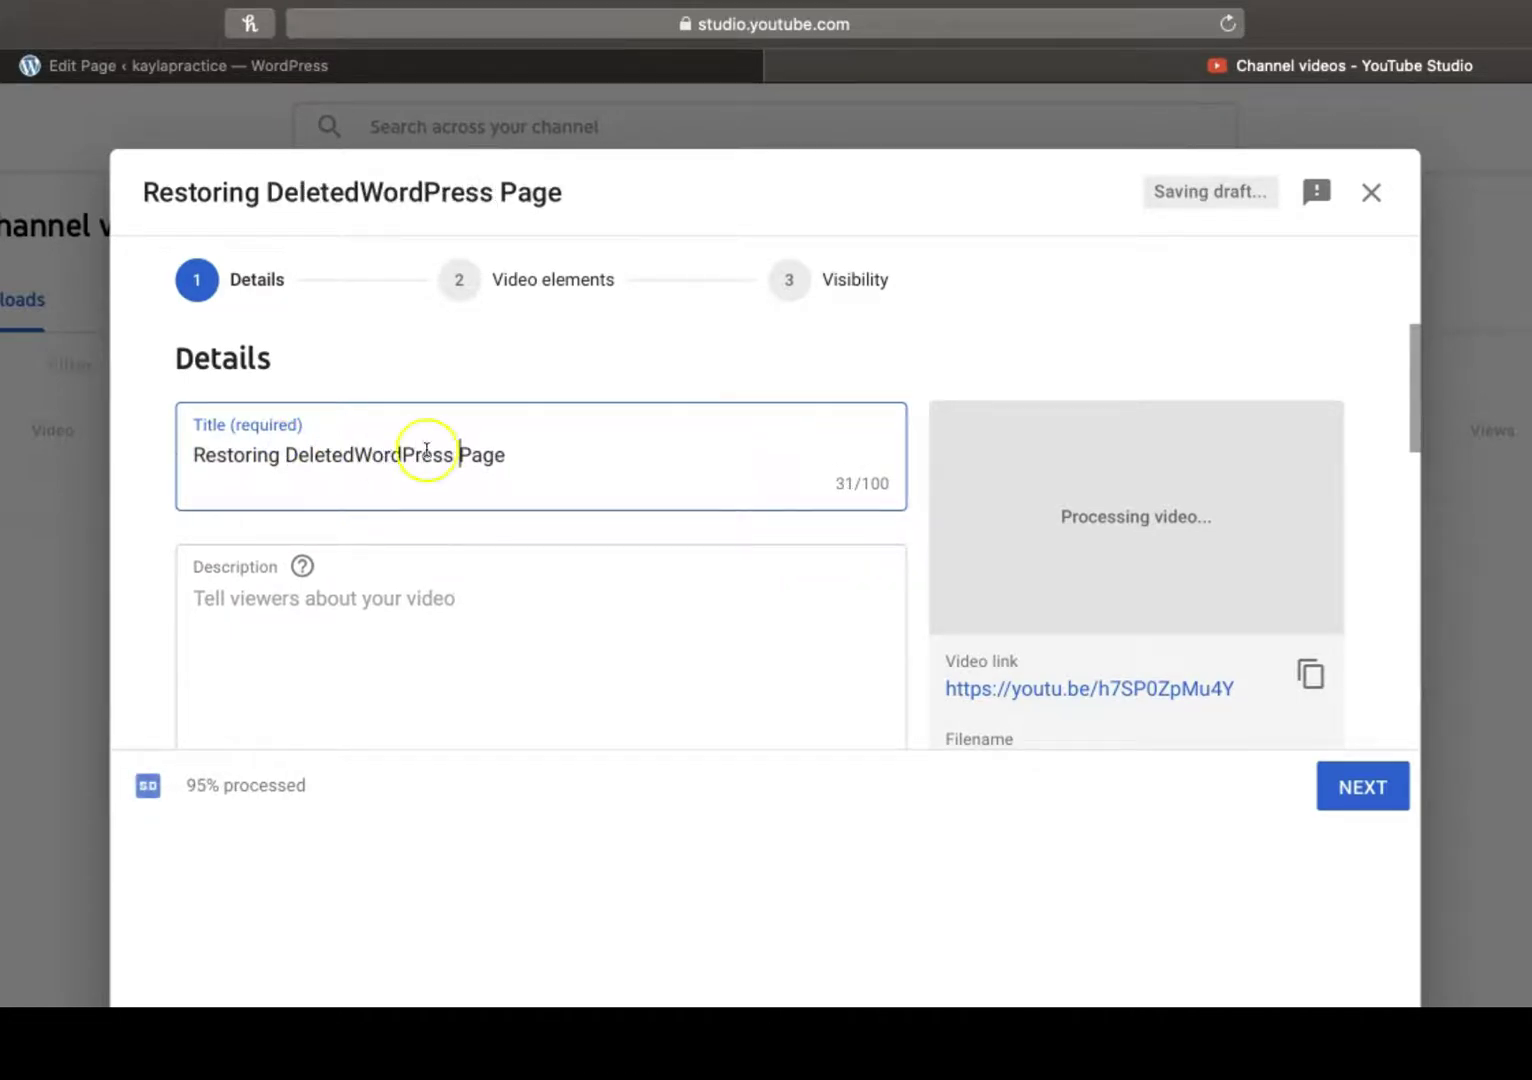
left_click(508, 455)
type("s")
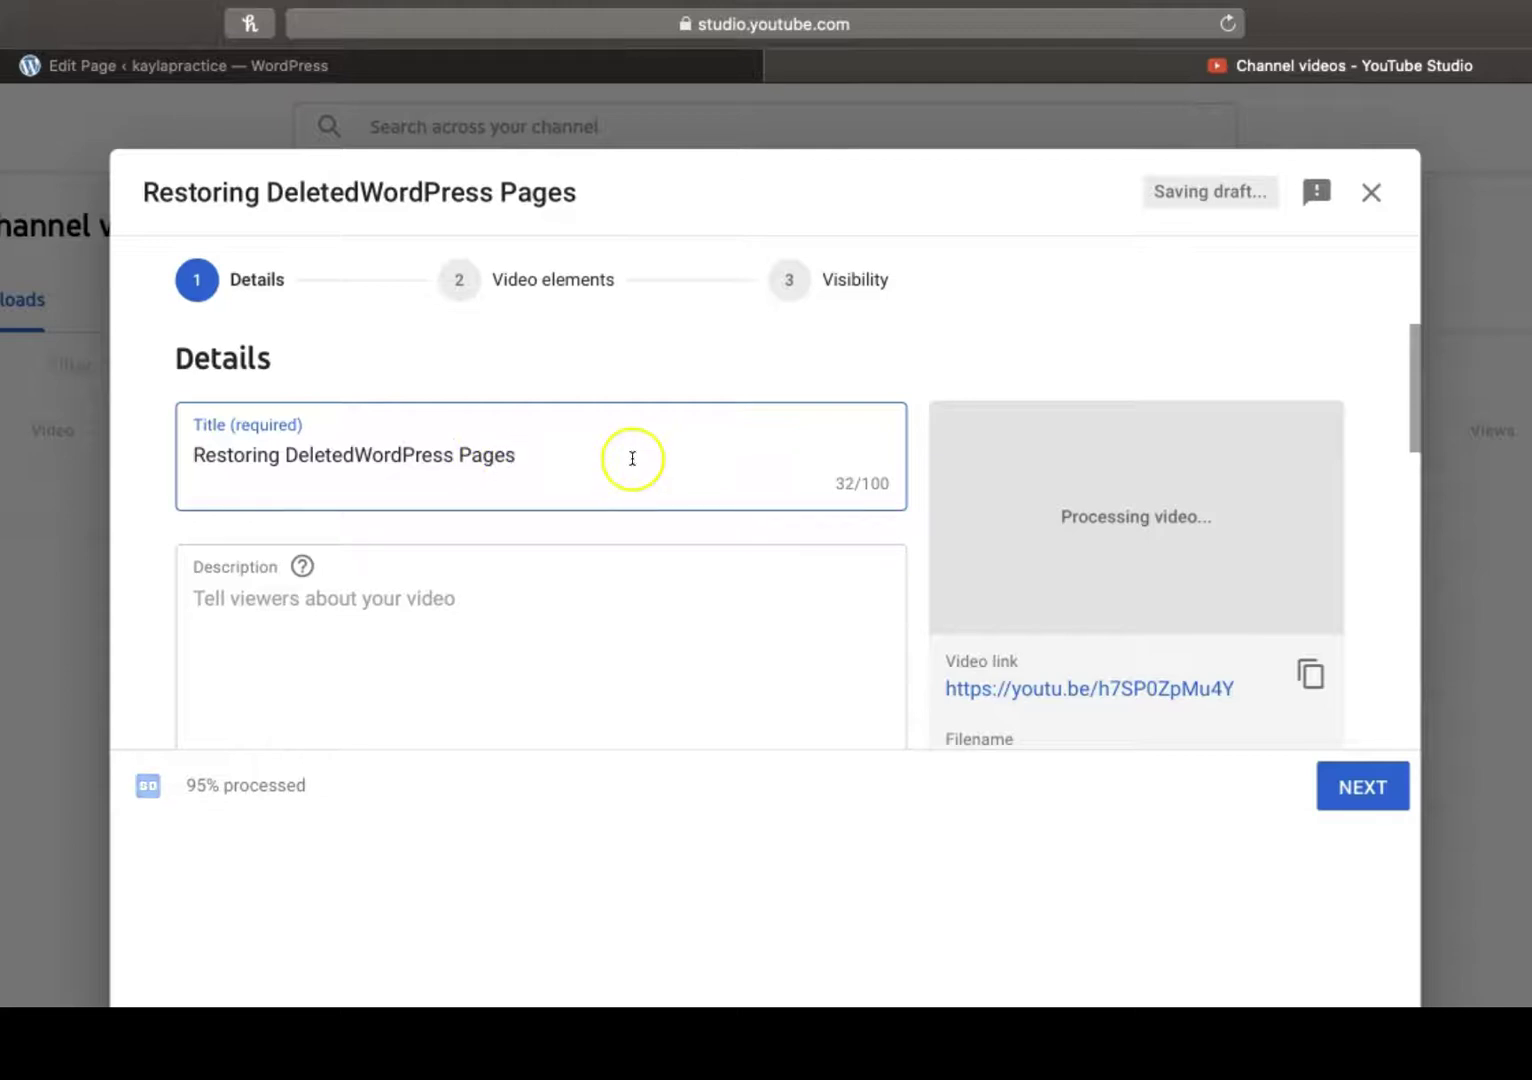
left_click(356, 455)
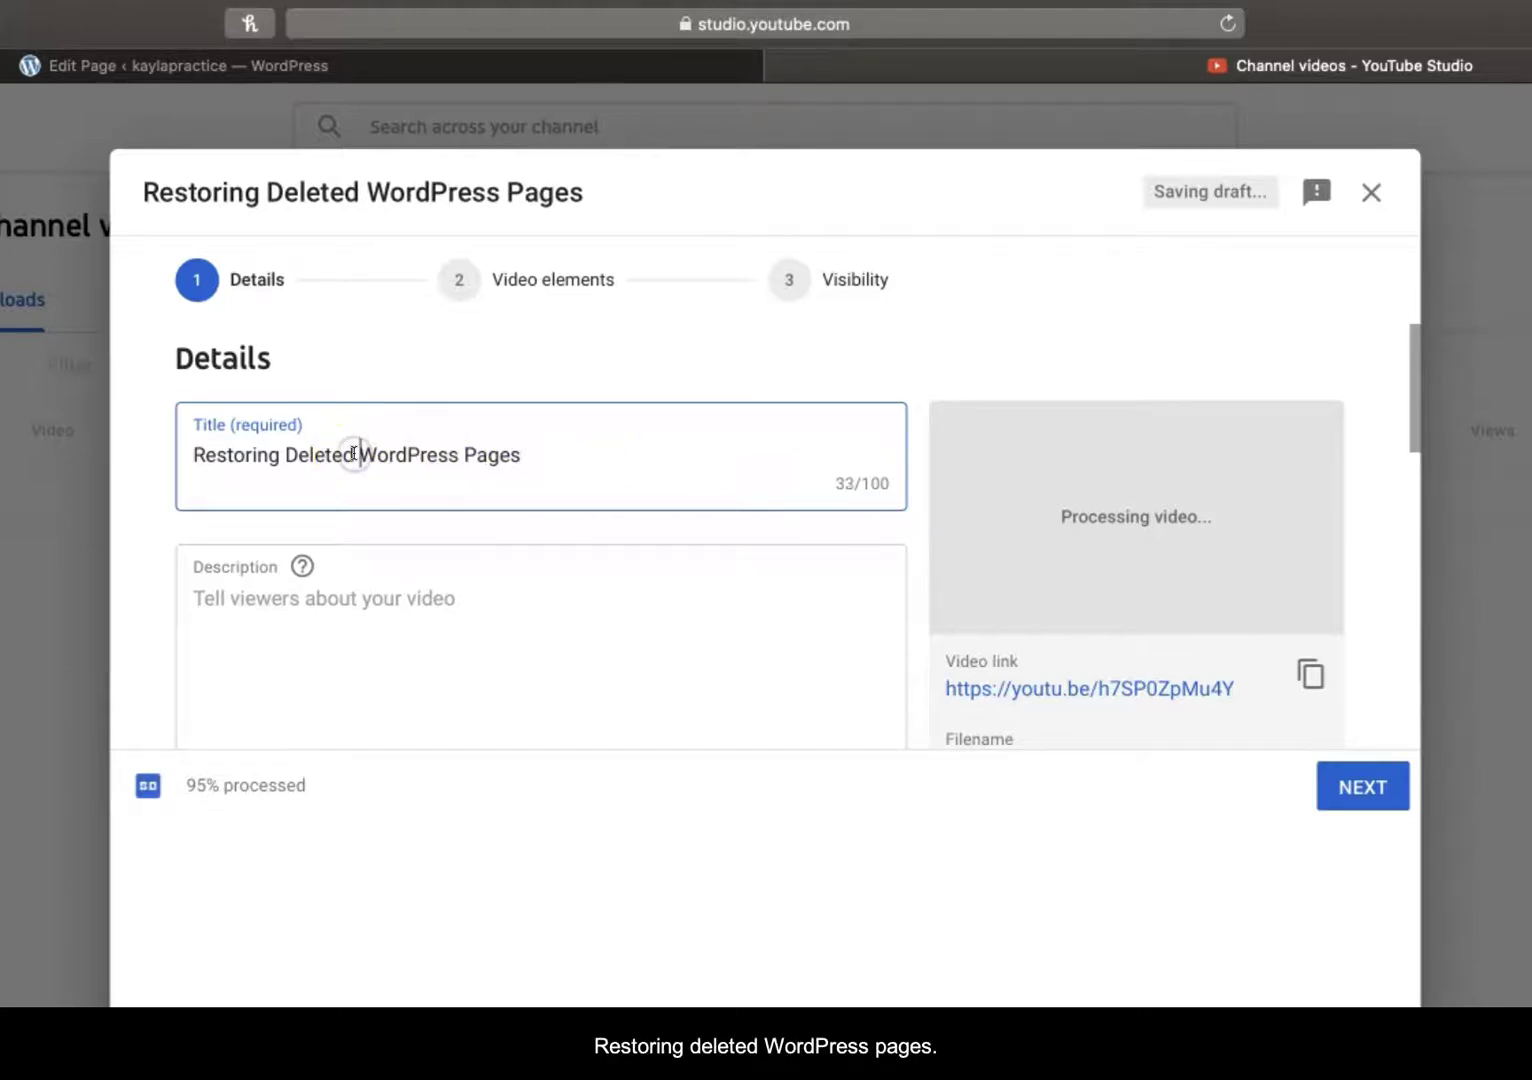
Add the description 'This video will show students how to recover a deleted page on WordPress.'.
left_click(389, 647)
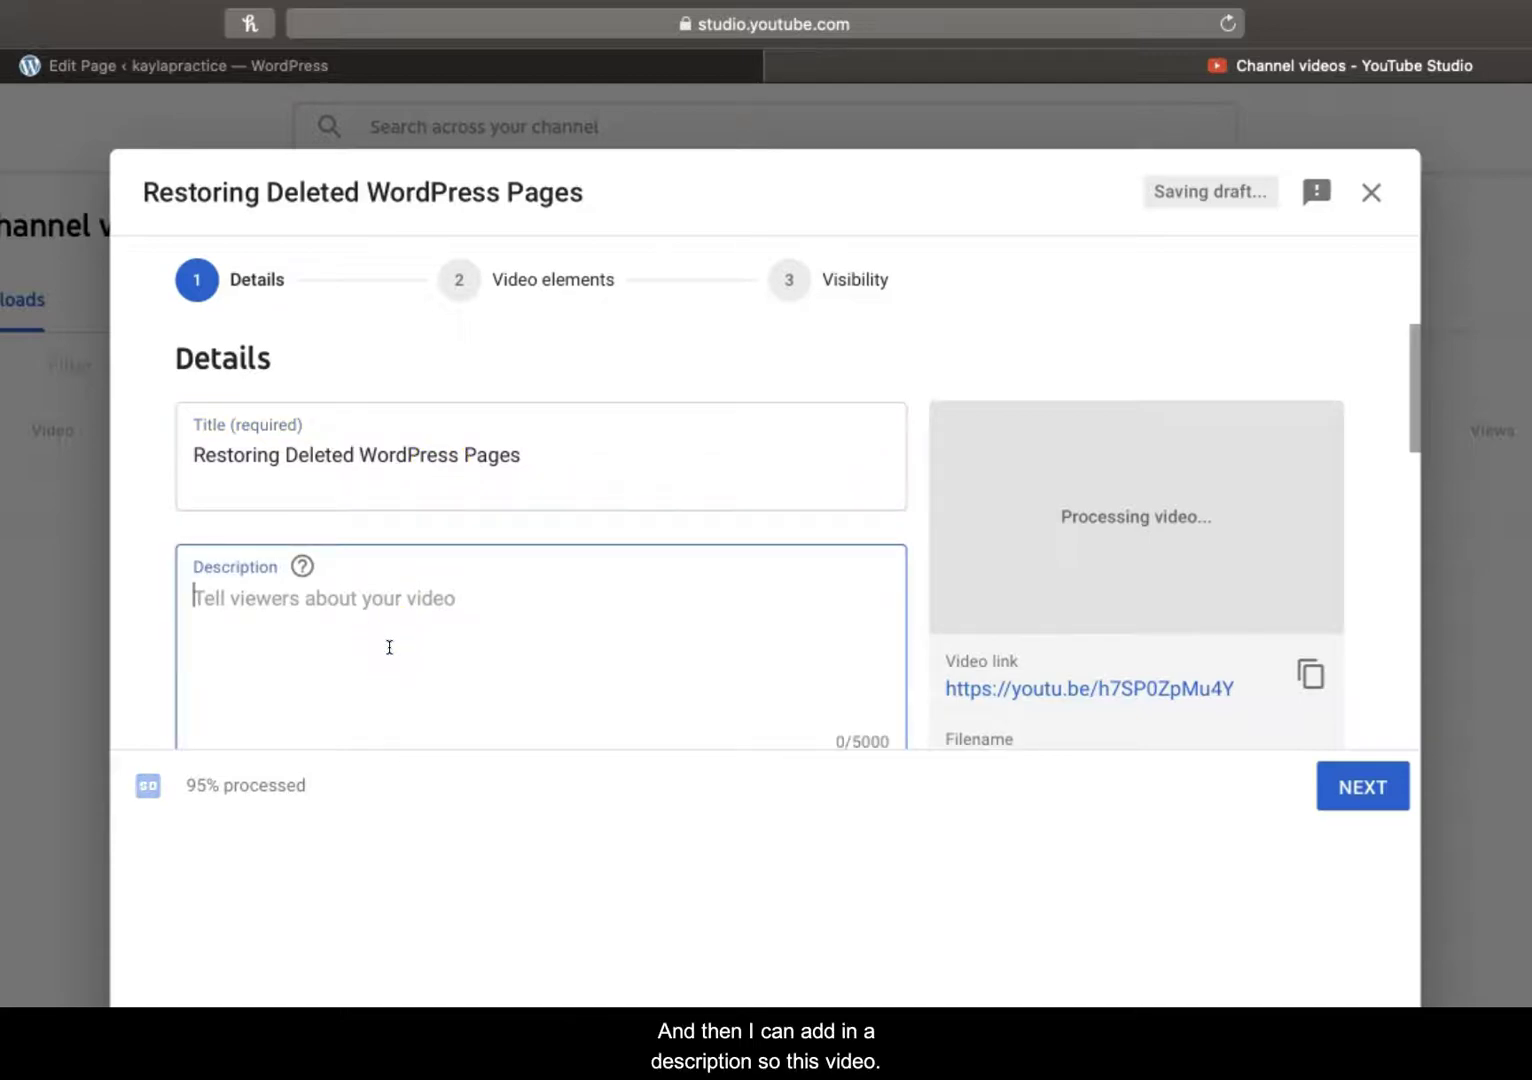
type("This vid")
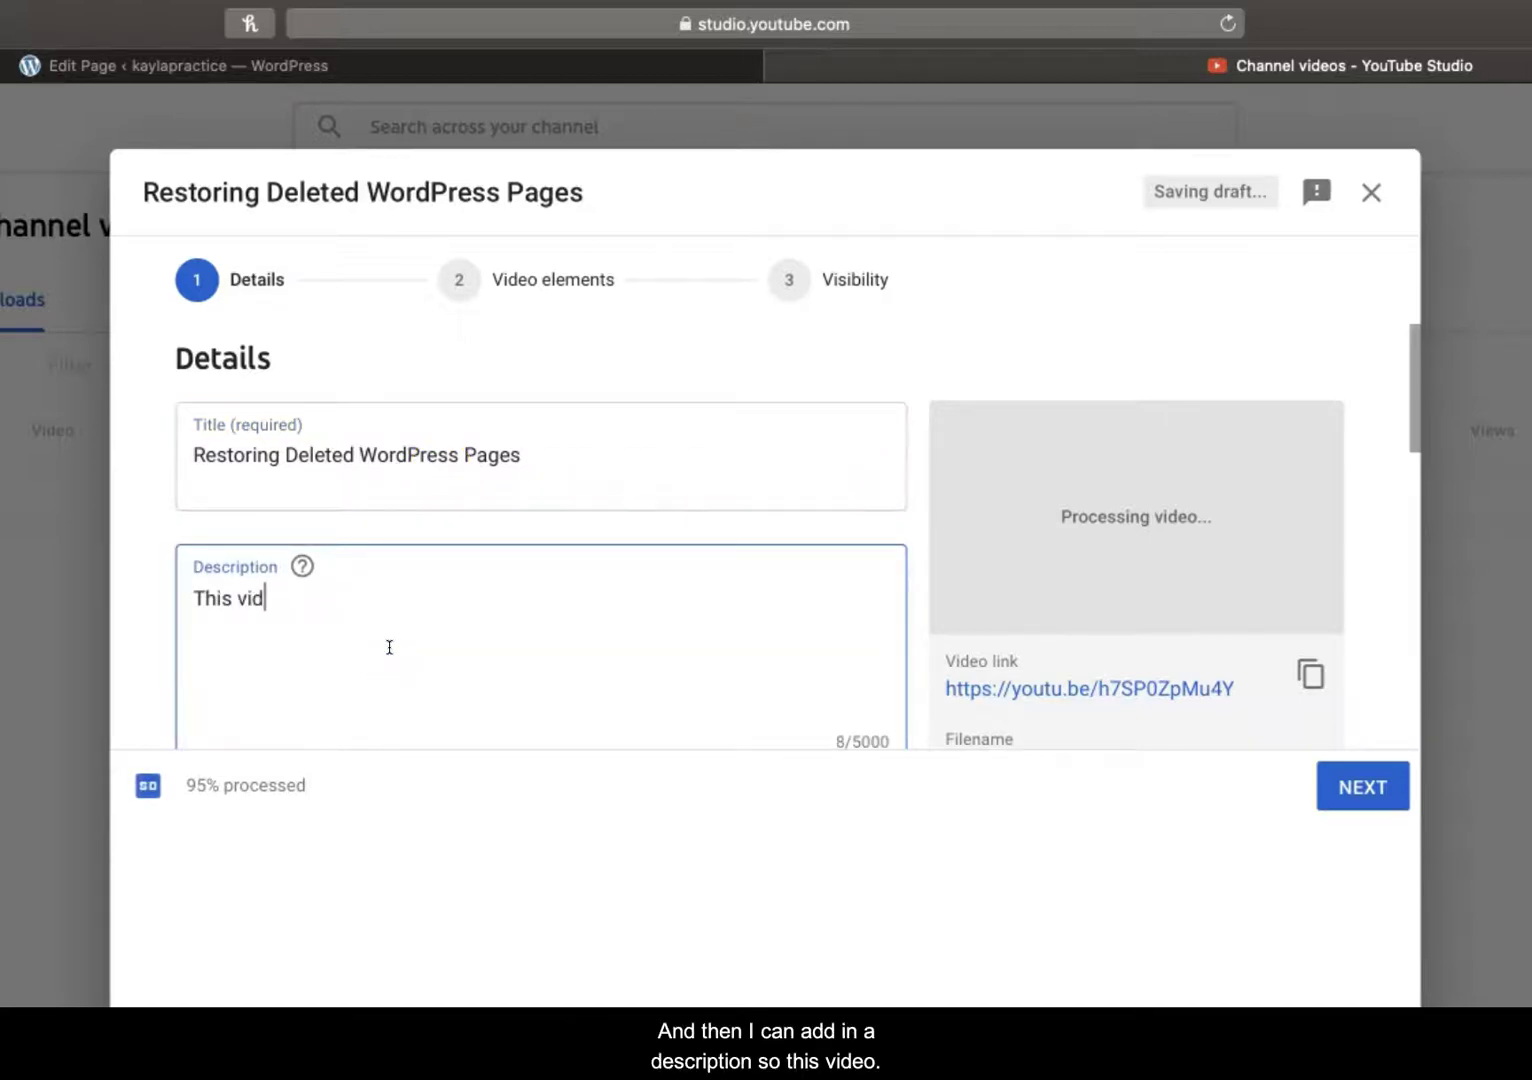
type("eo will shoow s")
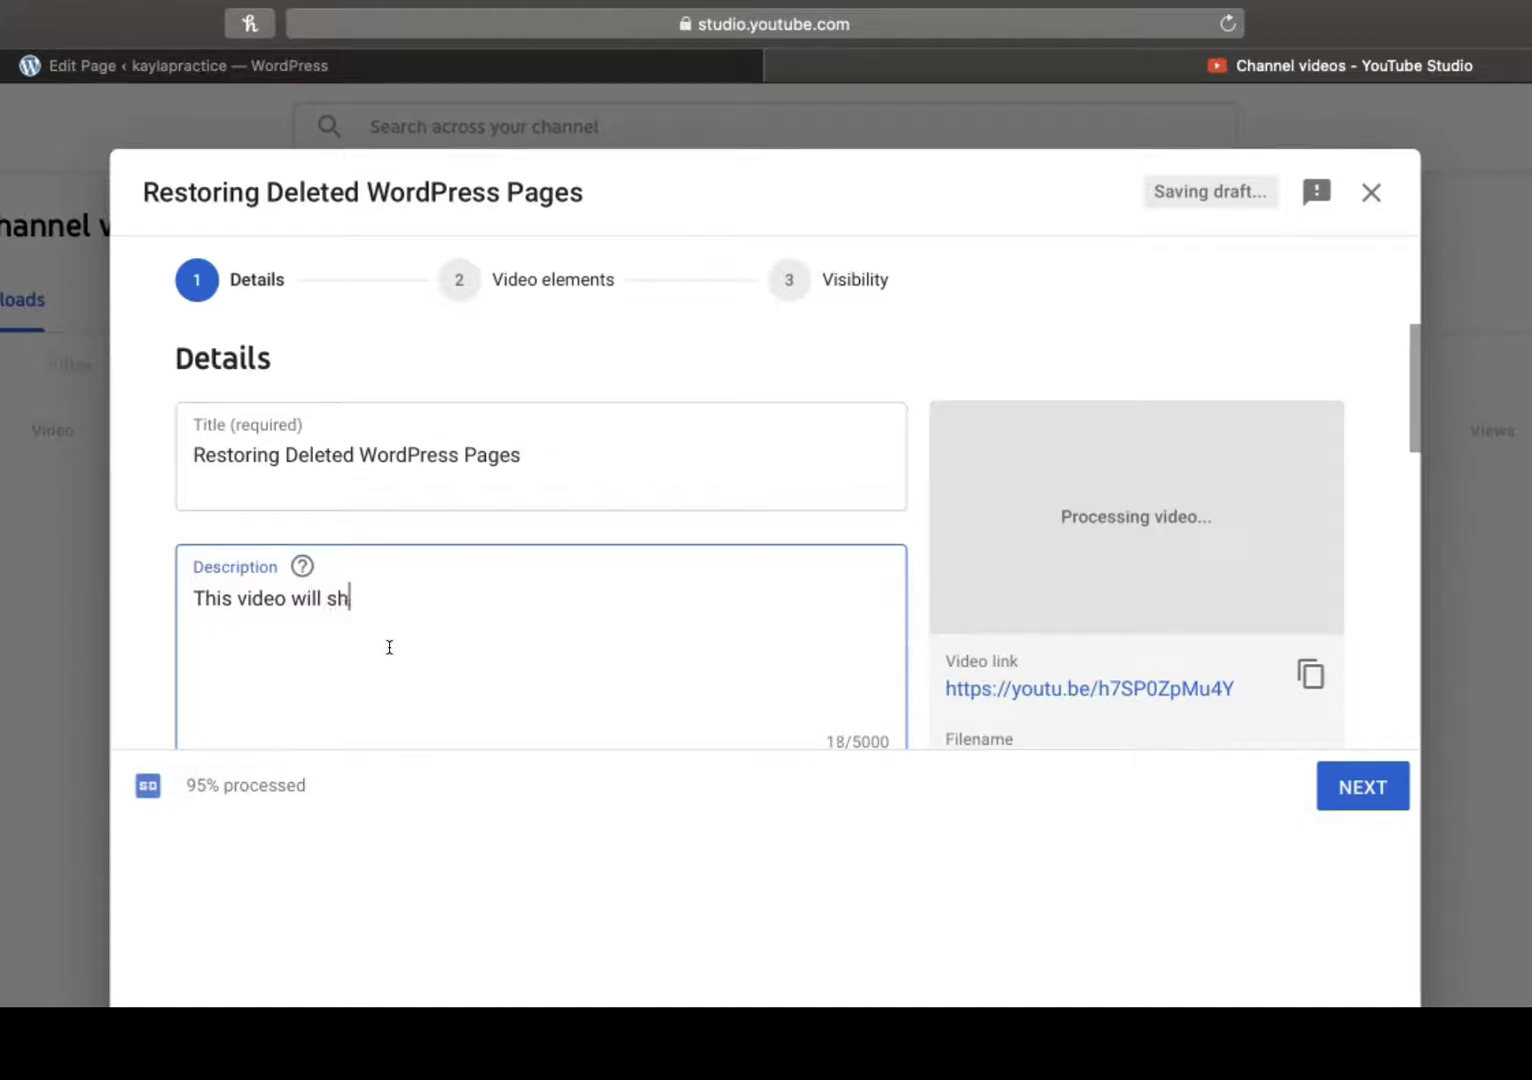
key("BackSpace")
key("BackSpace")
key("BackSpace")
type("w students how to ")
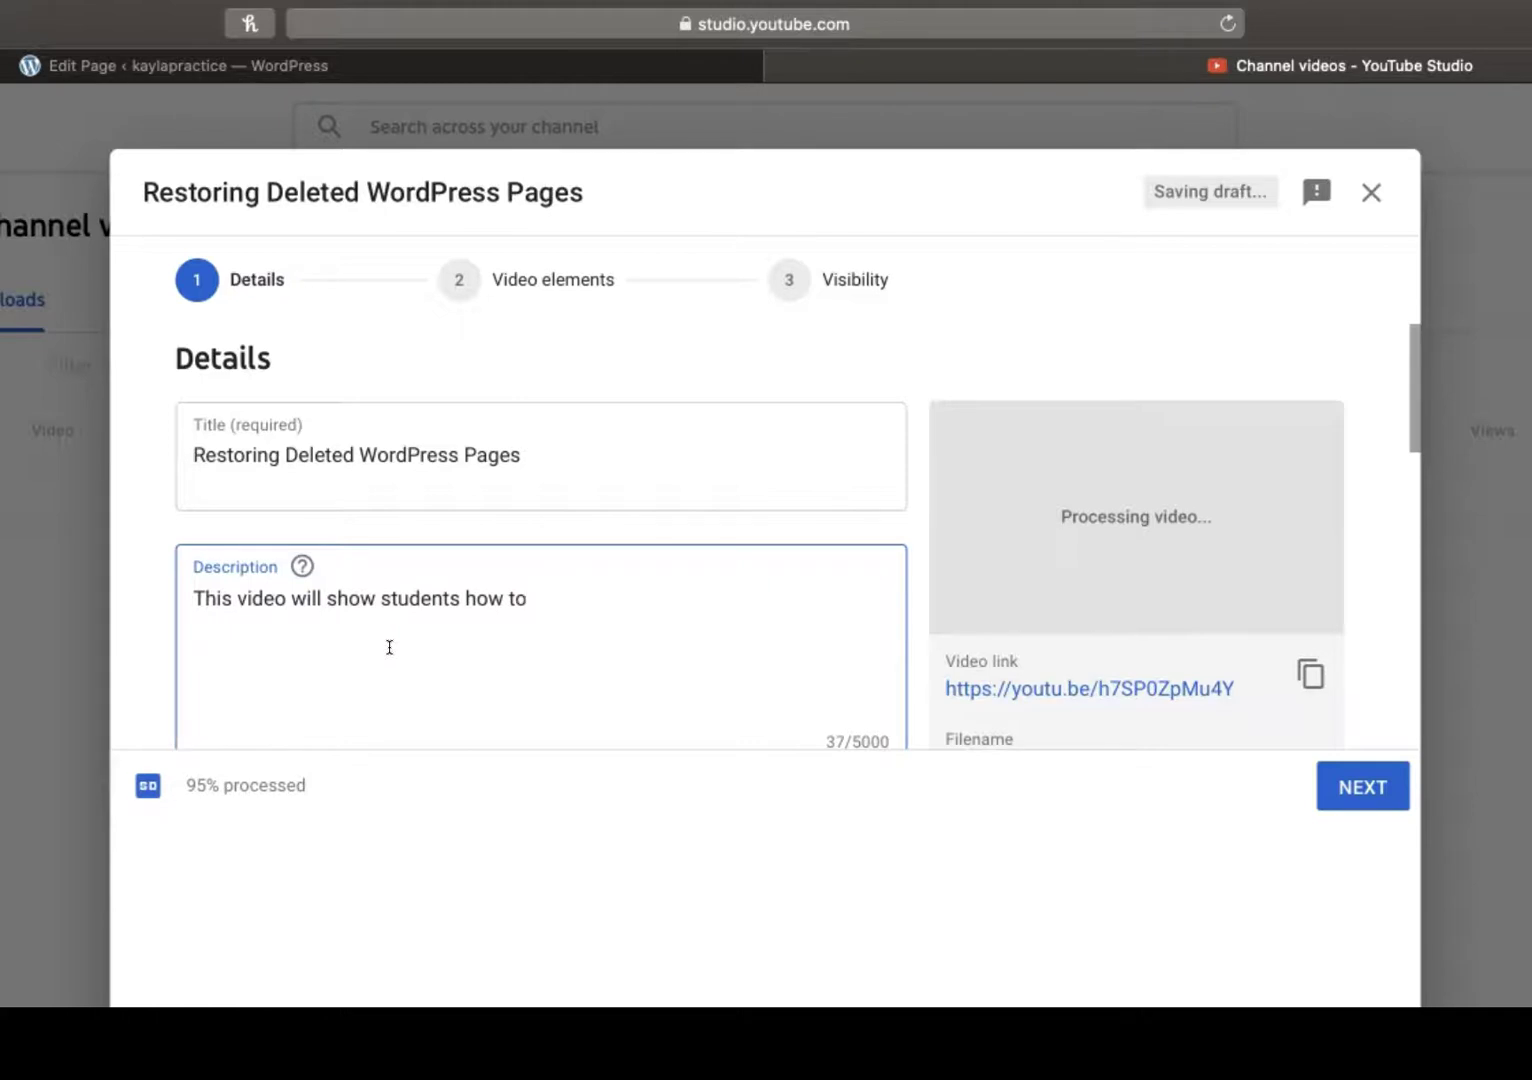
type("recover a delete")
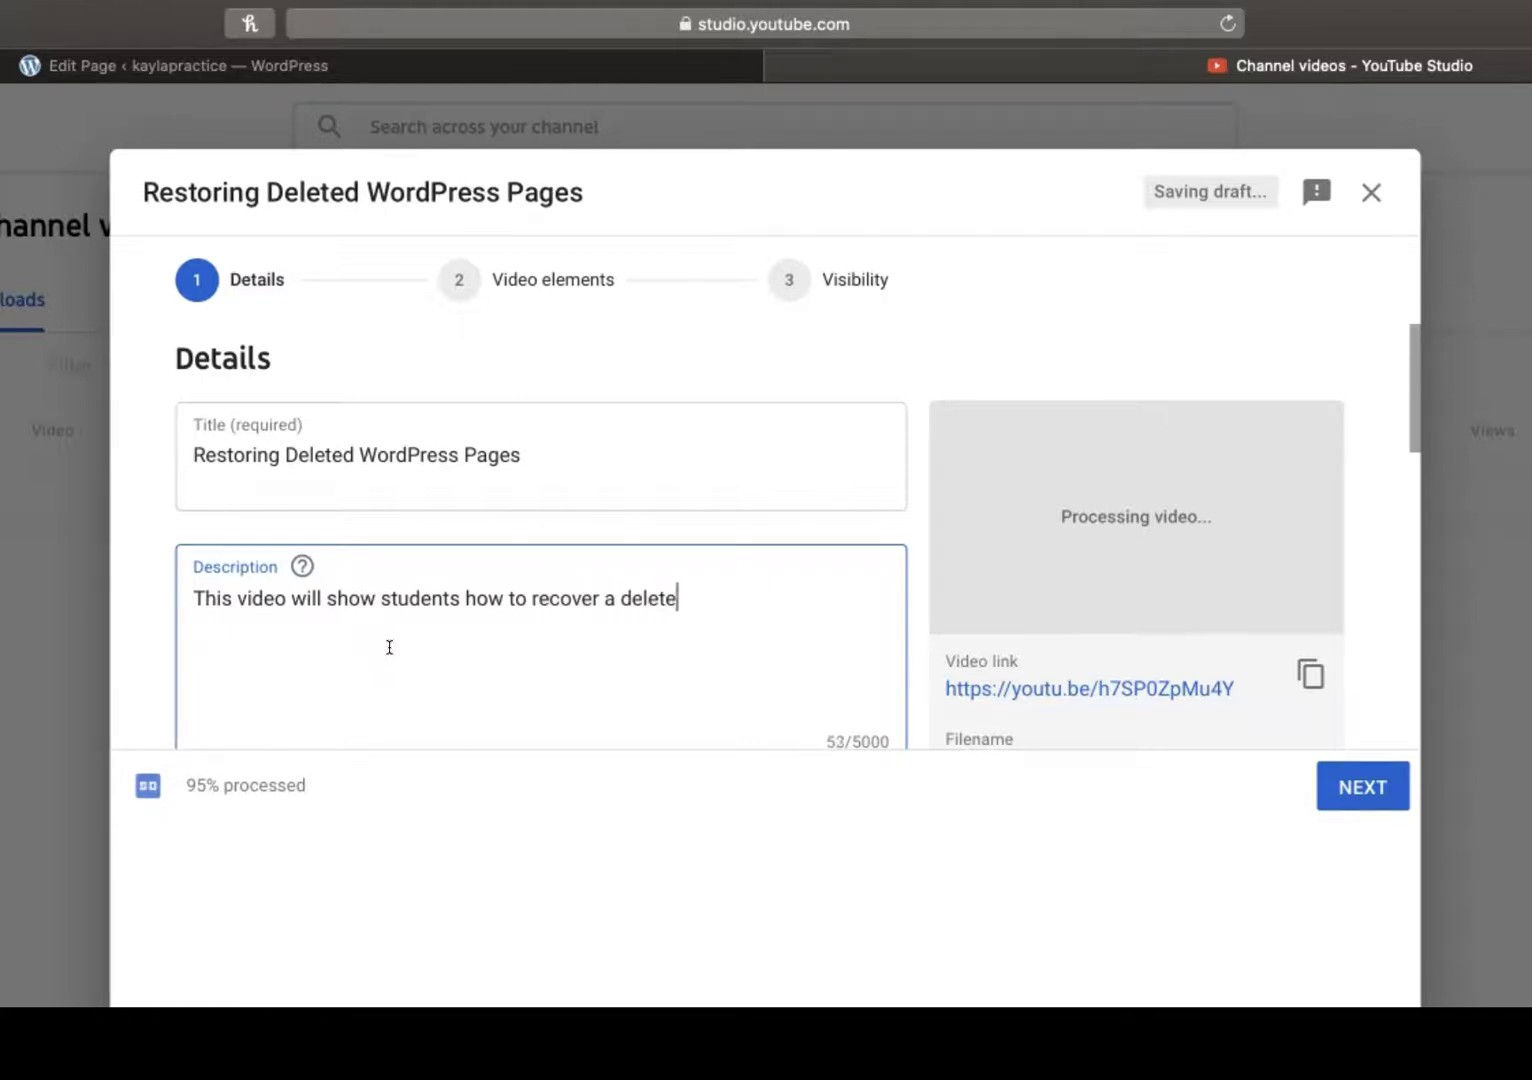
type("d page on WordP")
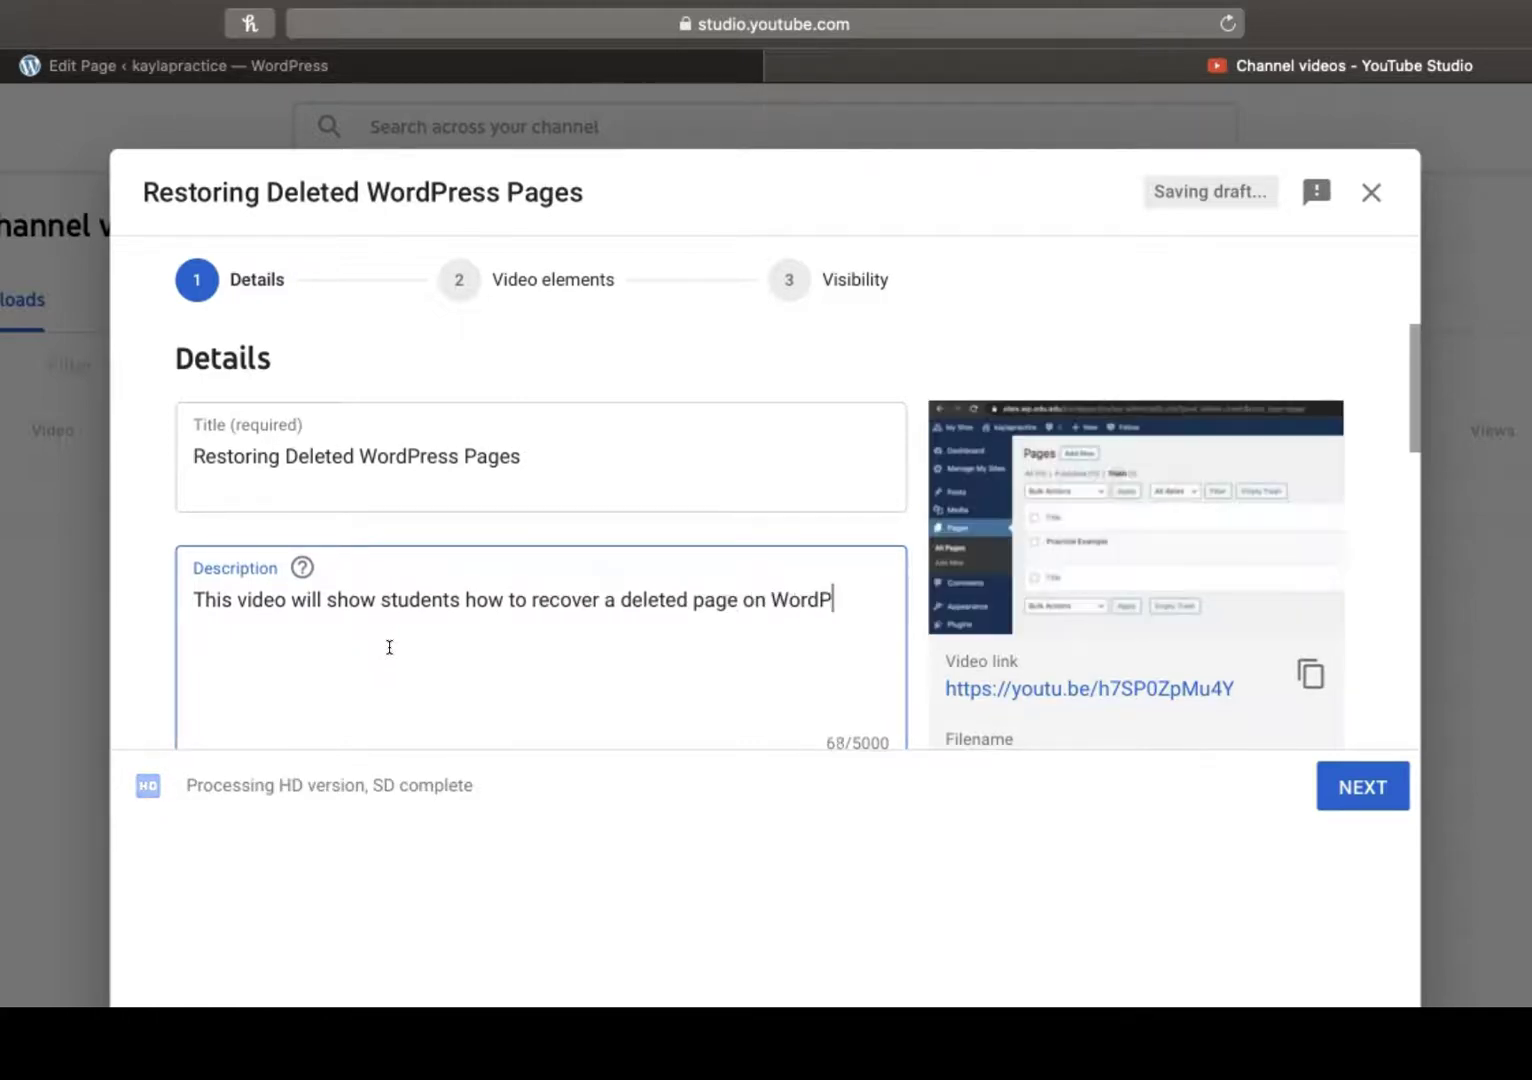
type("ress.")
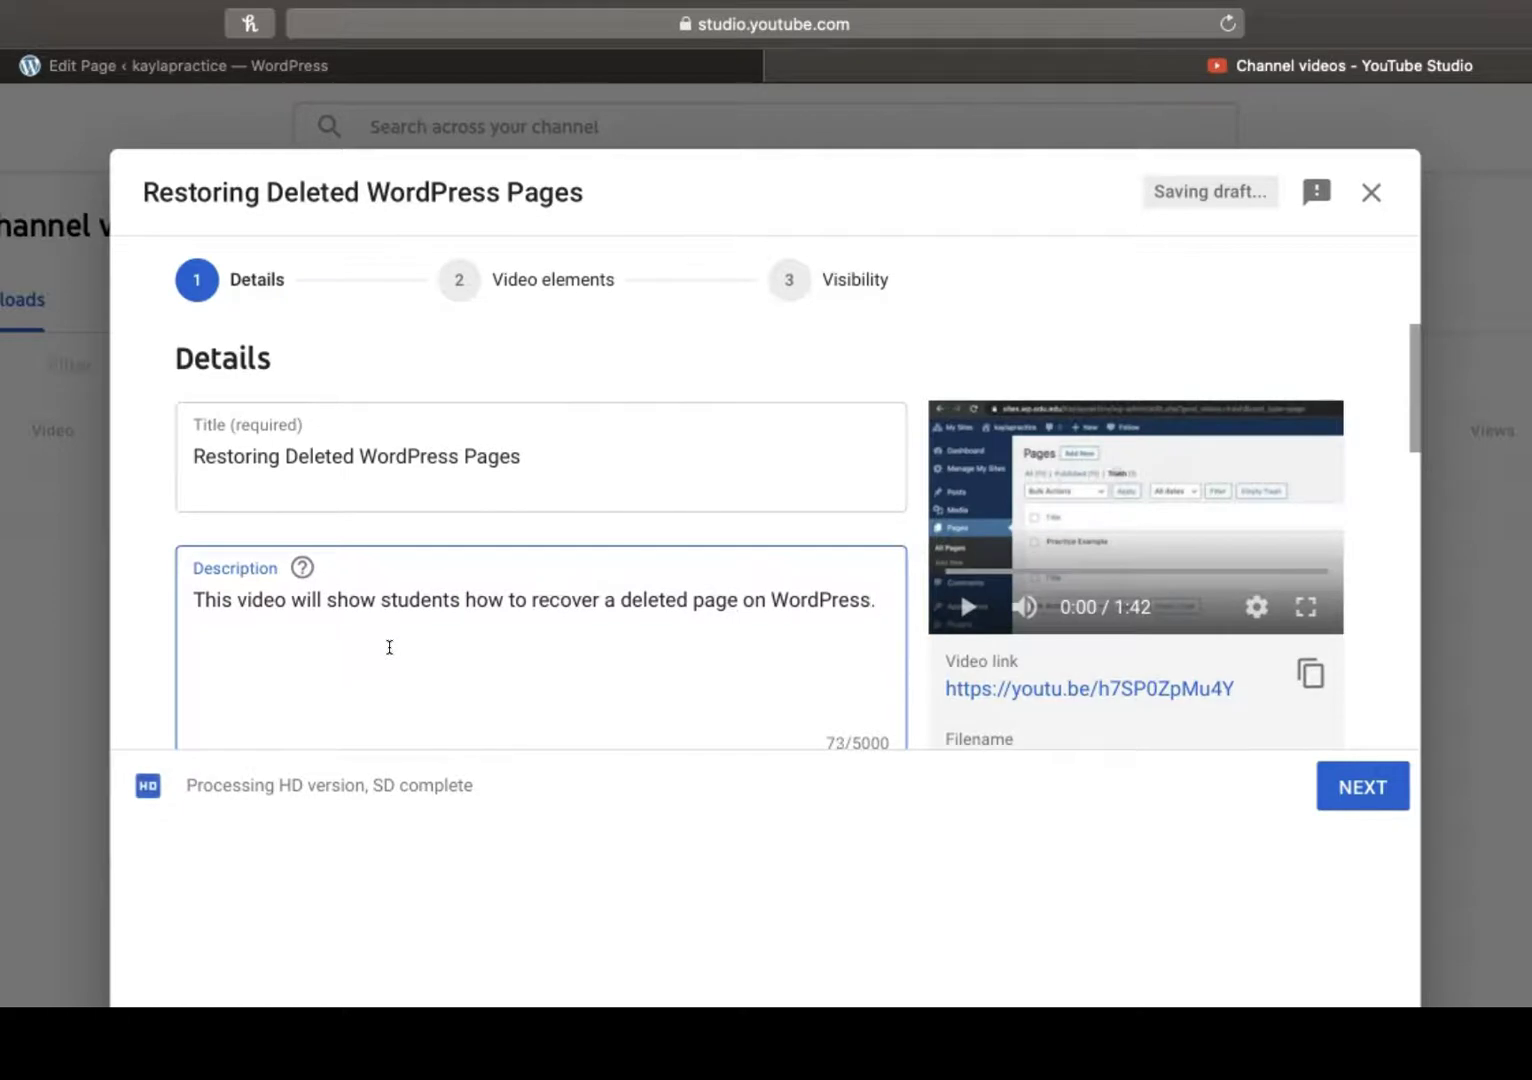
left_click(410, 721)
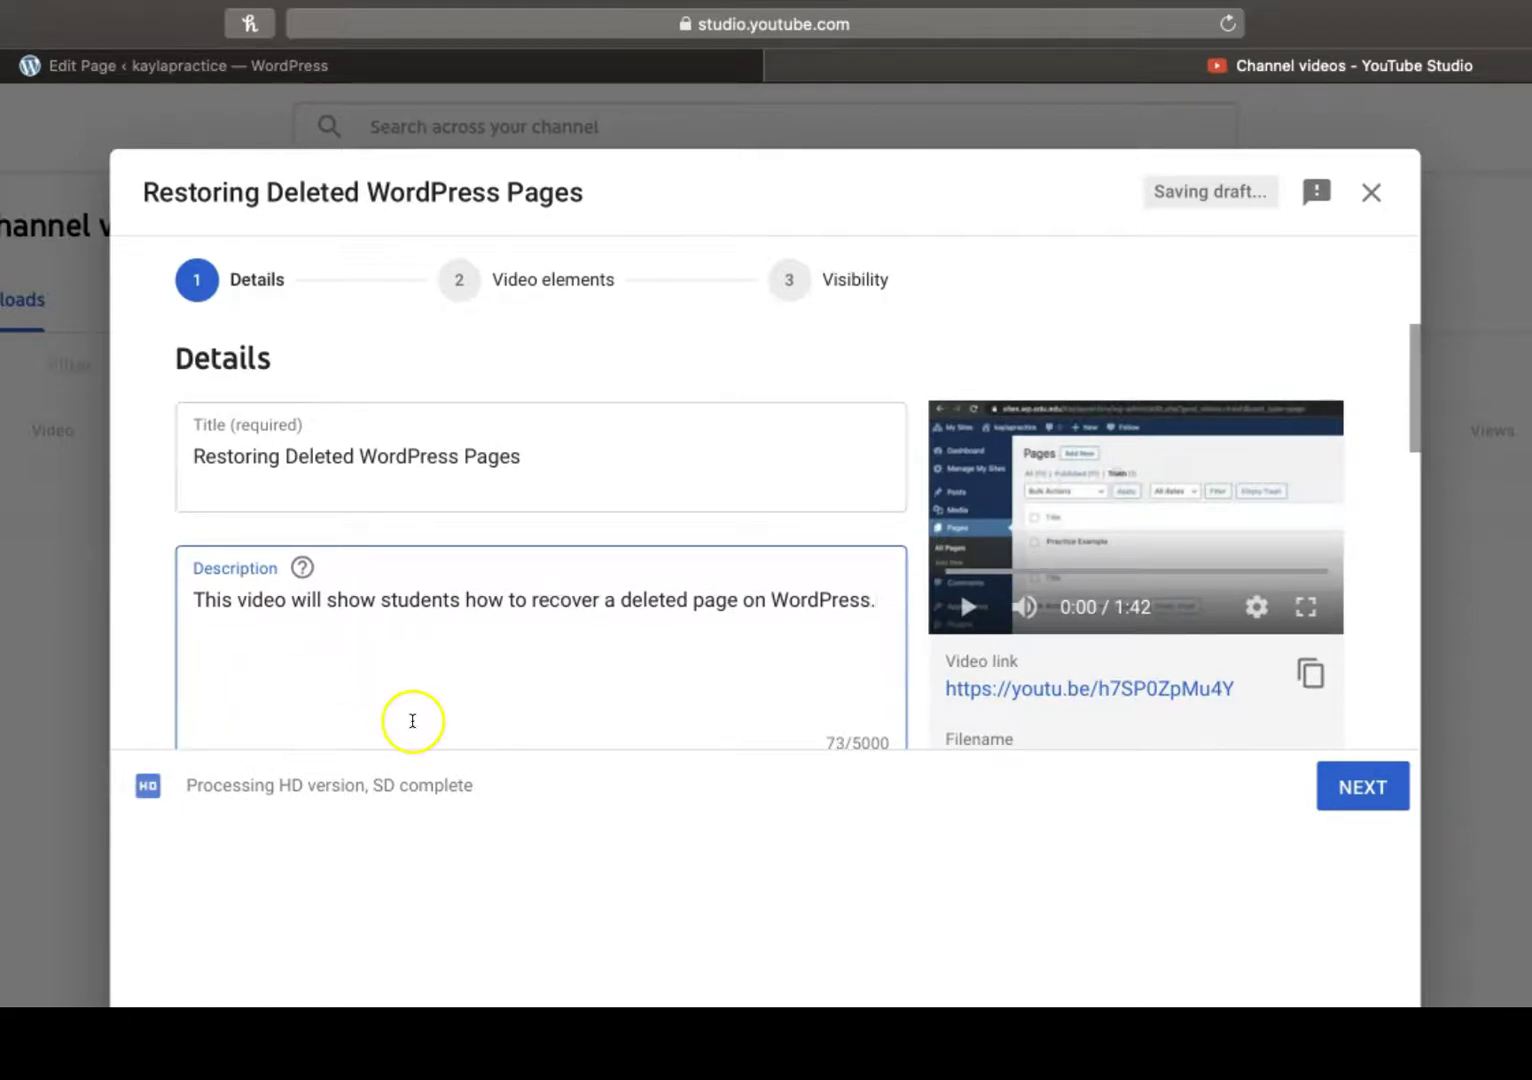
Use the second auto-generated frame as the video thumbnail.
left_click(549, 632)
scroll(549, 632, "down", 4)
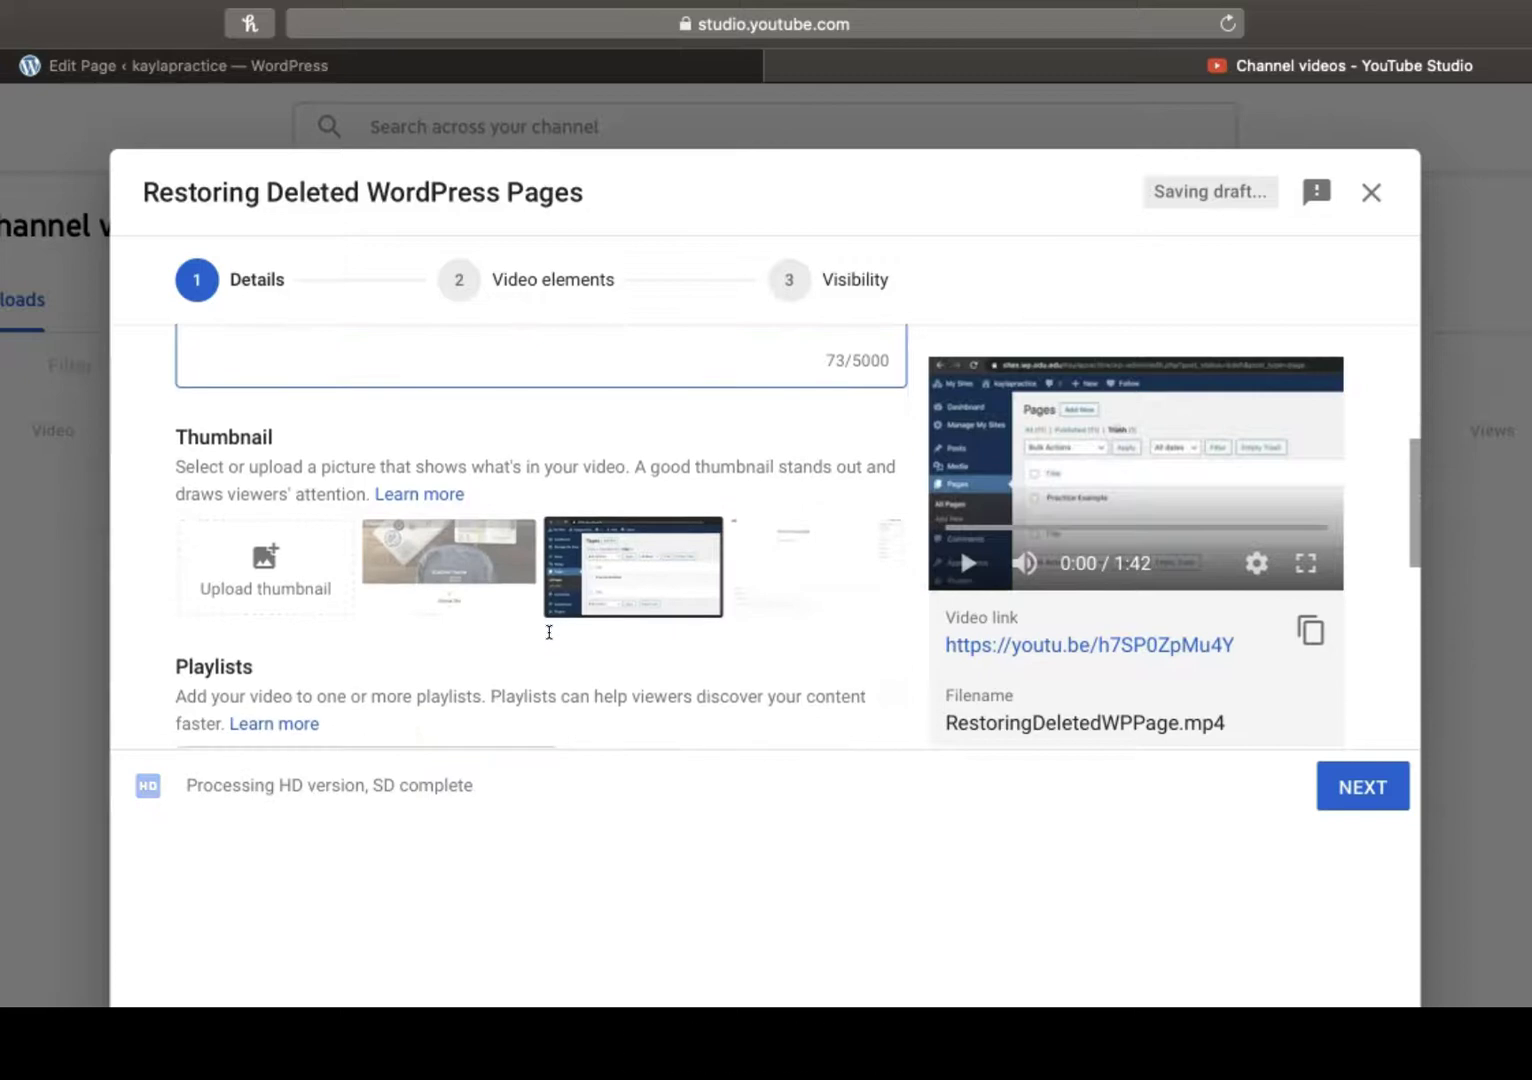
left_click(264, 557)
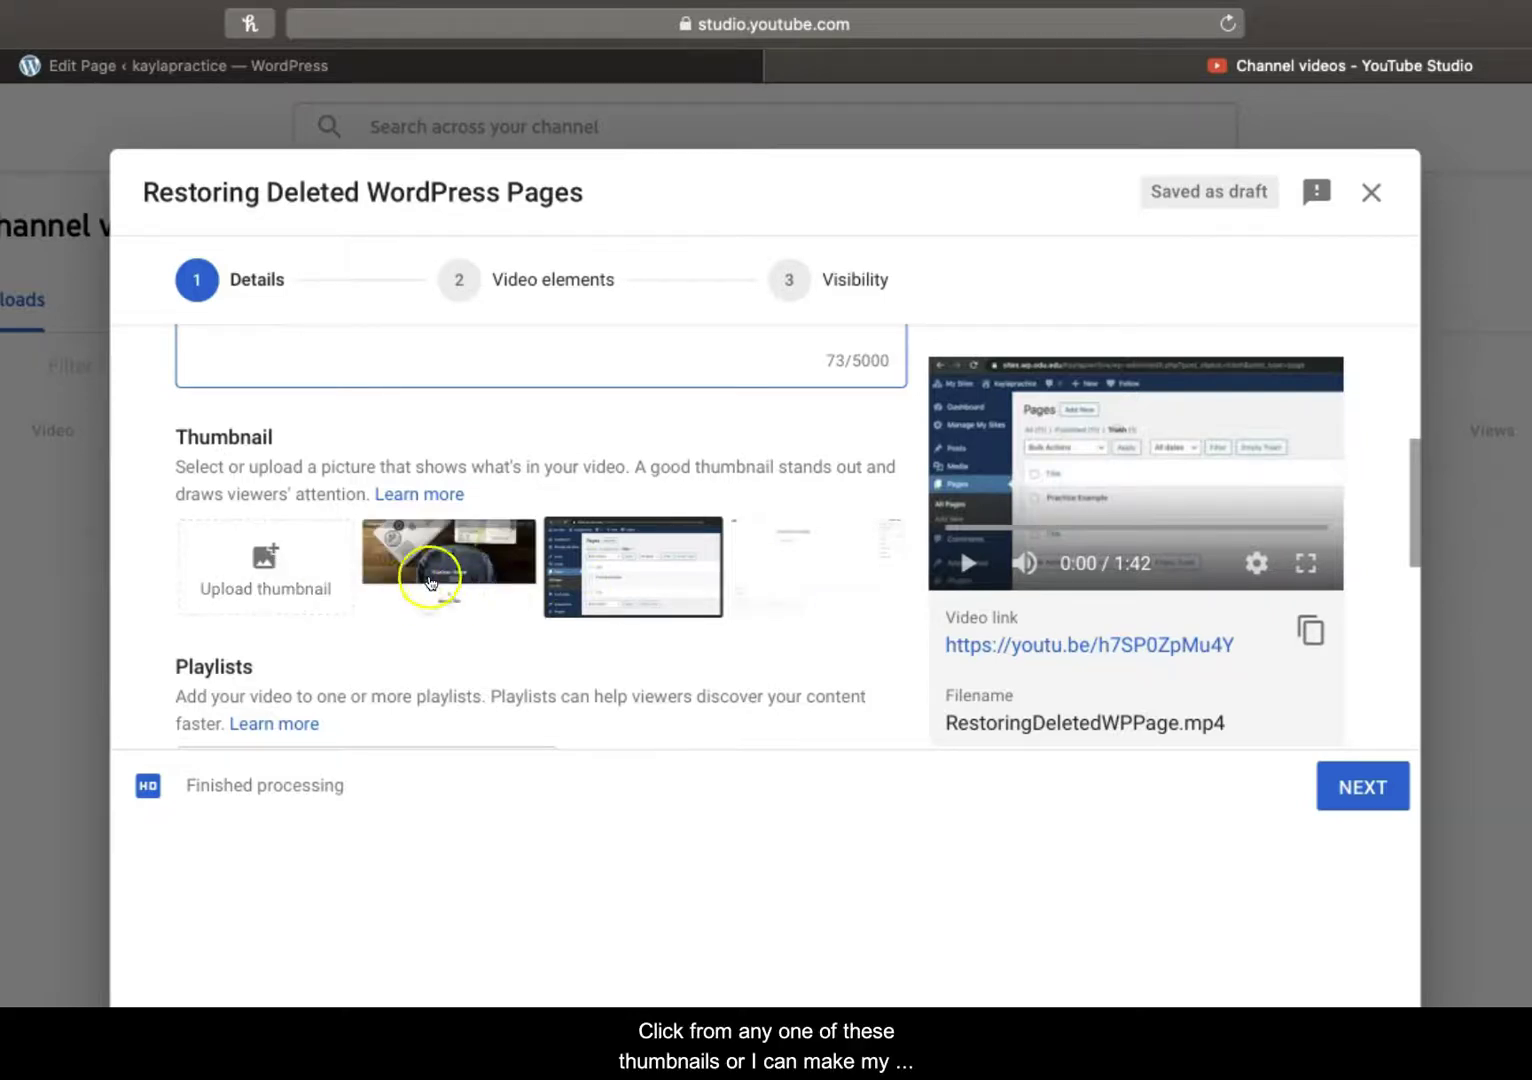
left_click(461, 578)
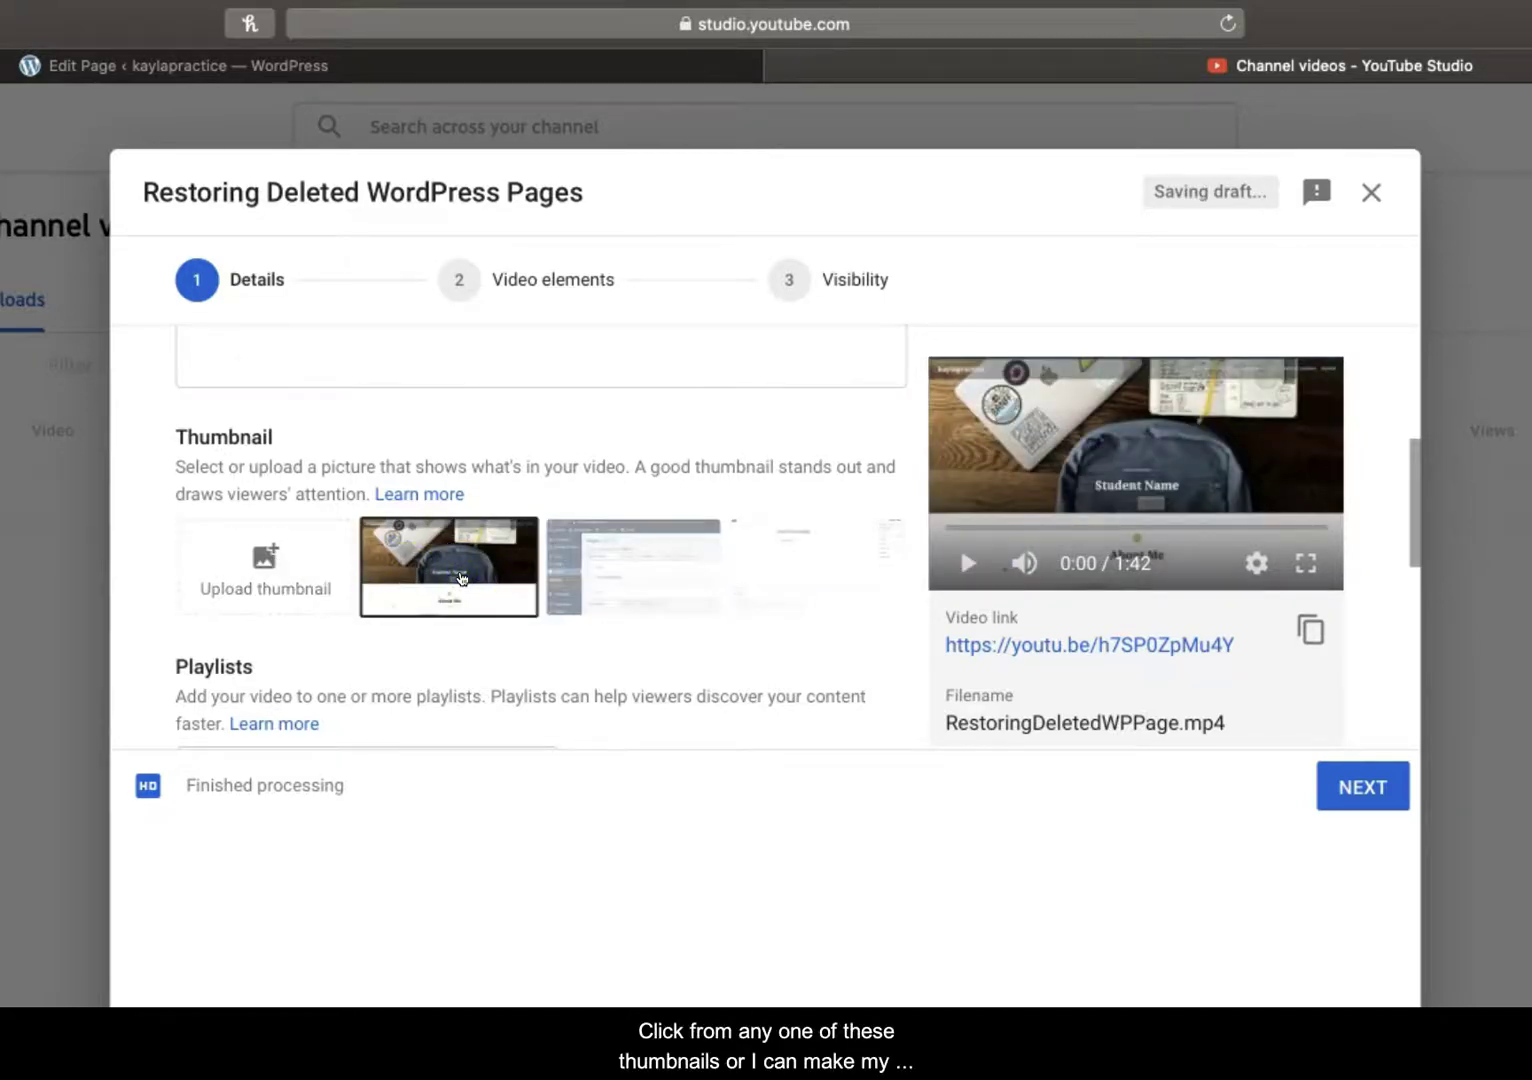
left_click(262, 581)
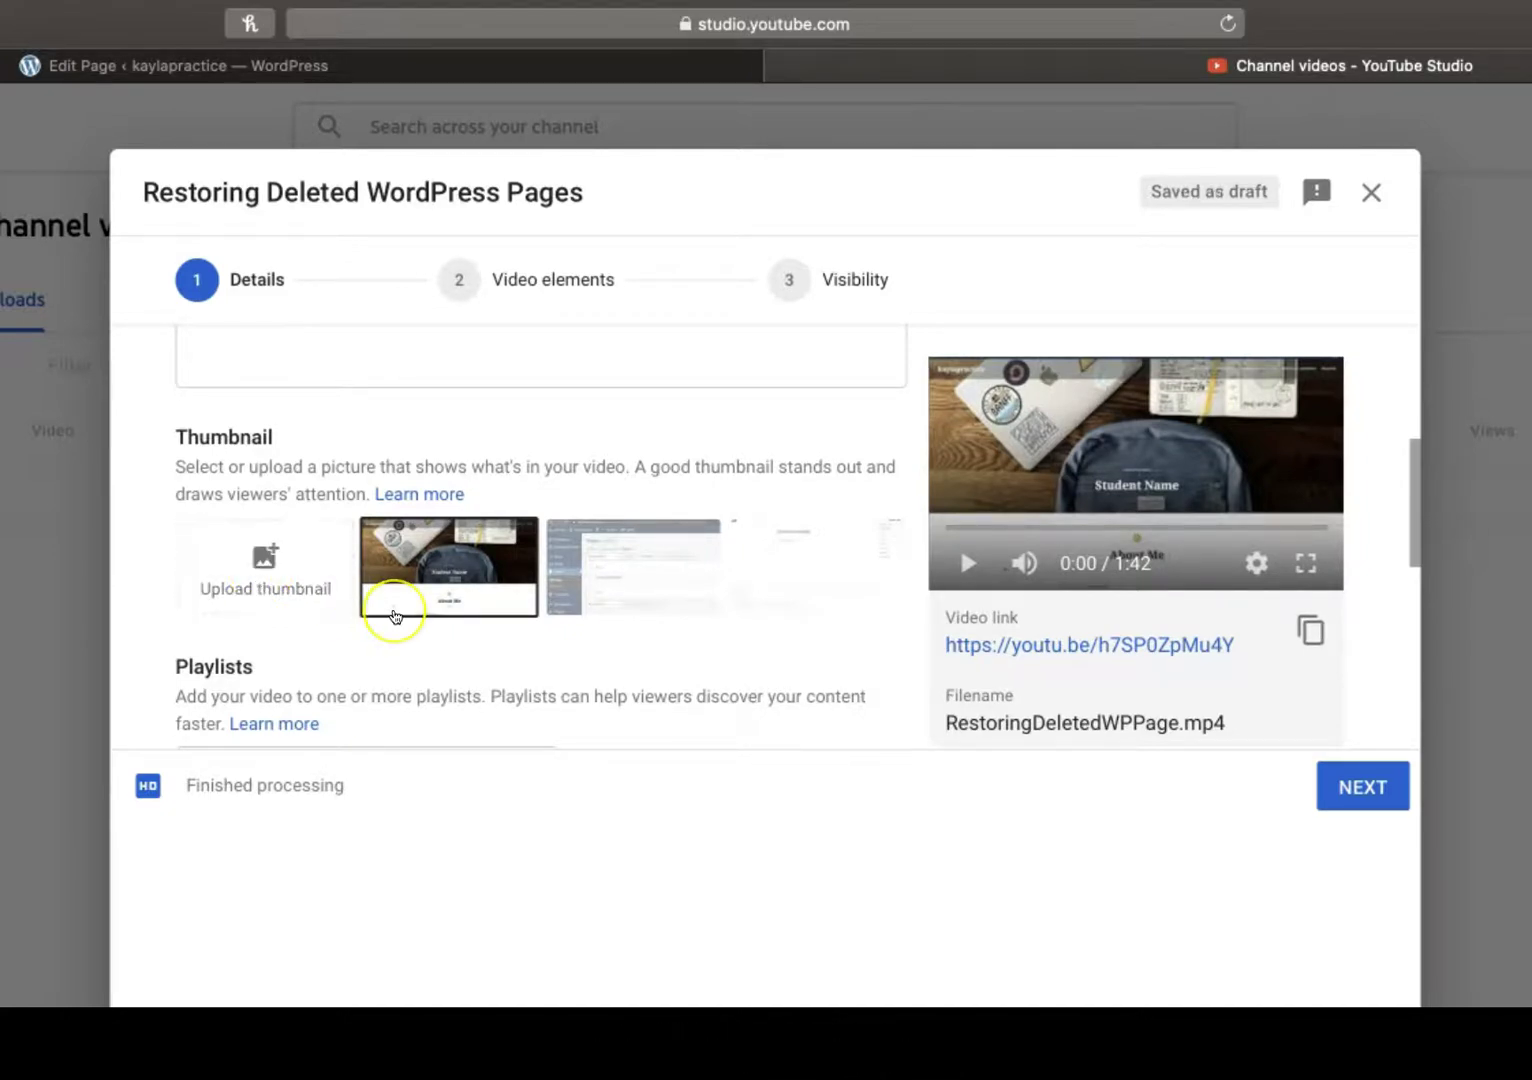
Set the audience to 'No, it's not made for kids'.
scroll(393, 616, "down", 4)
scroll(393, 616, "down", 2)
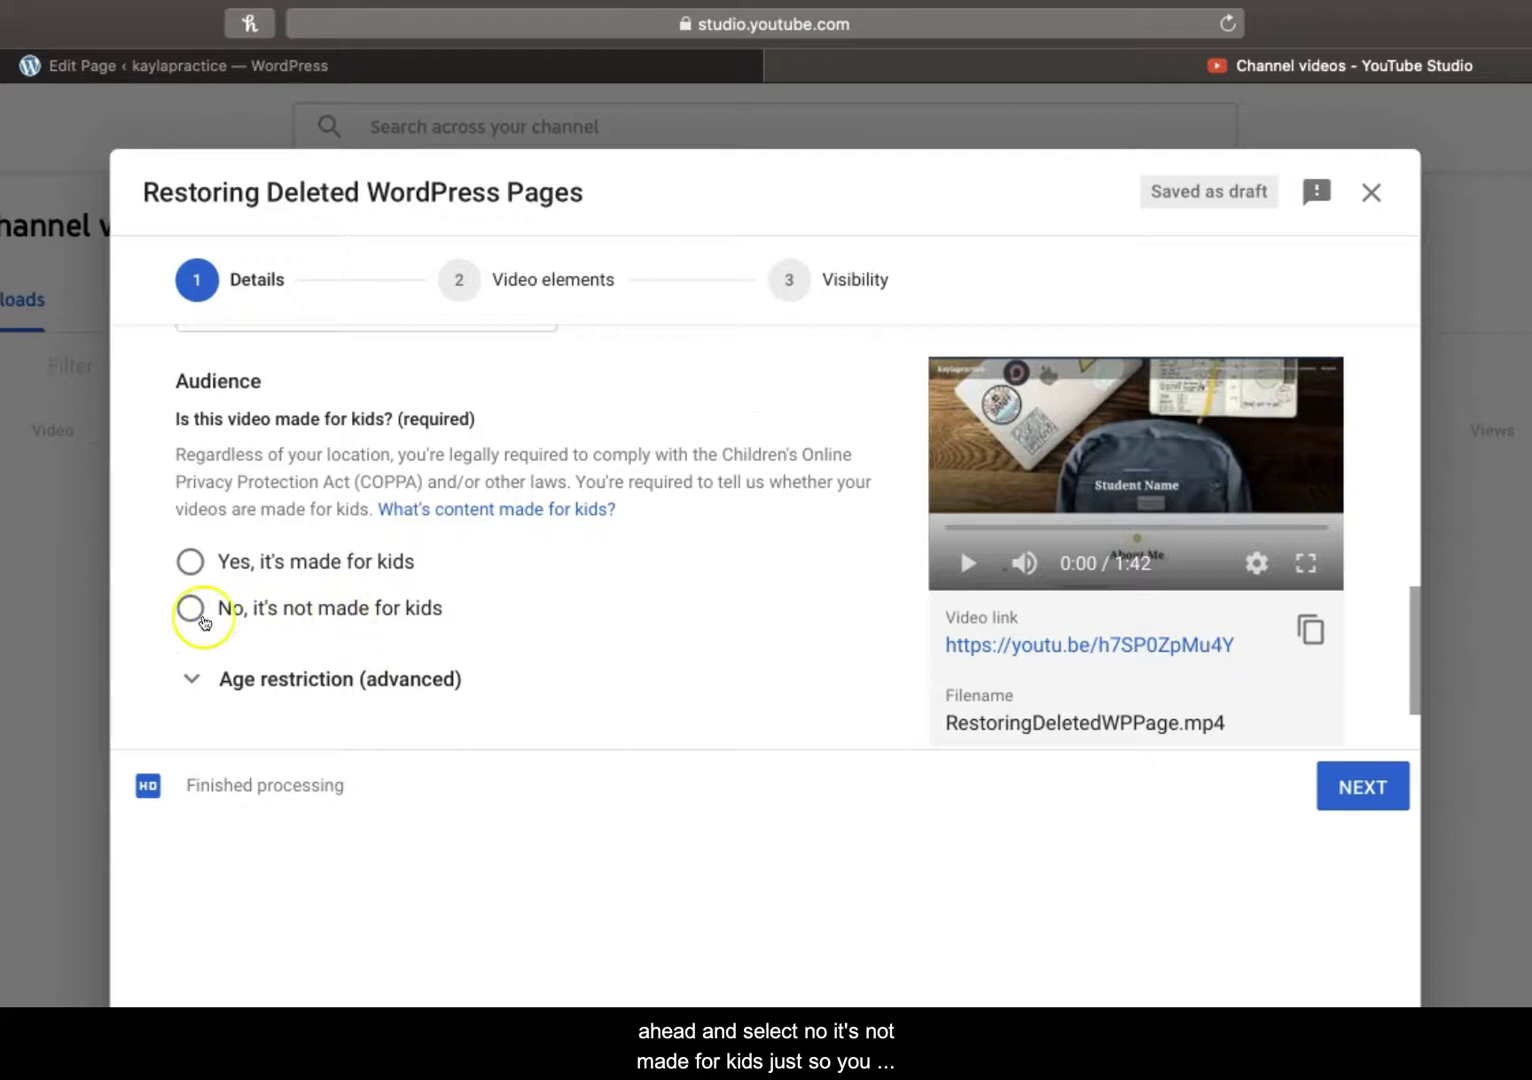
left_click(191, 610)
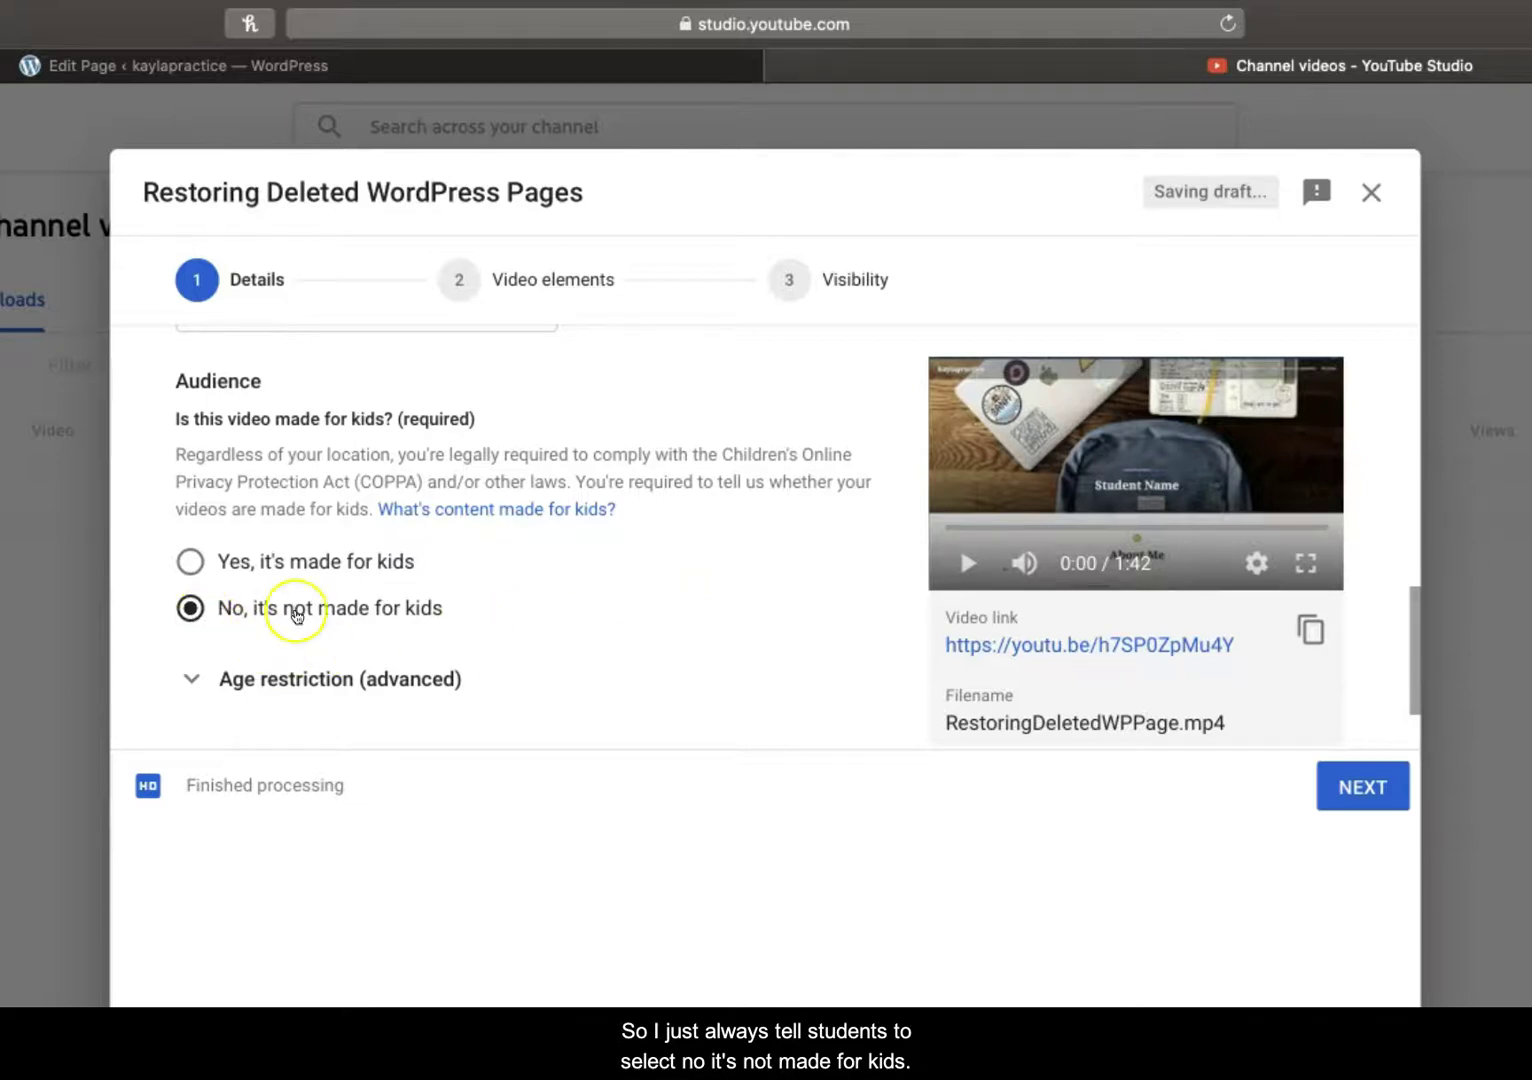
scroll(616, 602, "down", 2)
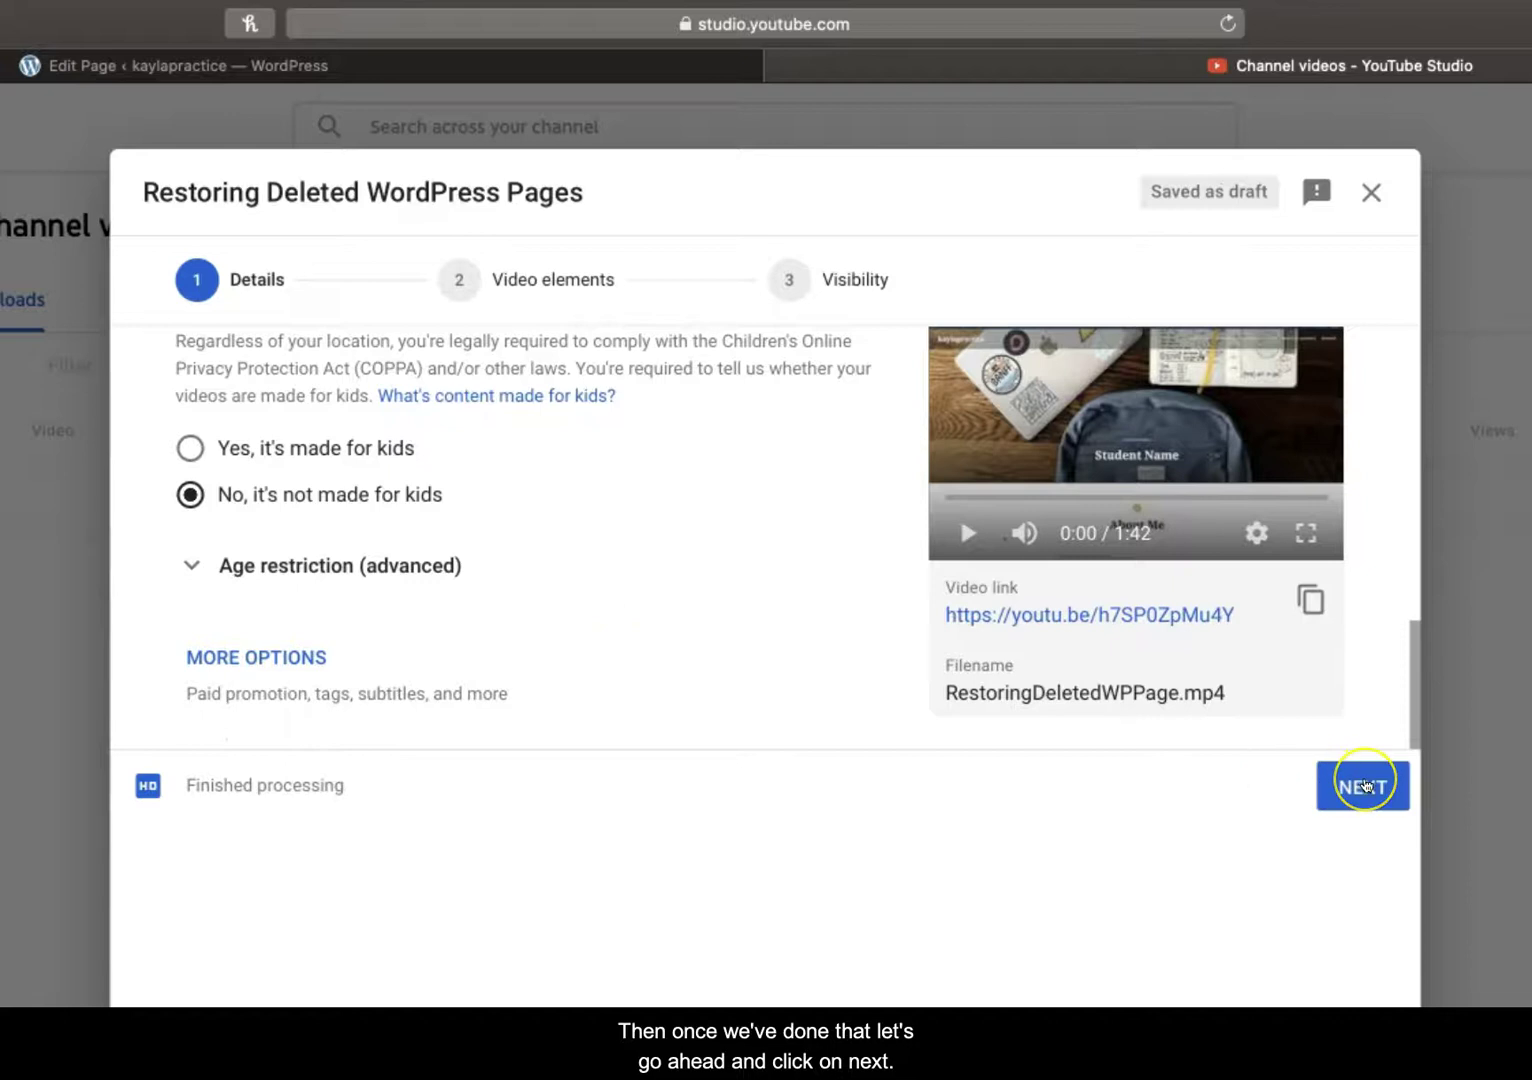
Continue past Details to the Video elements step without adding an end screen or cards.
left_click(1366, 786)
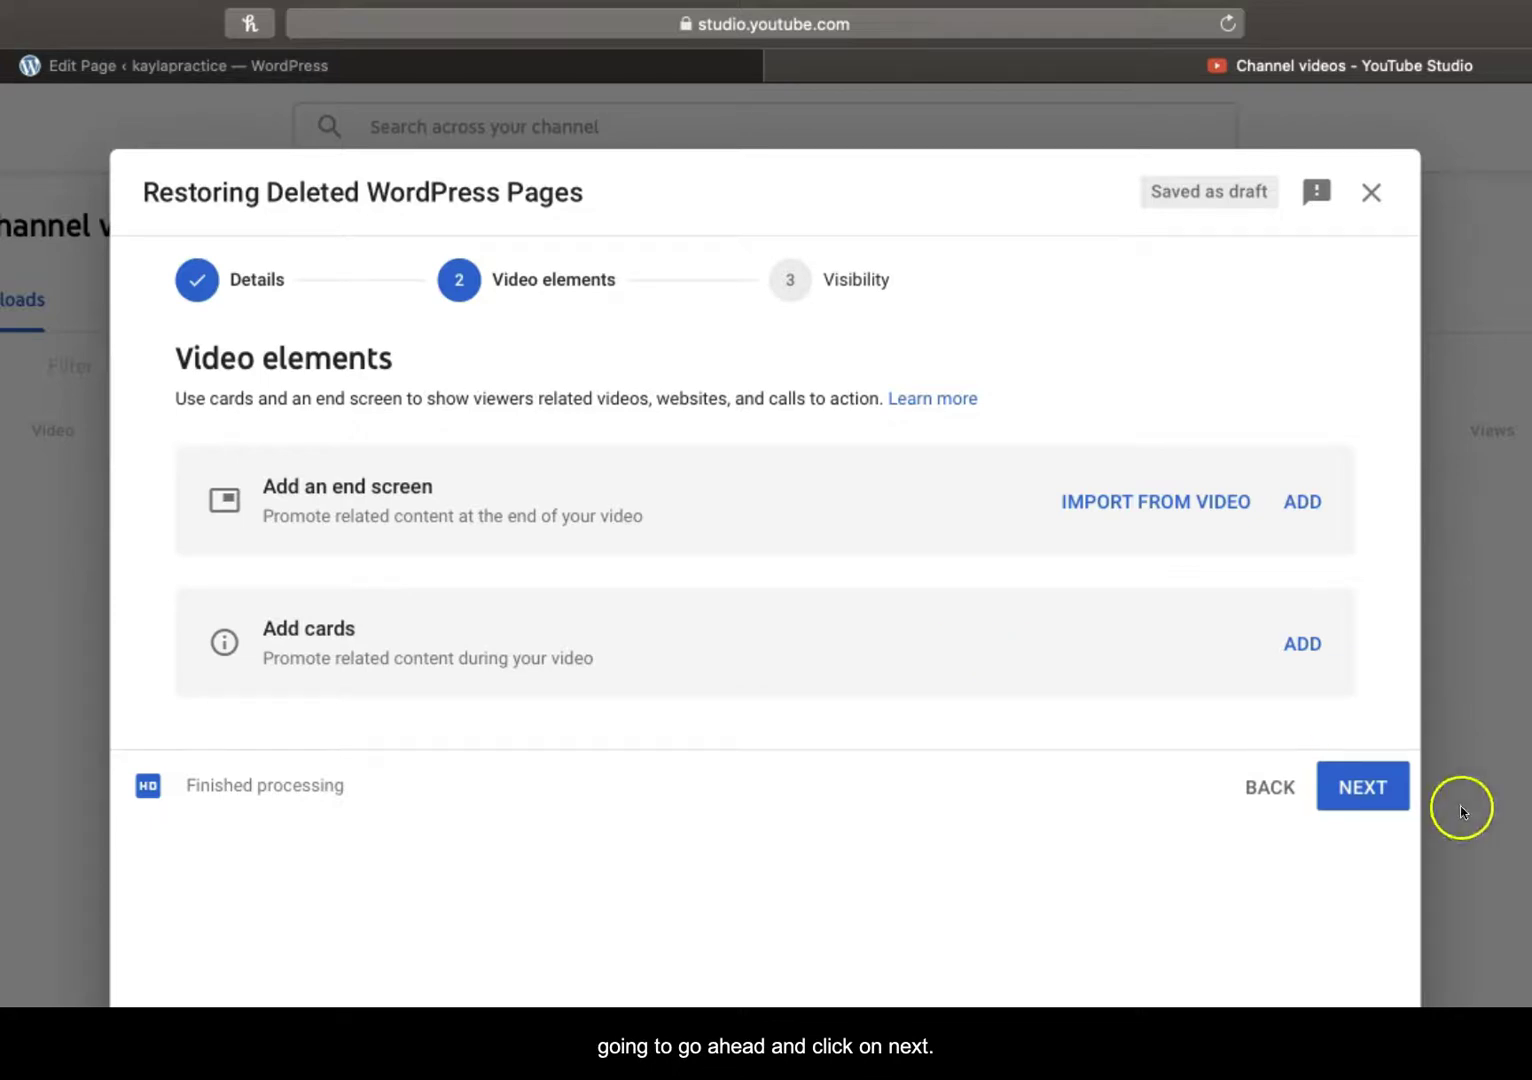
Set the video's visibility to Unlisted and copy its video link.
left_click(1355, 791)
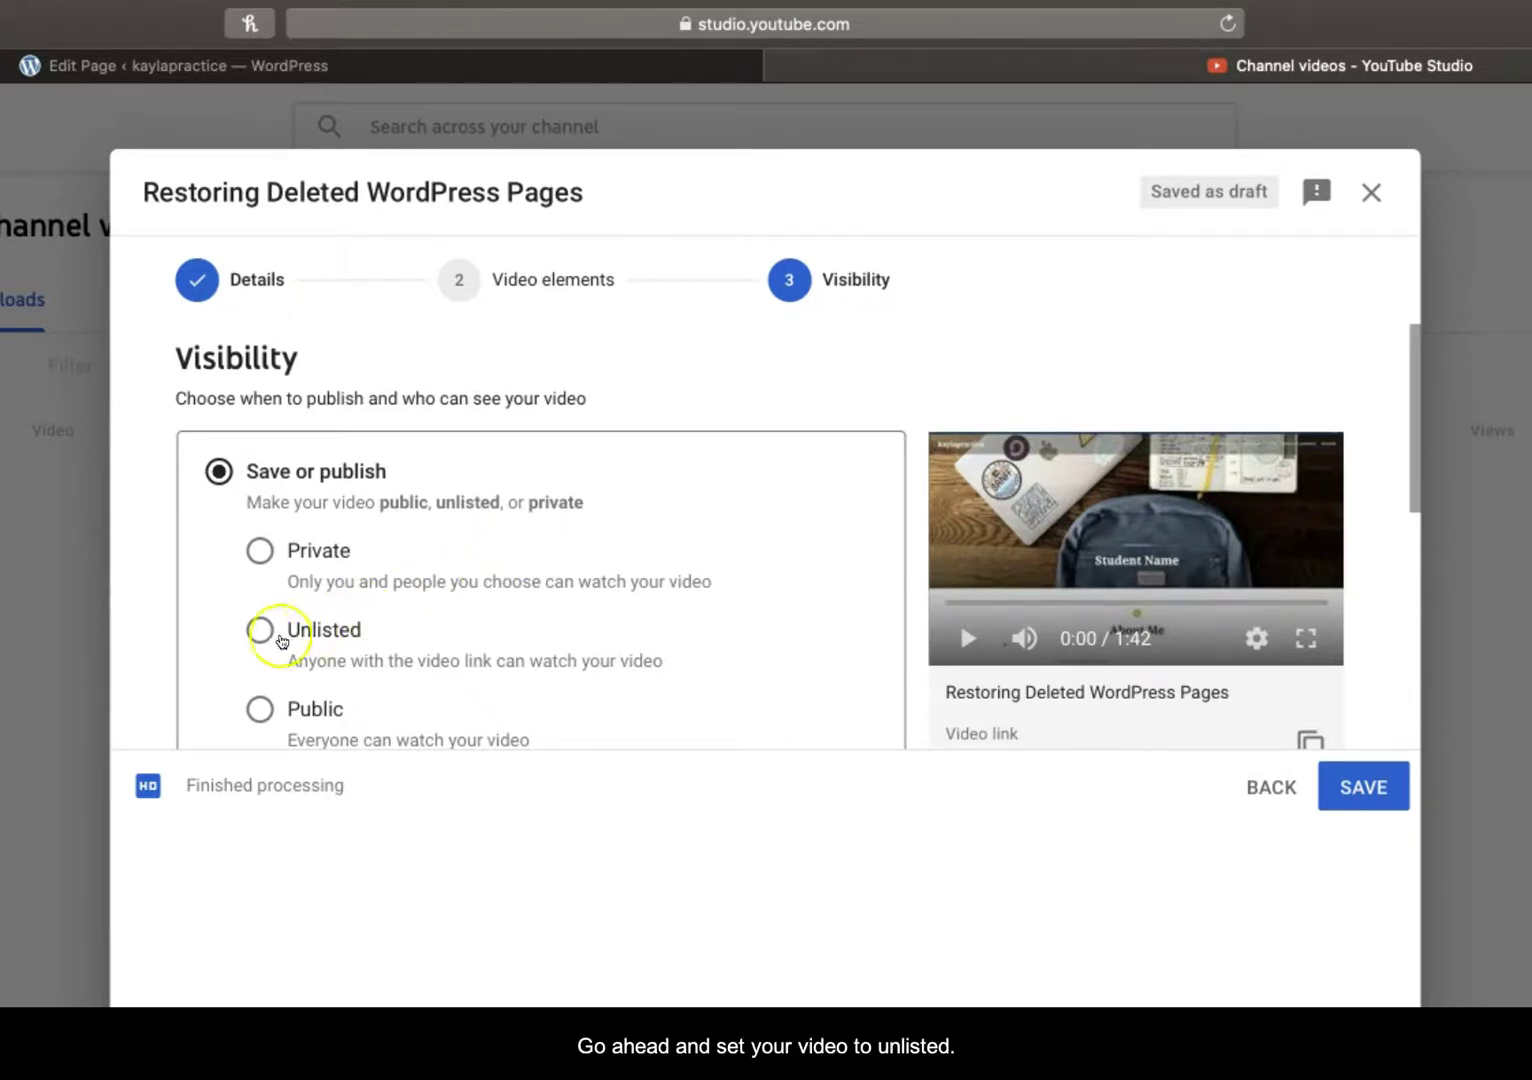
left_click(261, 632)
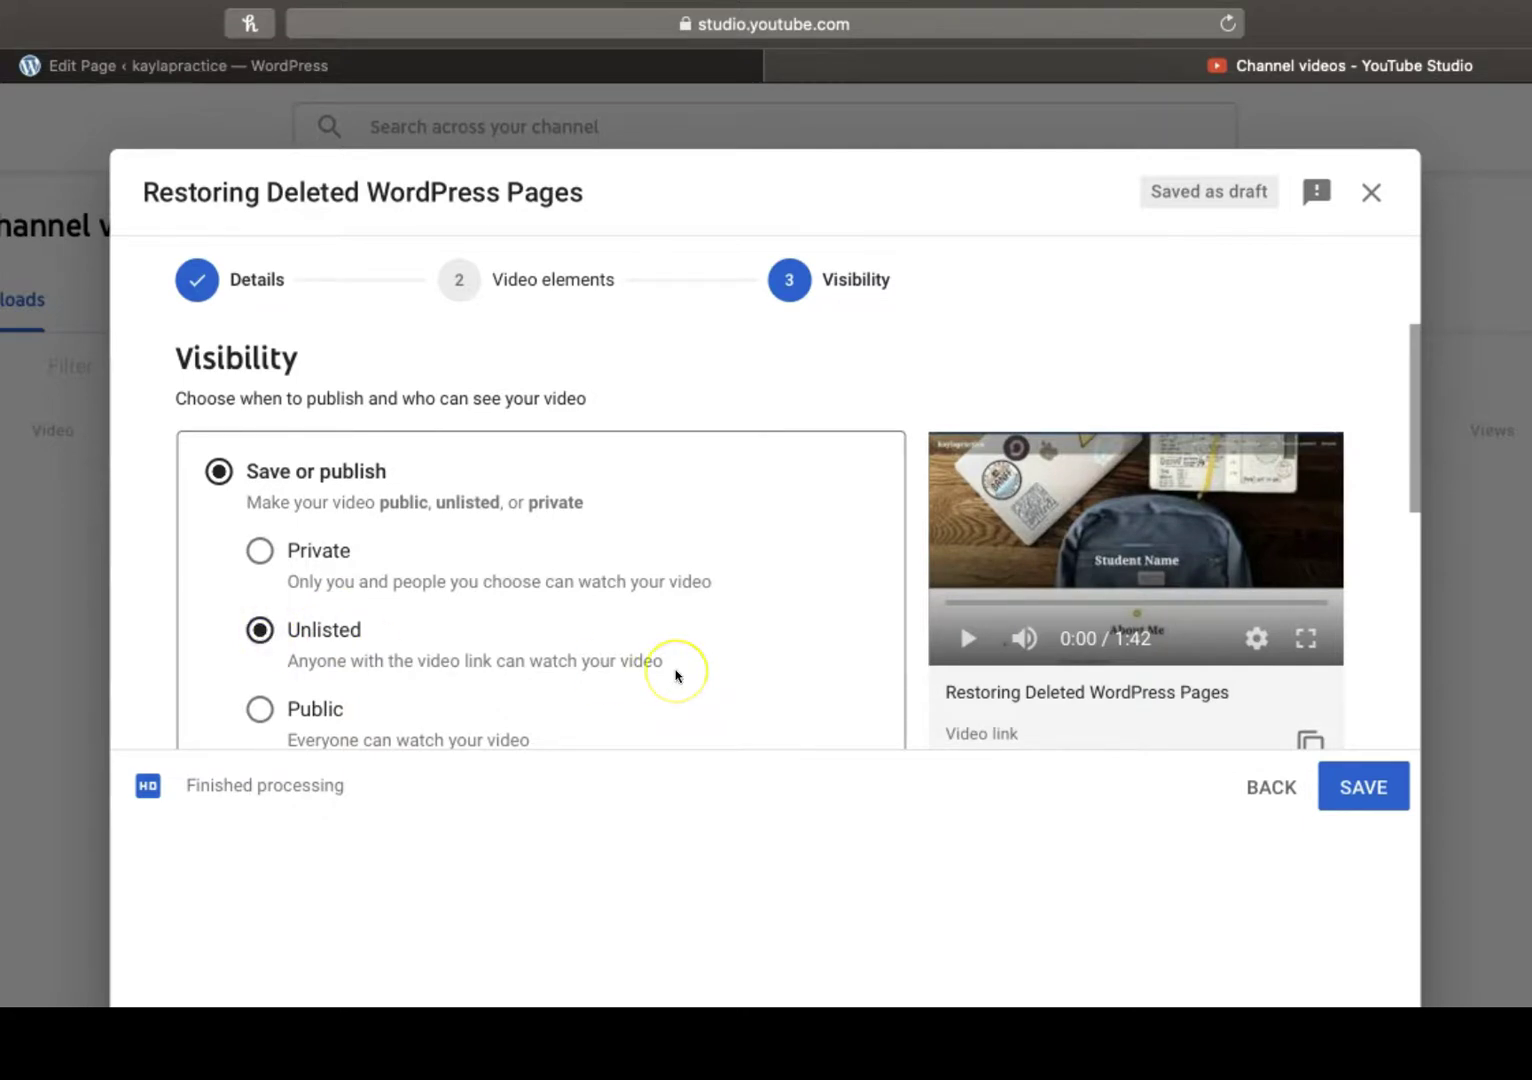
scroll(674, 673, "down", 5)
scroll(675, 676, "down", 3)
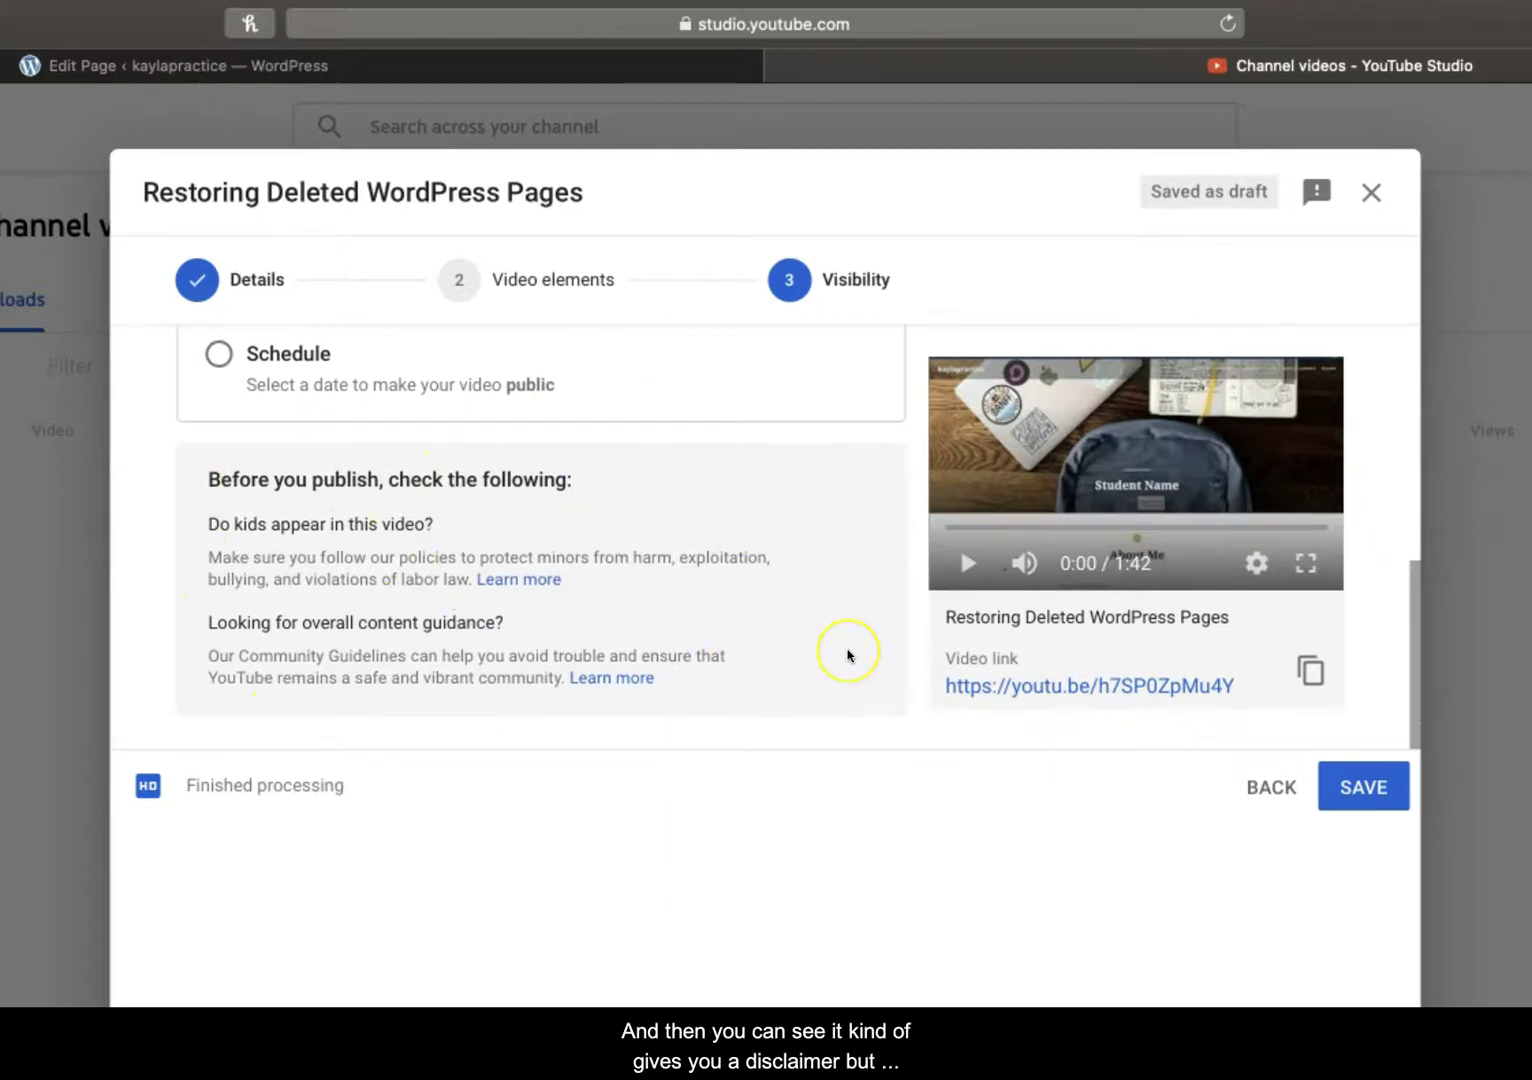
scroll(849, 650, "up", 4)
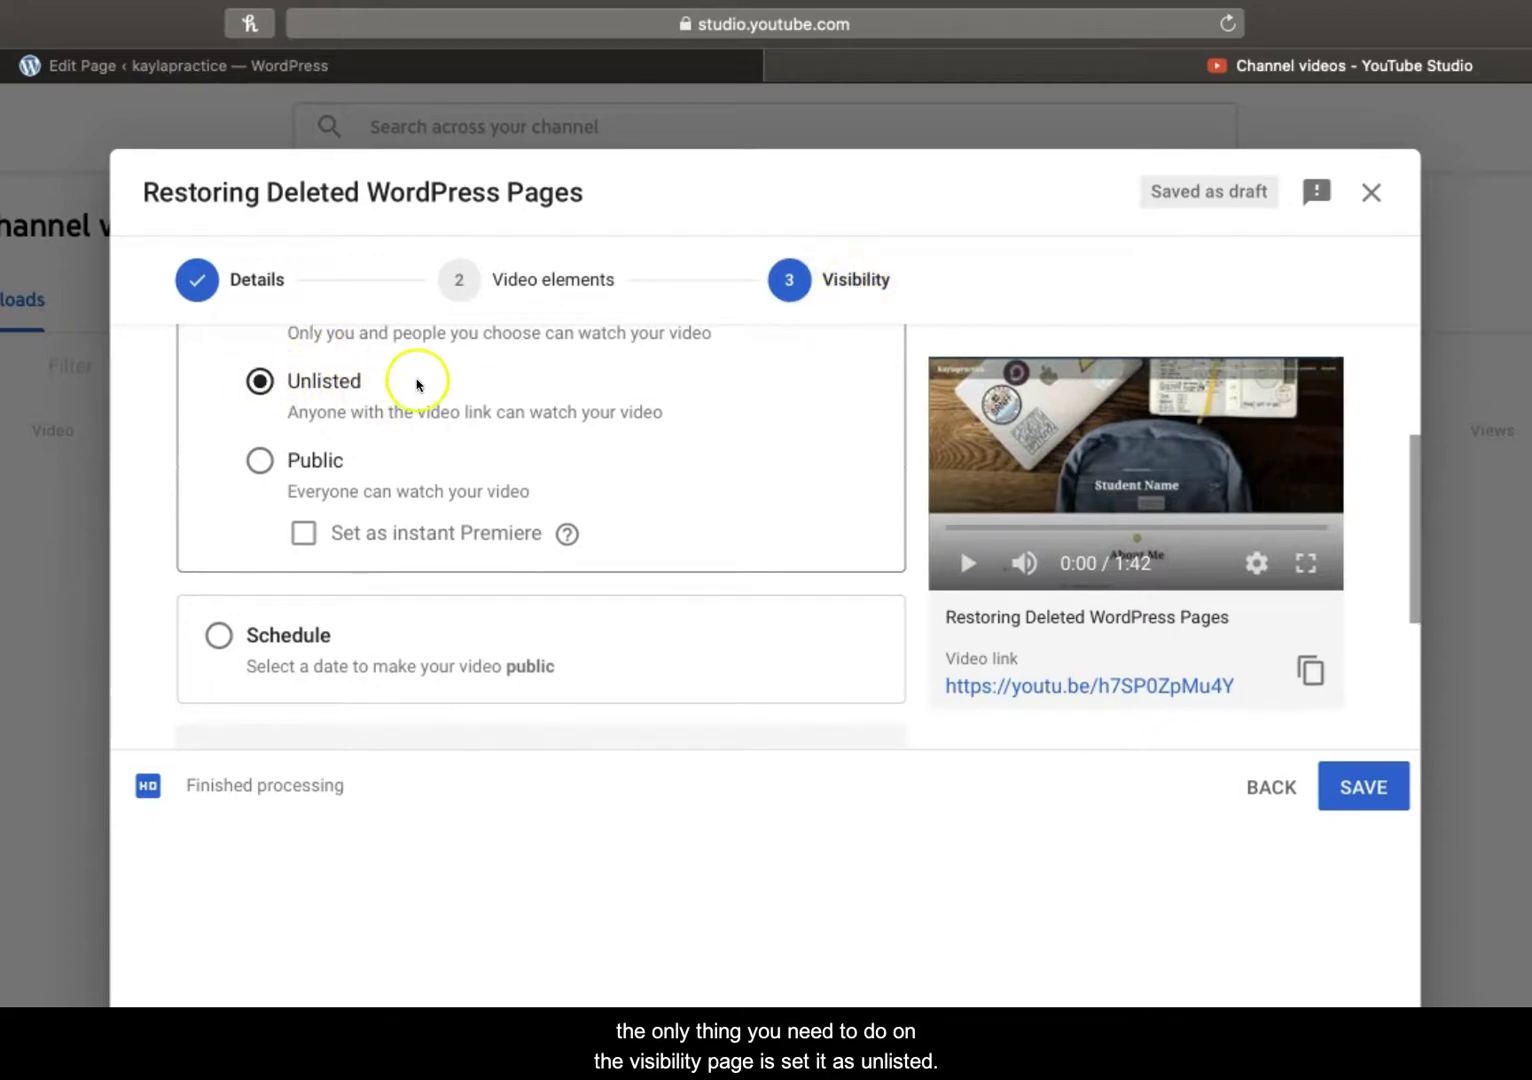
scroll(637, 422, "up", 2)
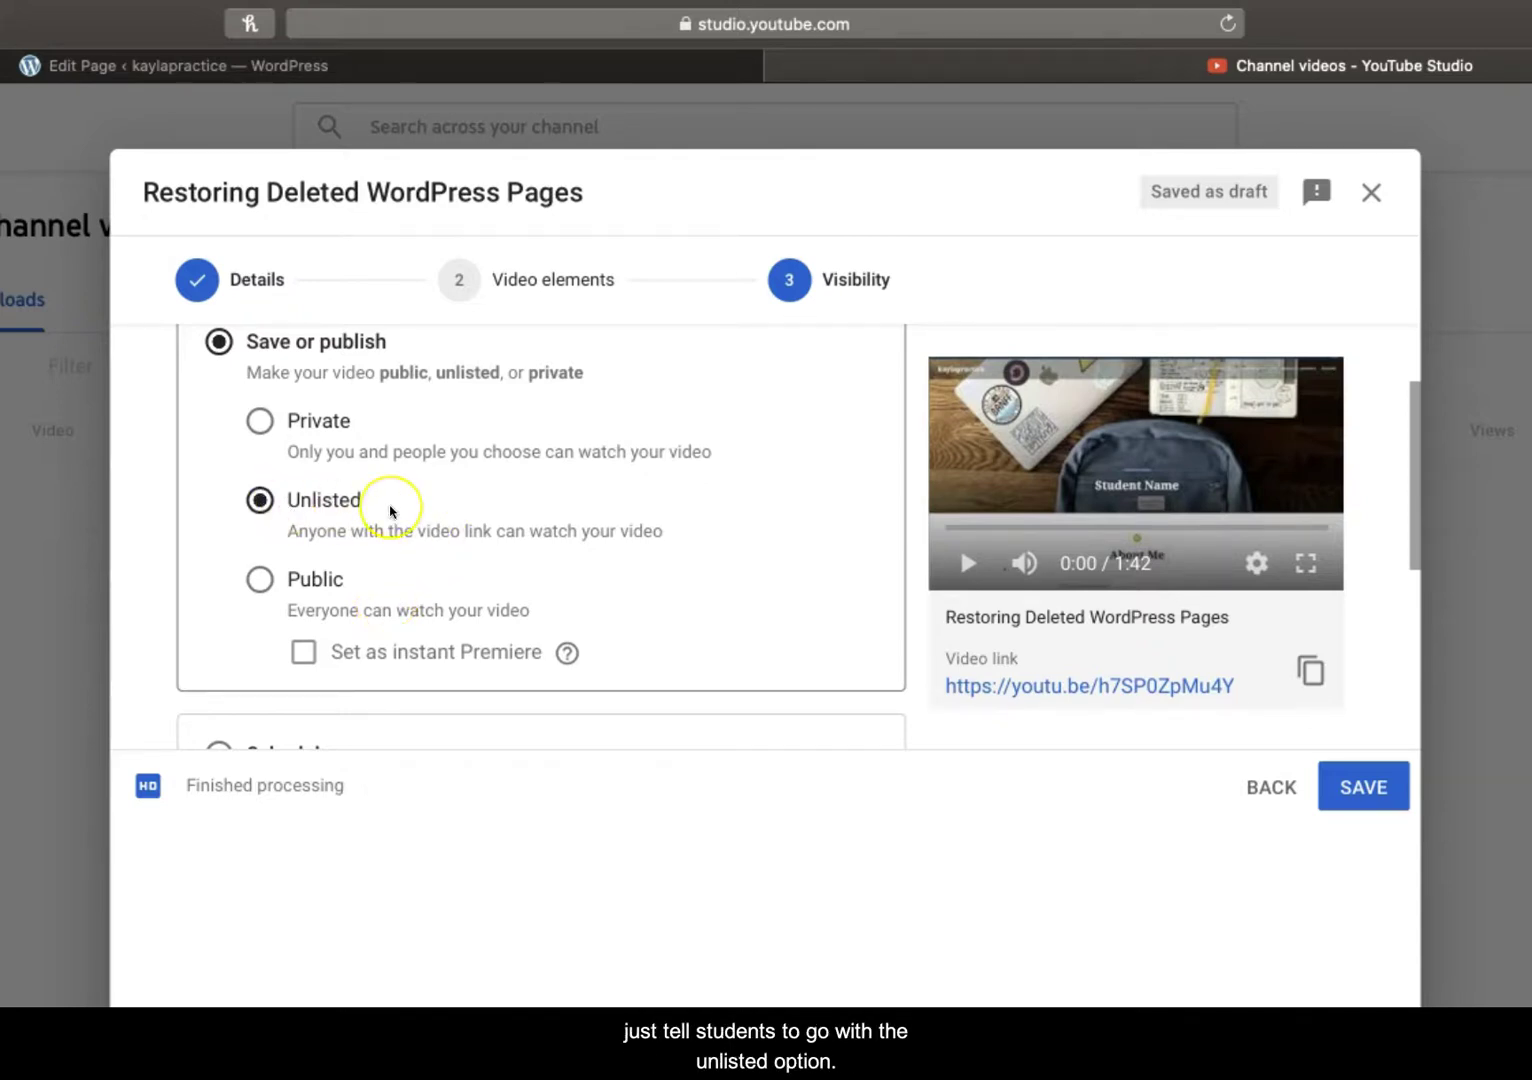
left_click(740, 555)
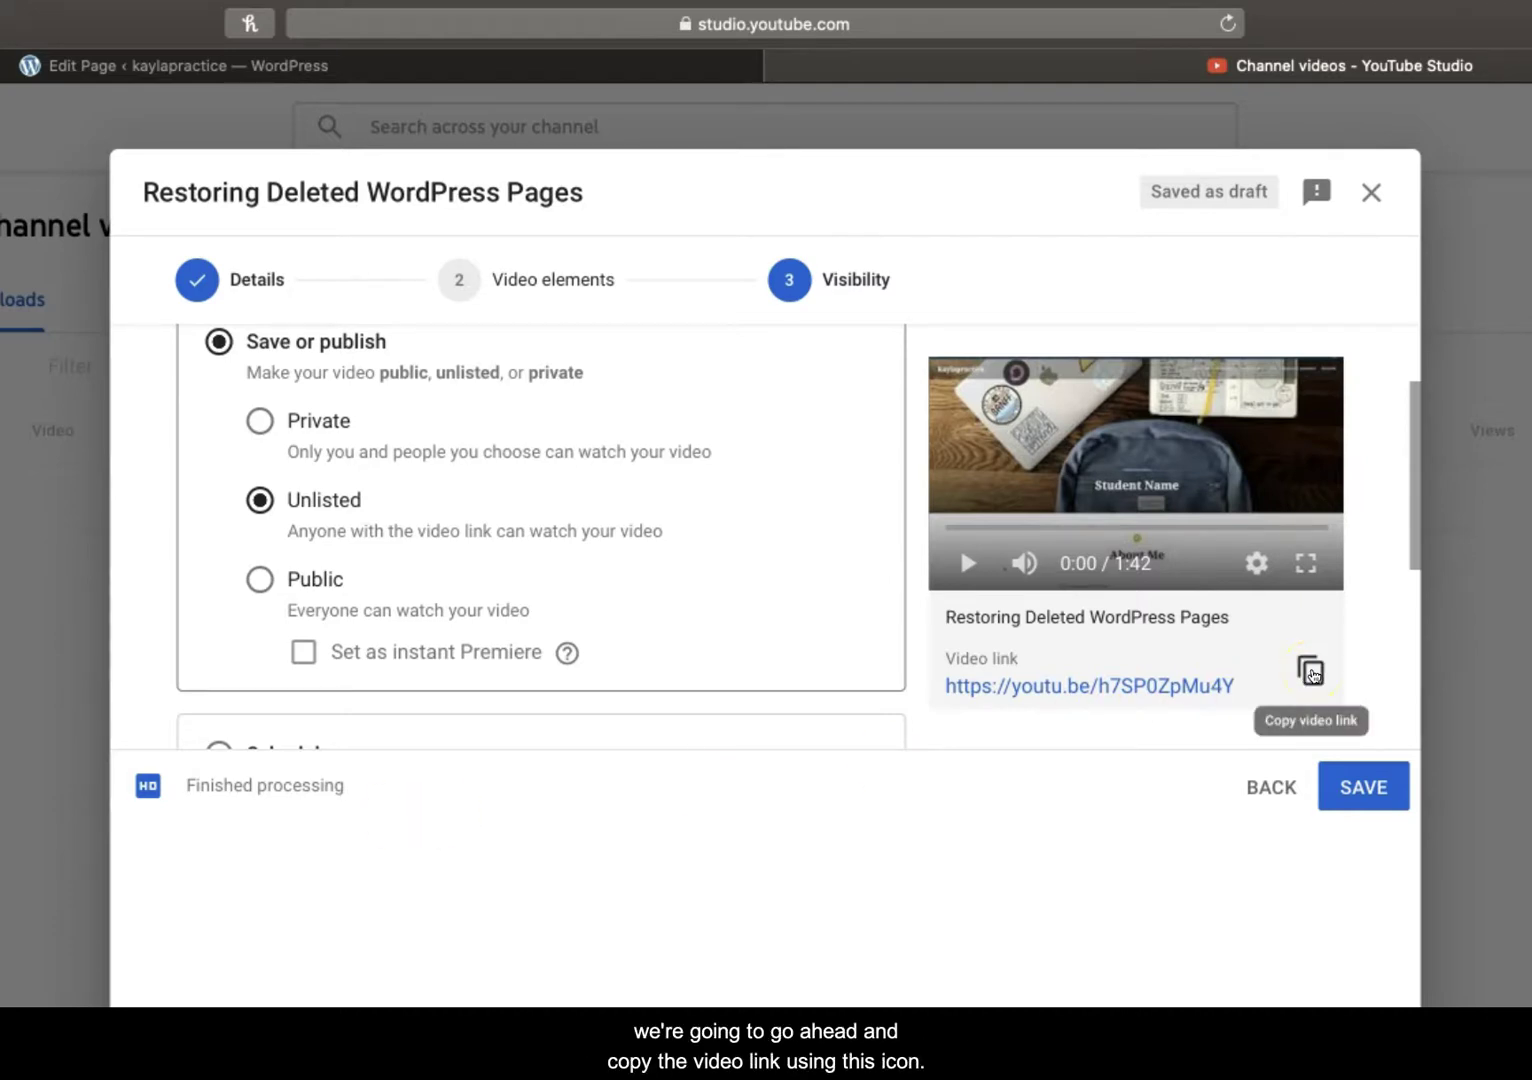
Copy the Restoring Deleted WordPress Pages video link and publish it as unlisted.
left_click(1311, 672)
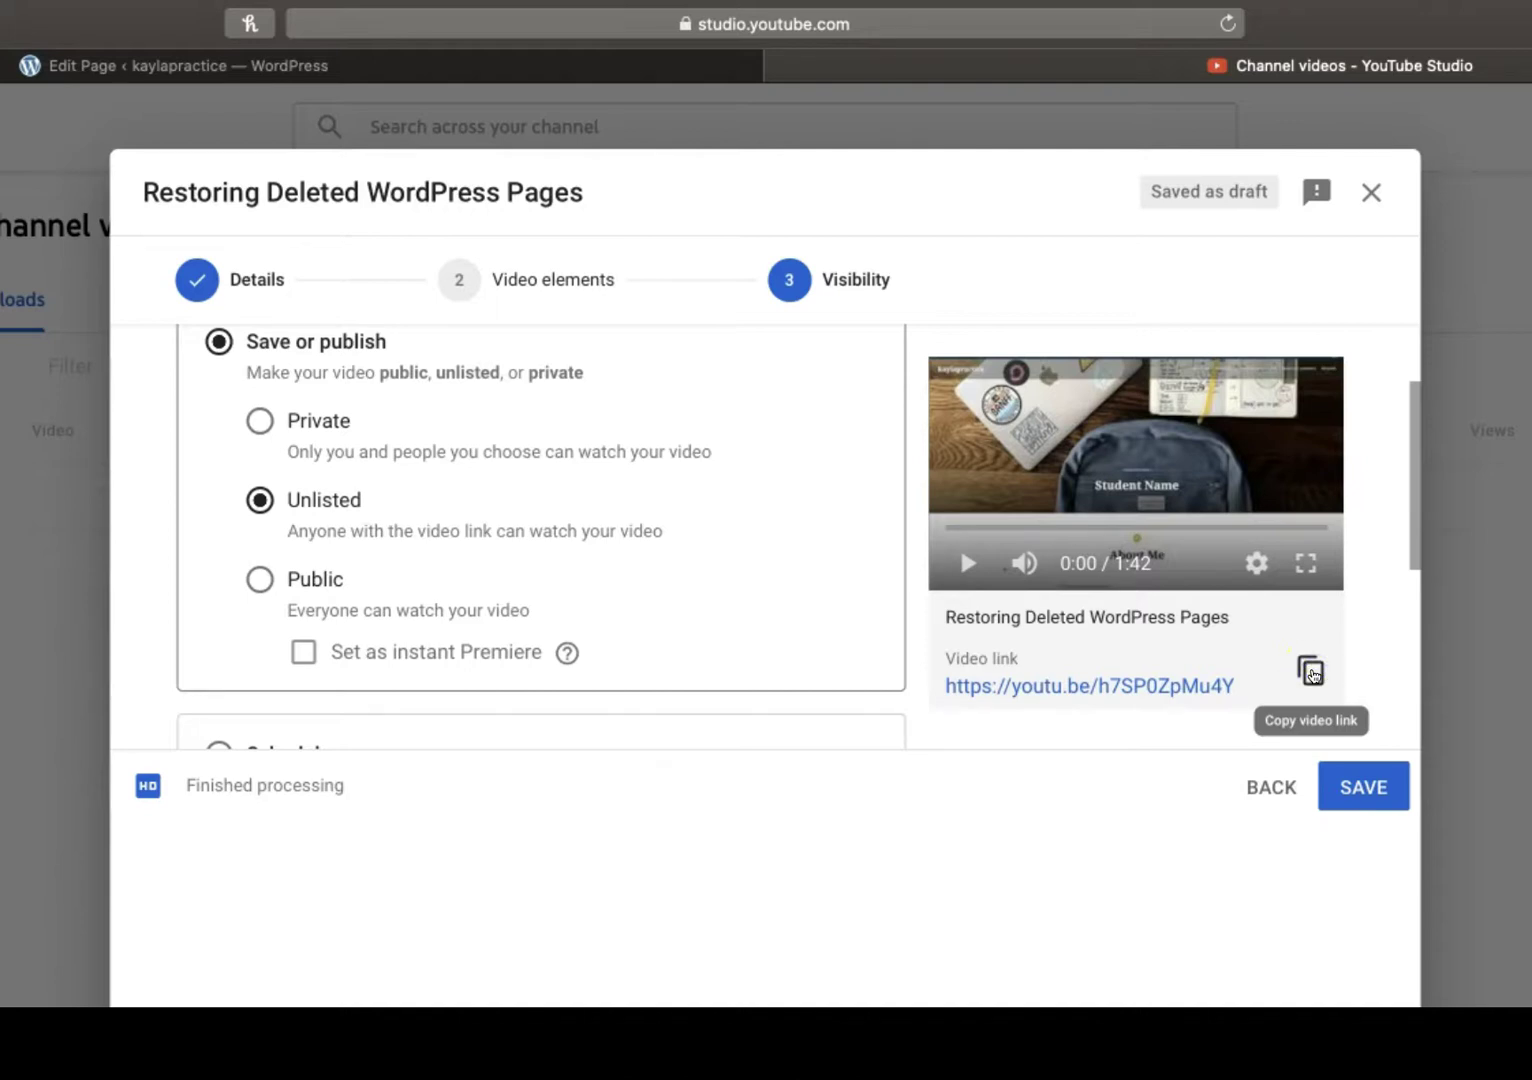
left_click(1368, 785)
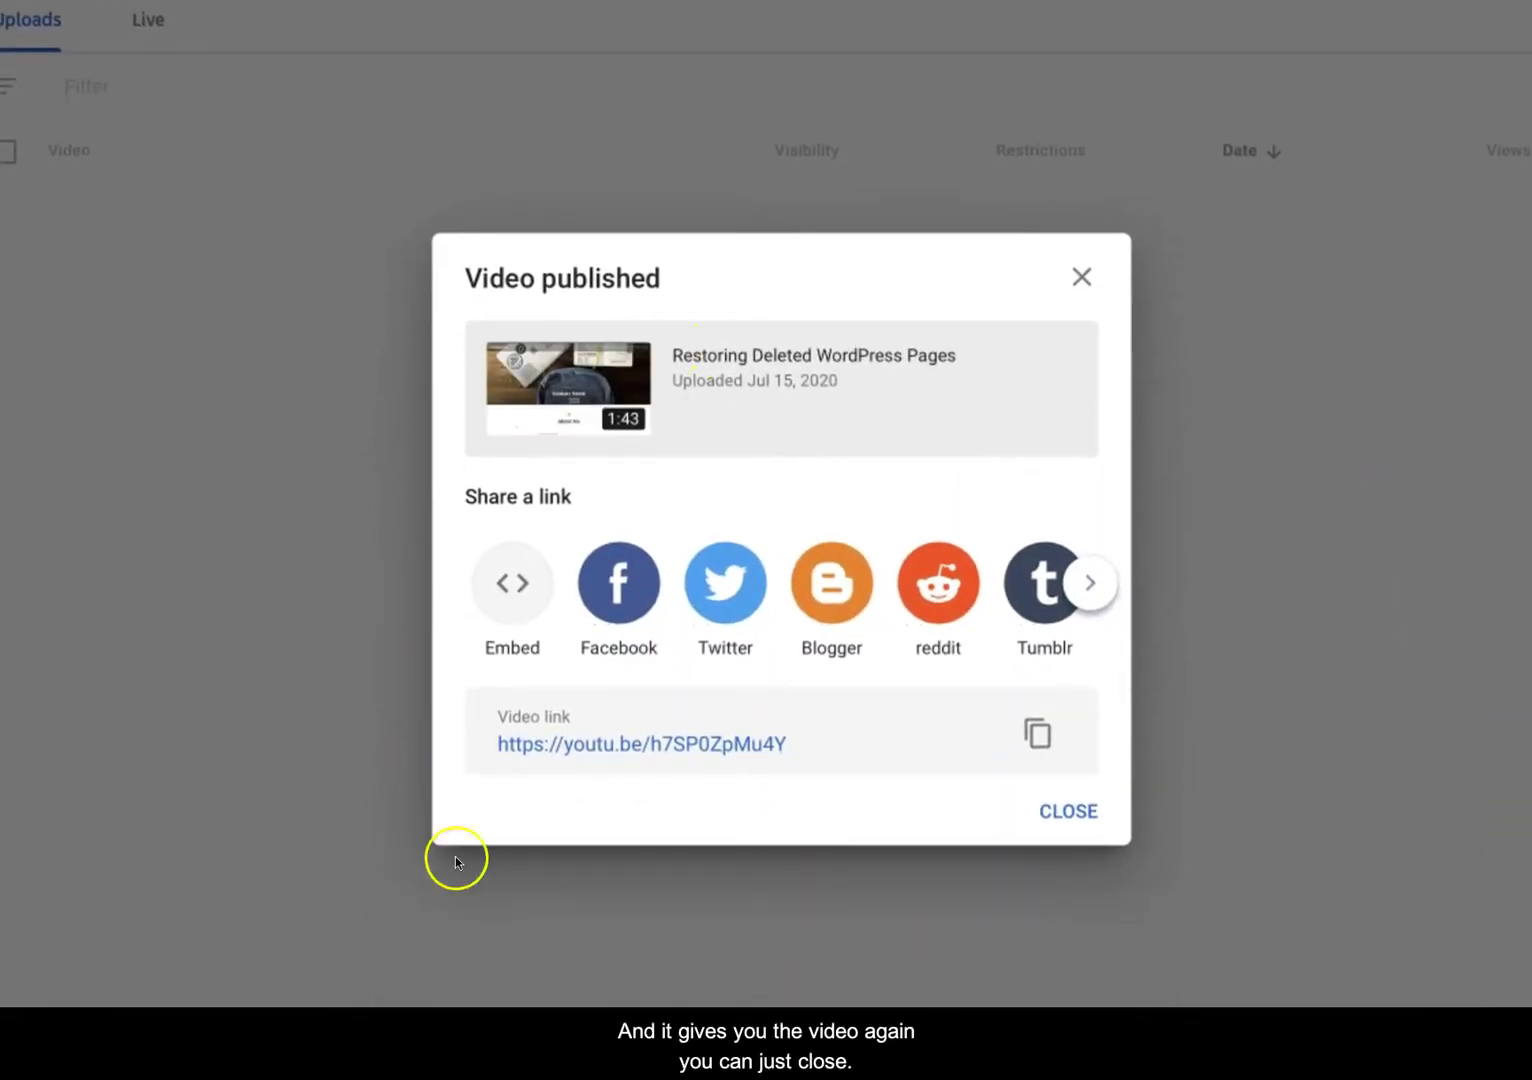
left_click(1080, 792)
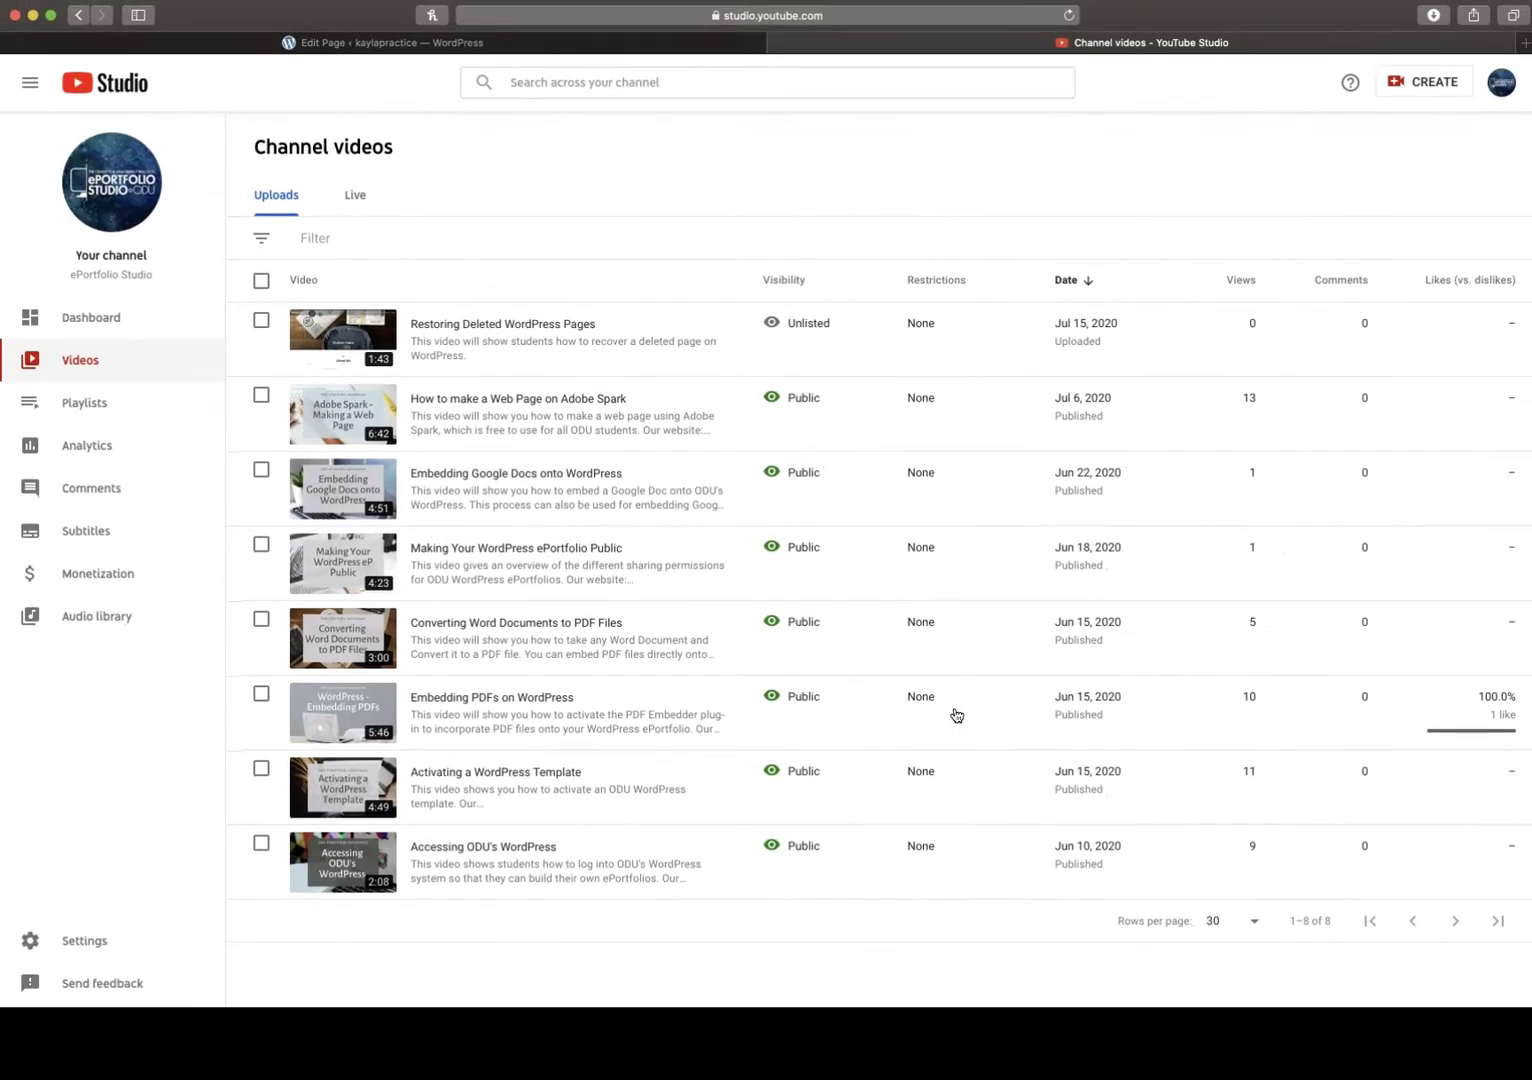
Paste the copied YouTube link into the General Education page's YouTube block and embed it.
left_click(611, 43)
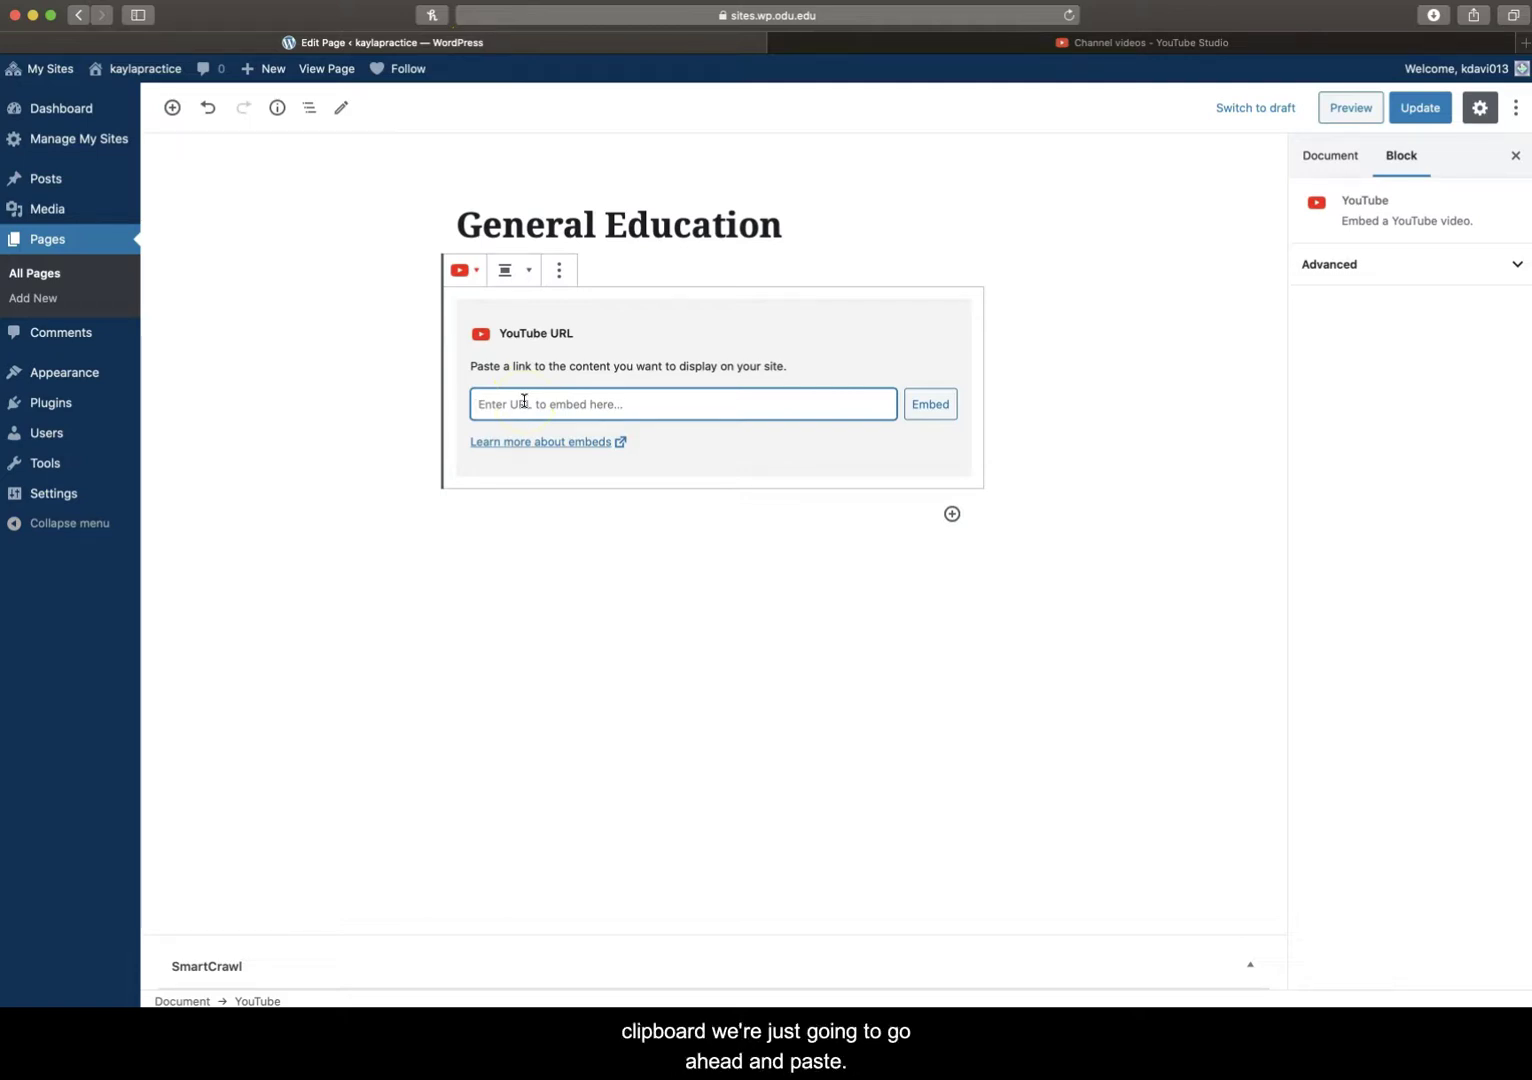
right_click(524, 402)
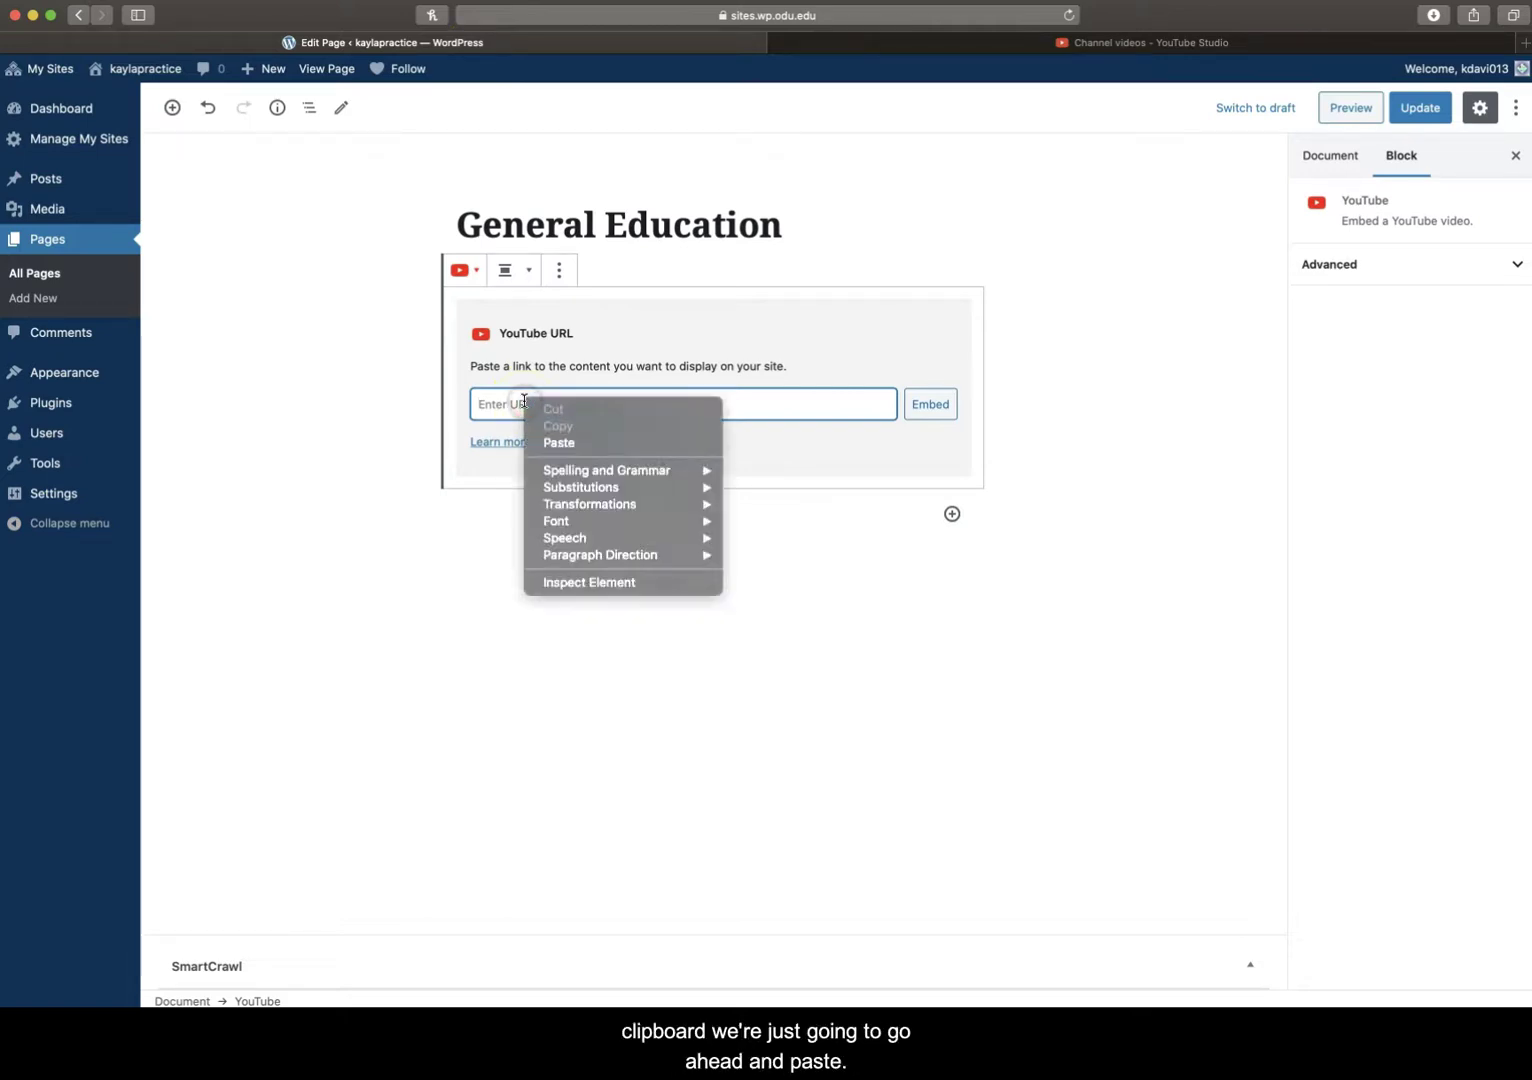
left_click(554, 443)
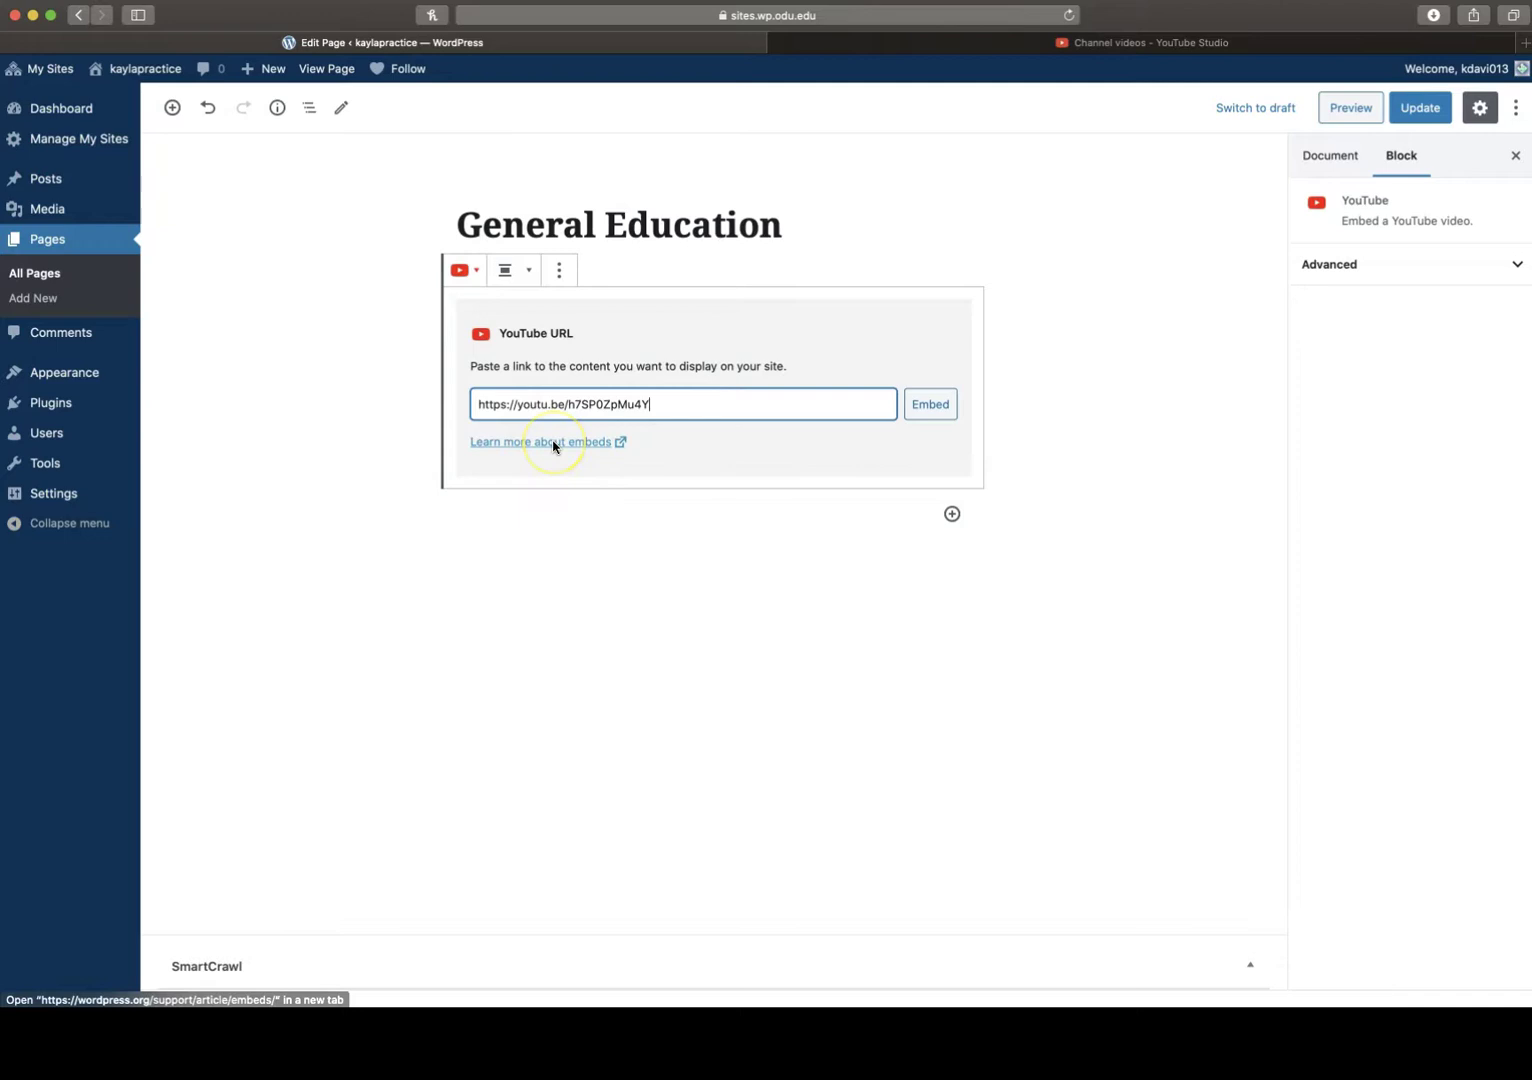
left_click(933, 405)
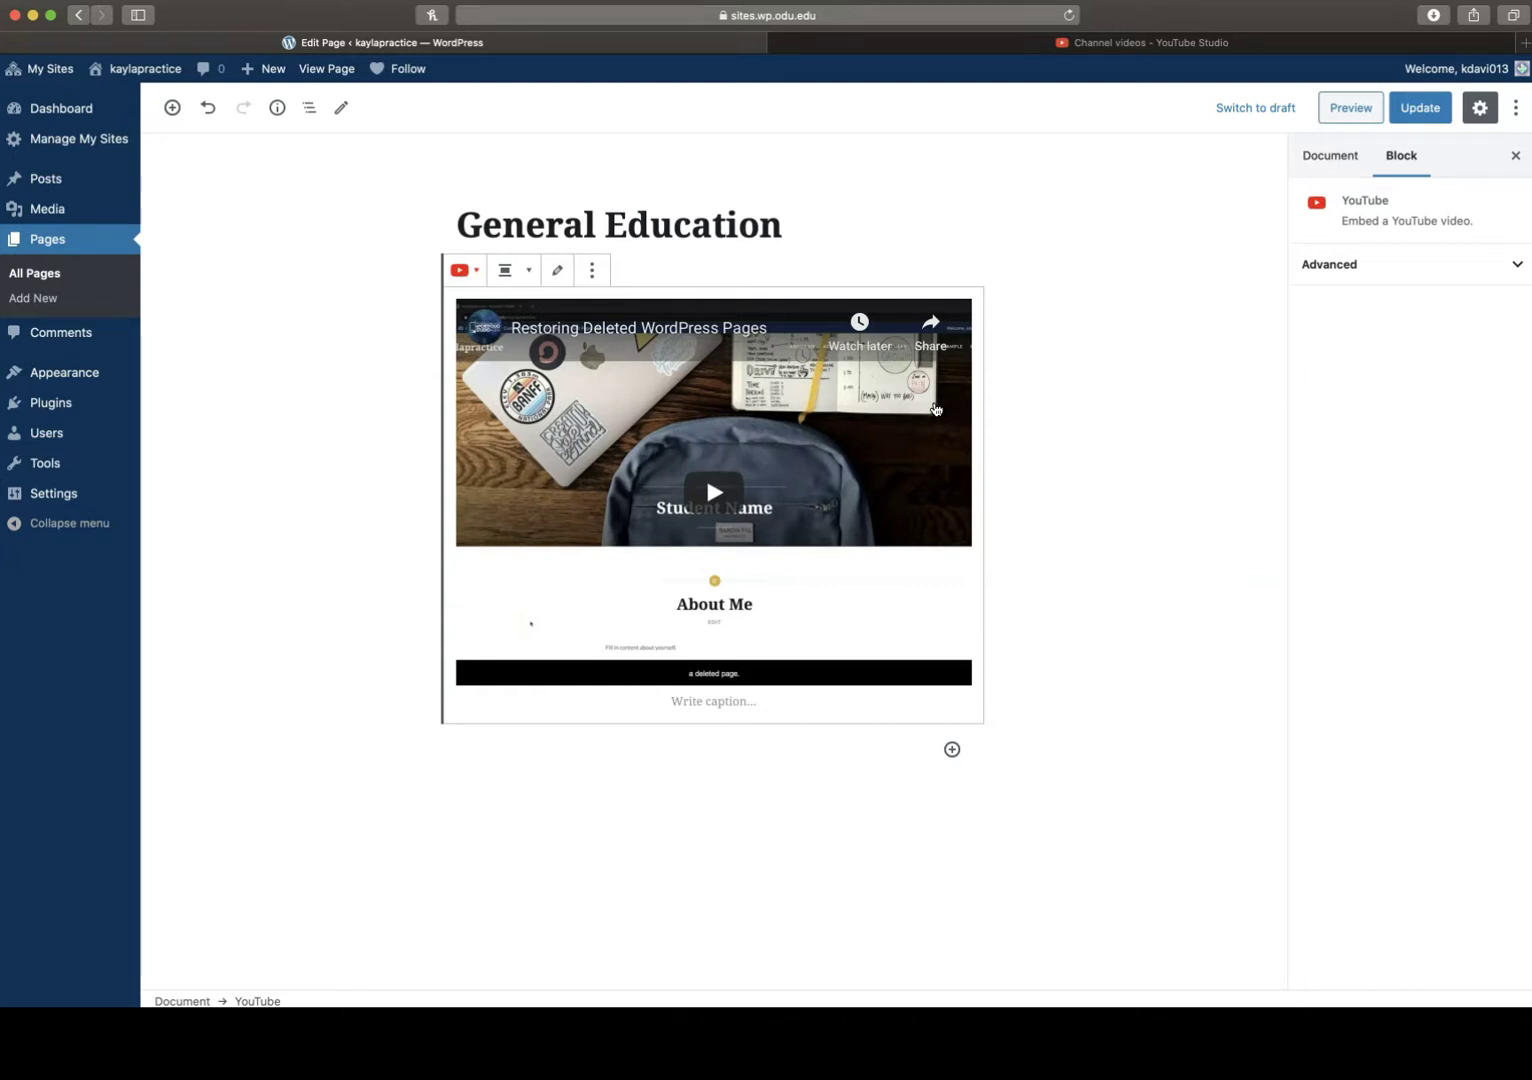
Update the General Education page and start the embedded video on the live page.
left_click(1436, 116)
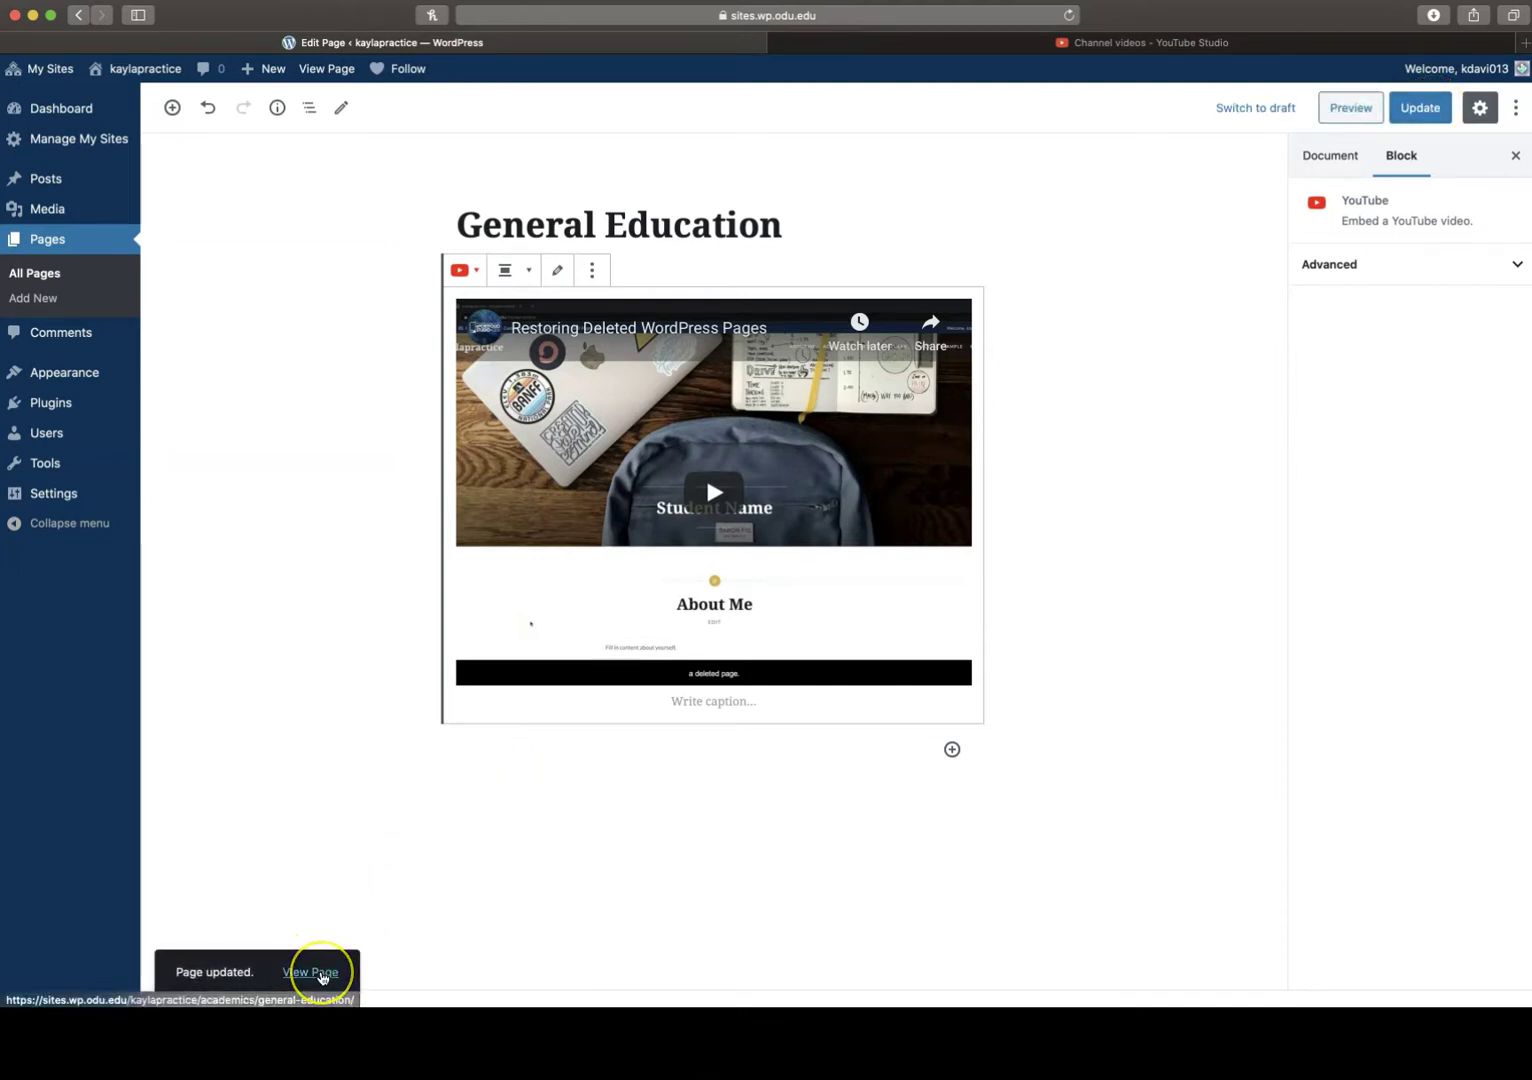
left_click(322, 975)
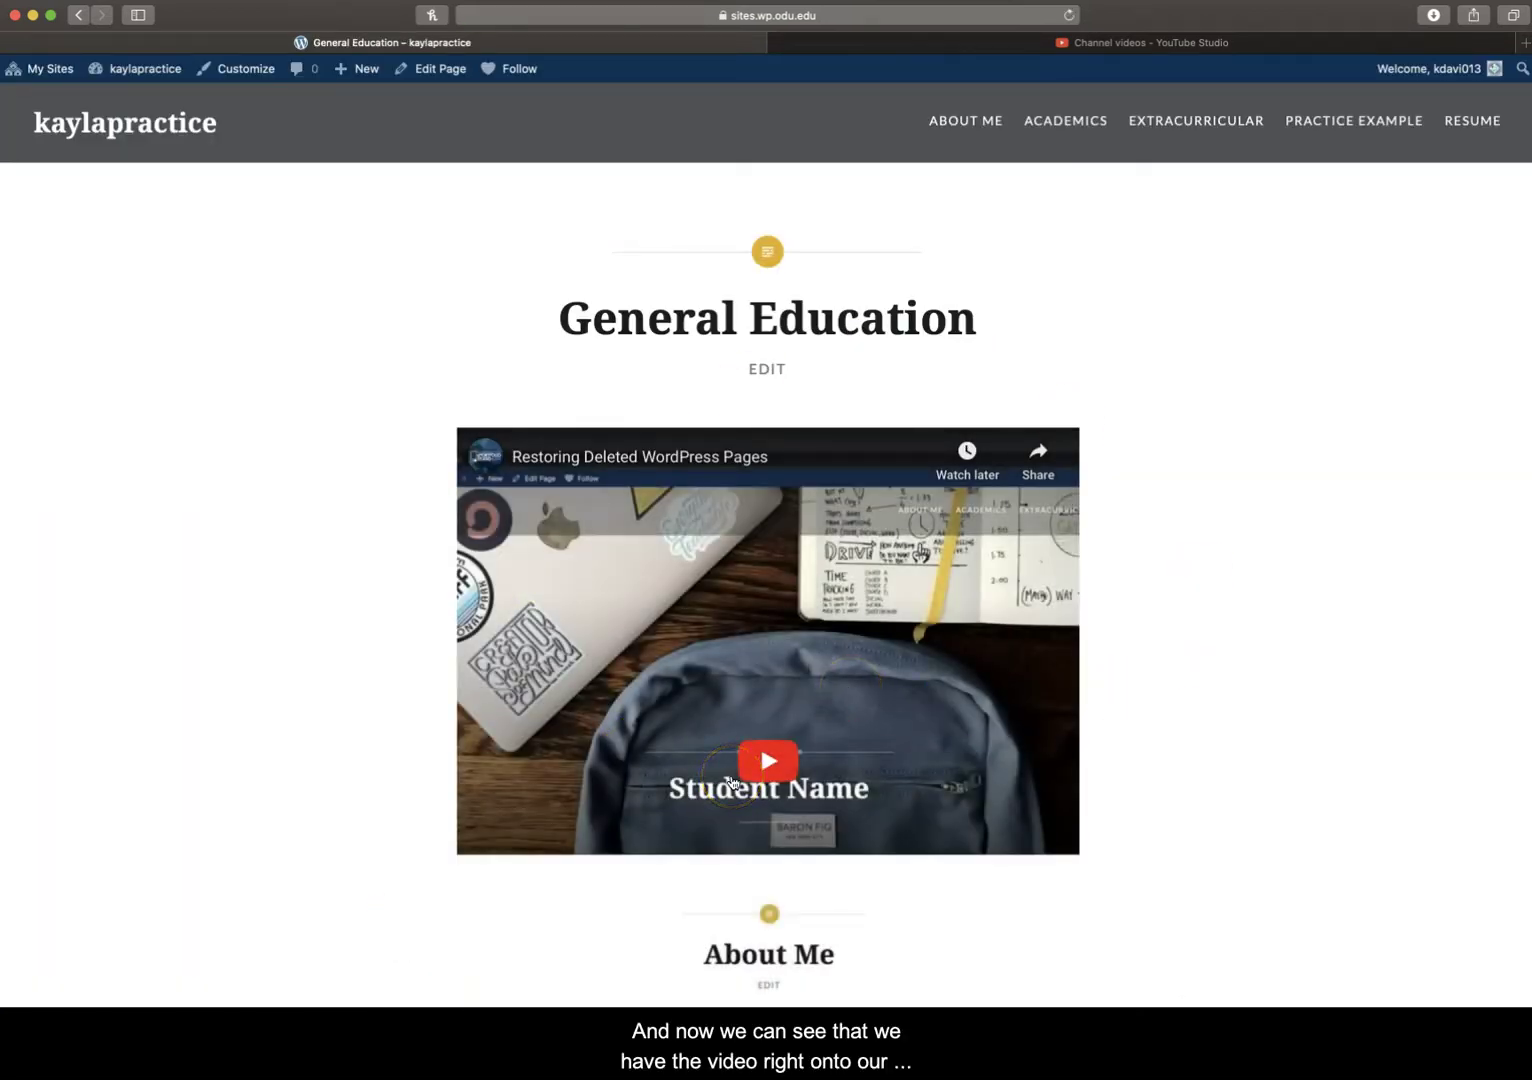
left_click(789, 765)
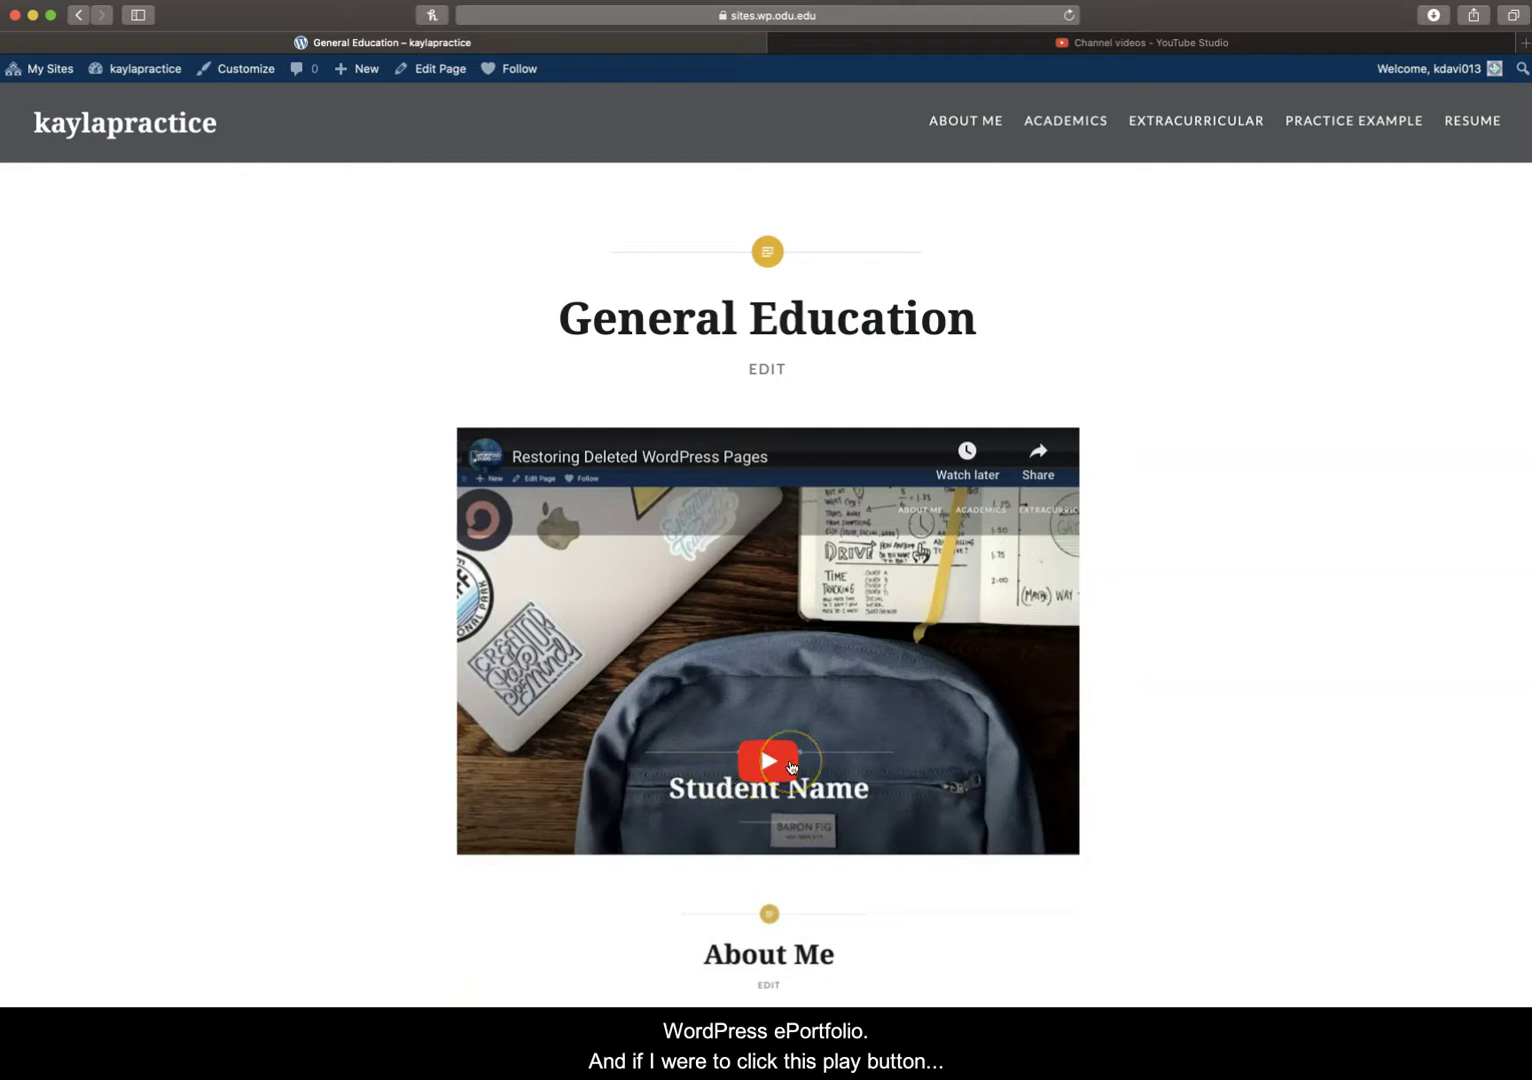
left_click(779, 763)
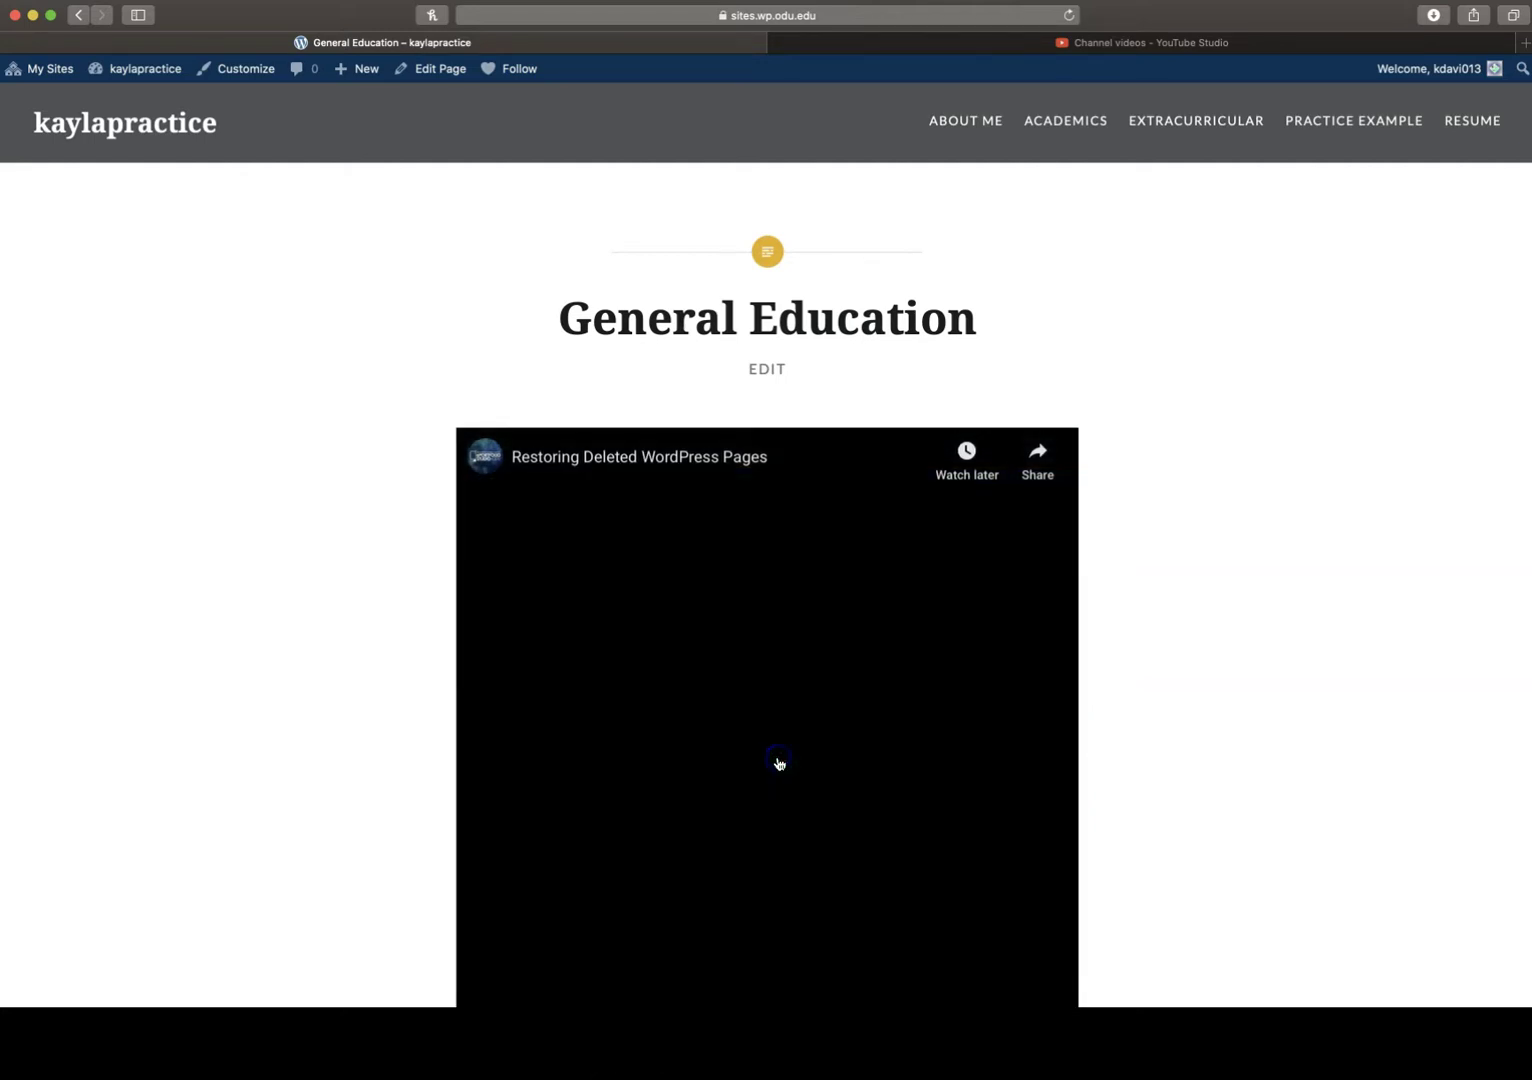
Let the embedded video play on the live page, then pause it.
left_click(927, 739)
left_click(1231, 732)
scroll(1231, 732, "down", 3)
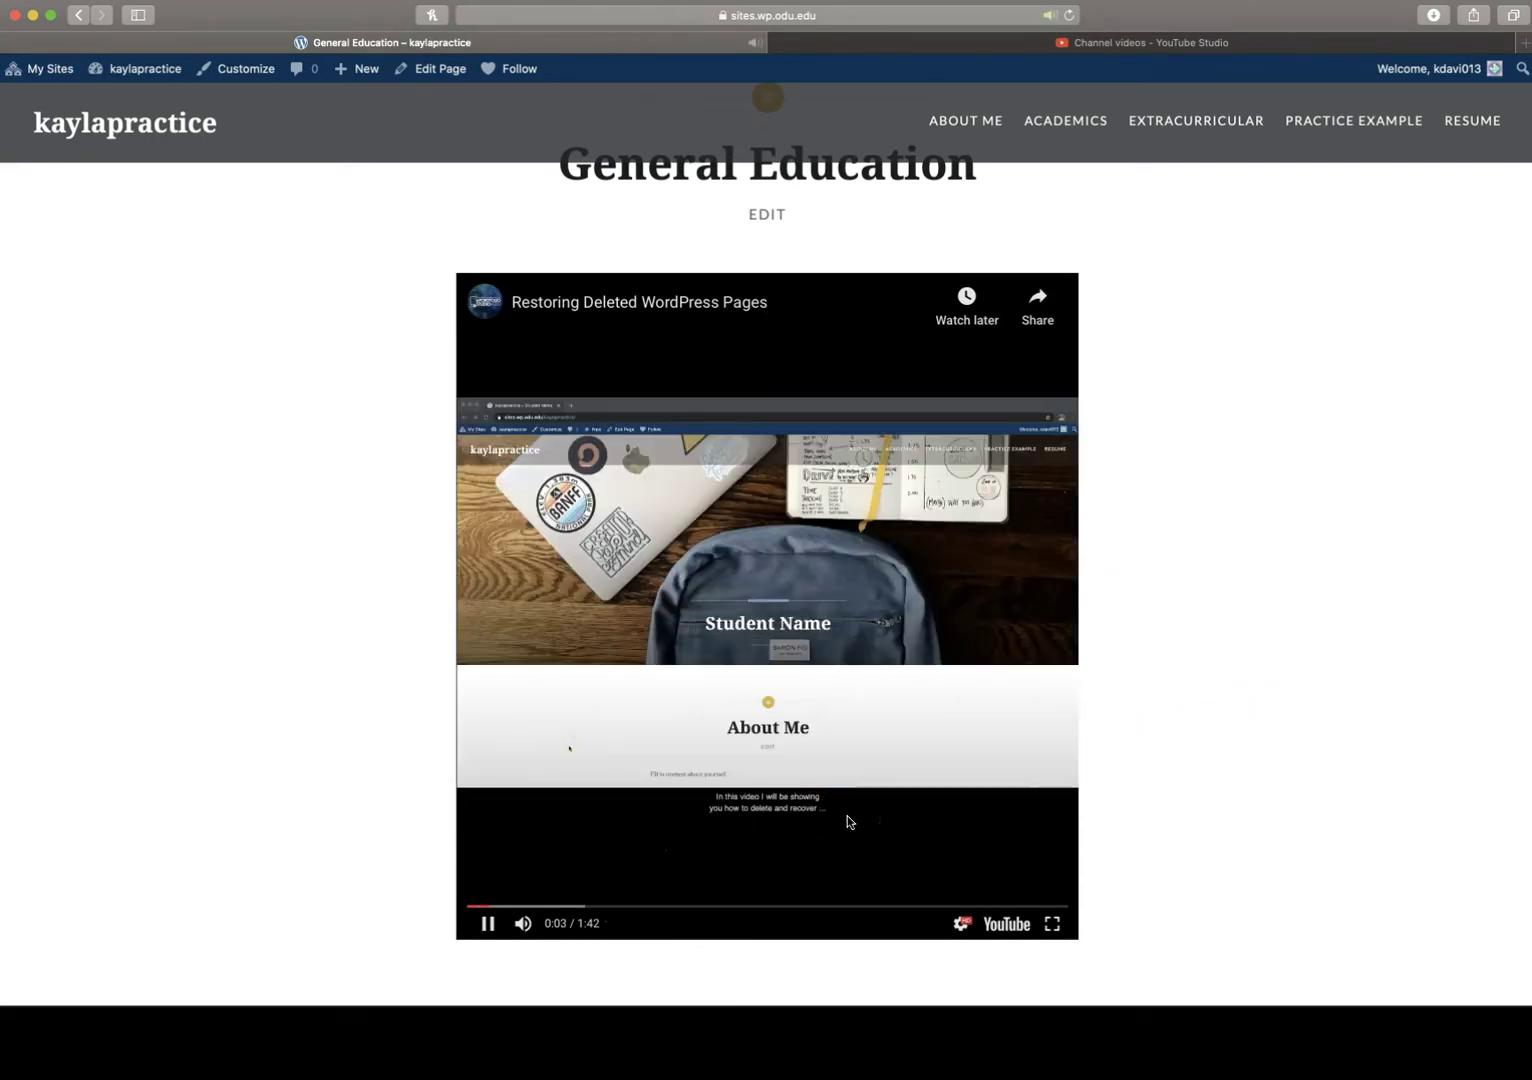
left_click(488, 925)
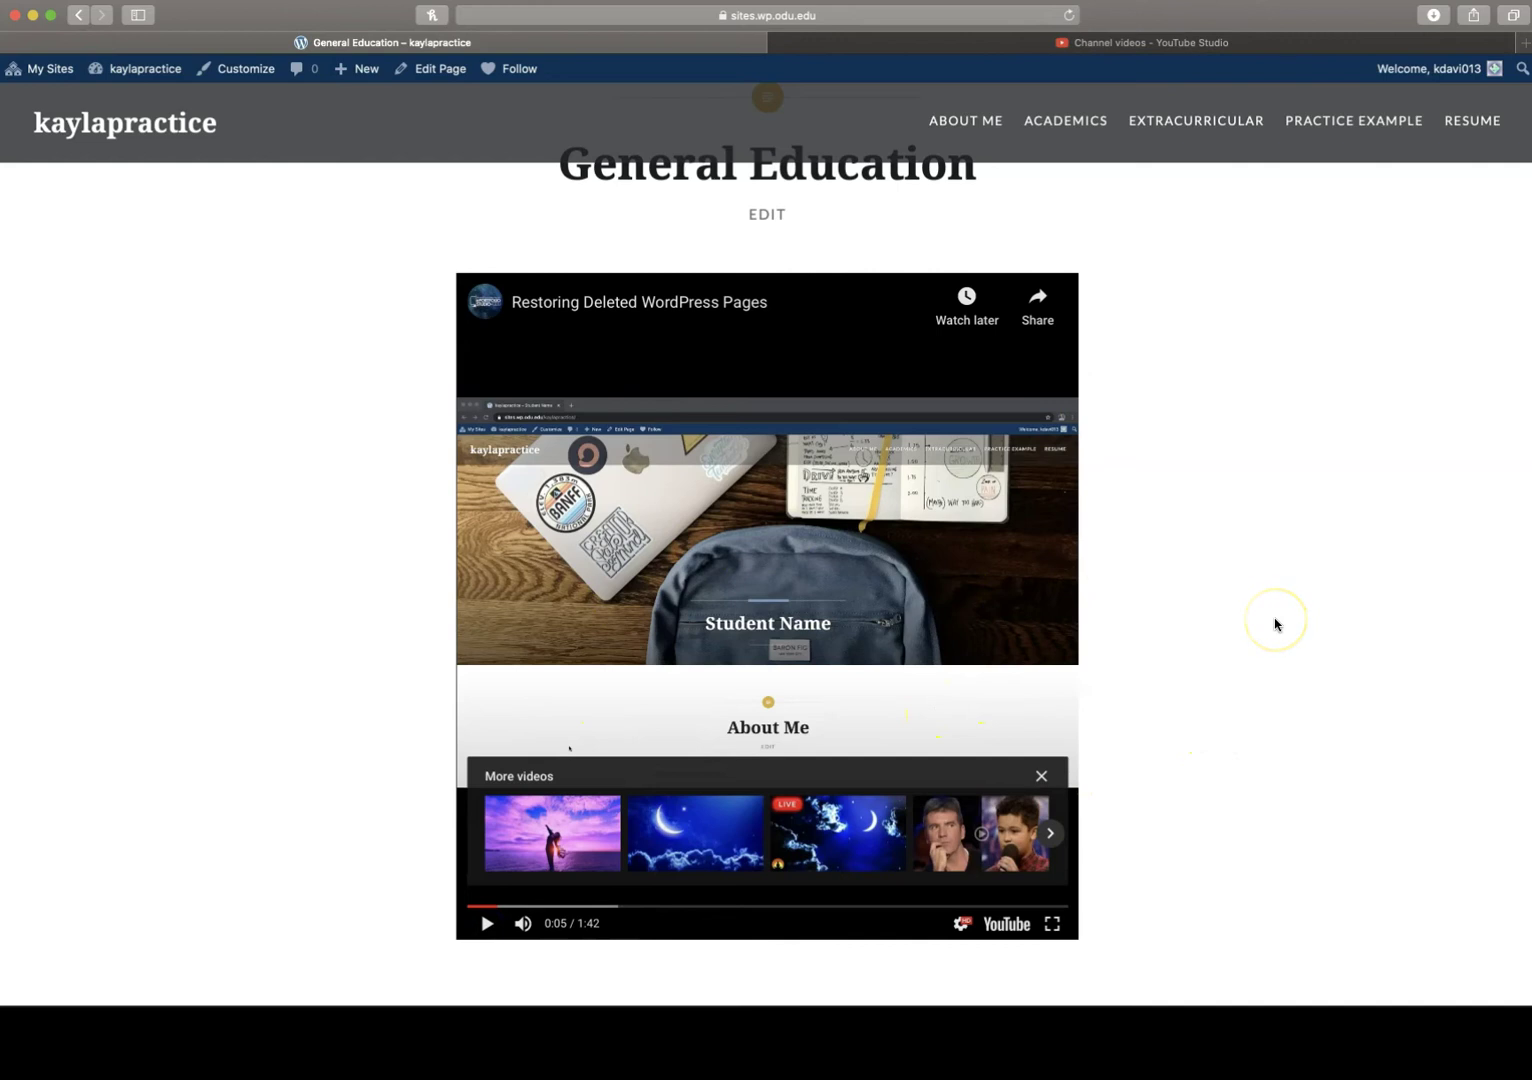
scroll(1275, 624, "up", 3)
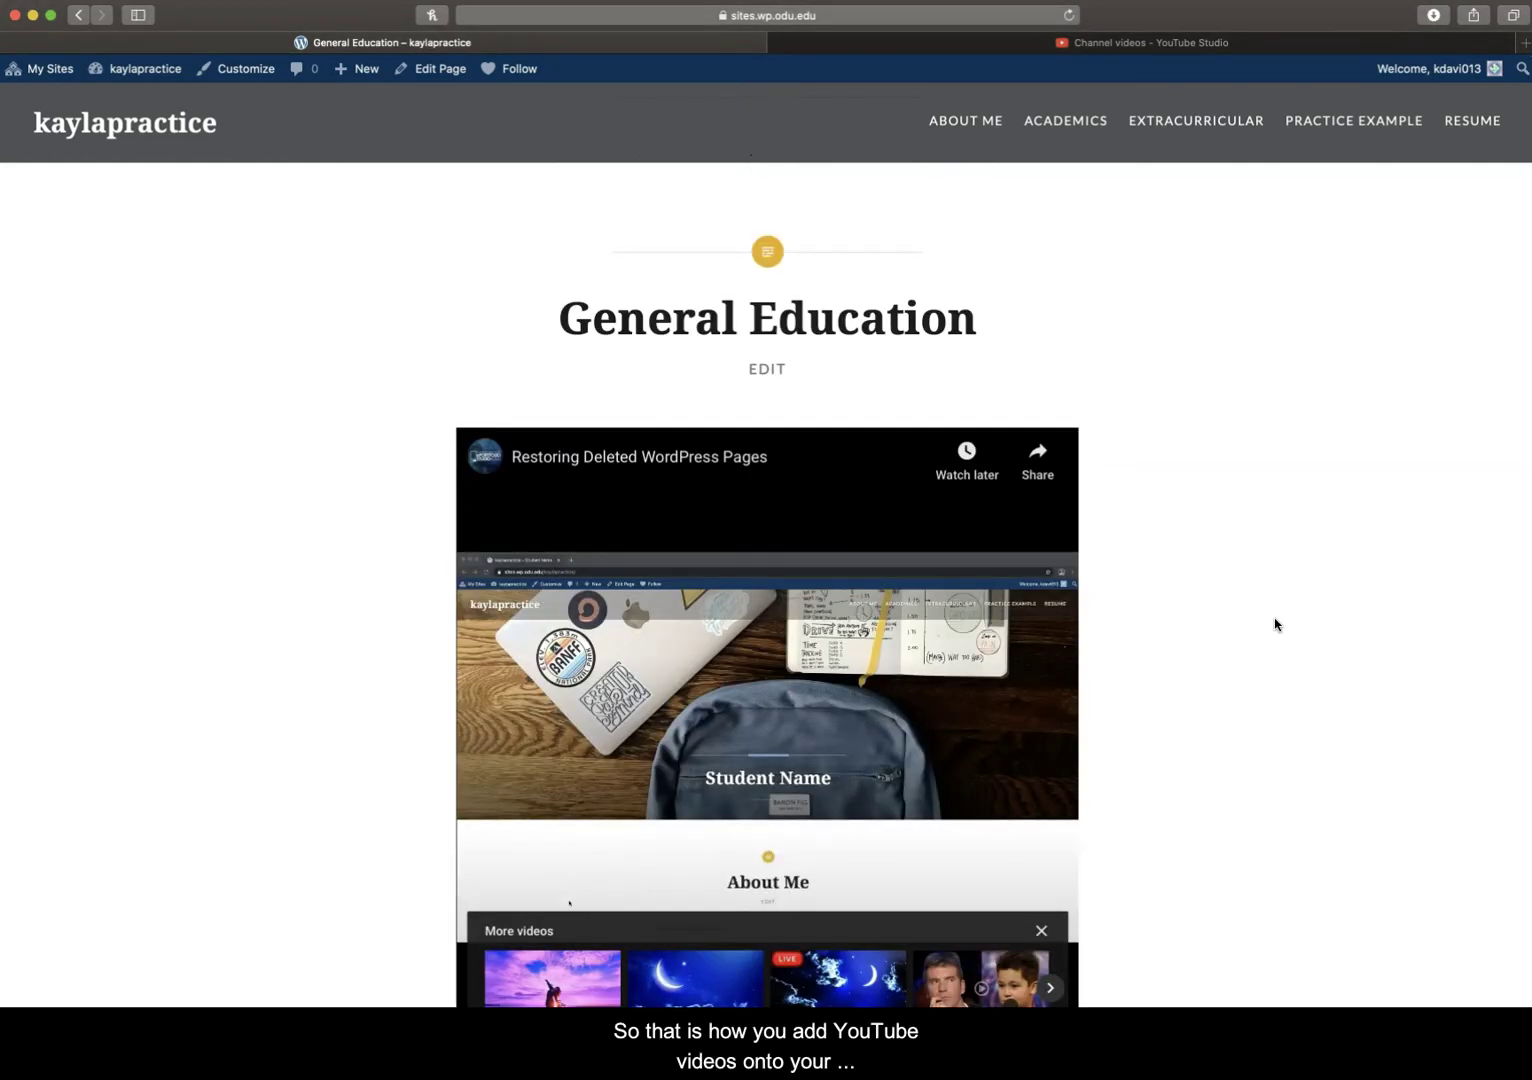